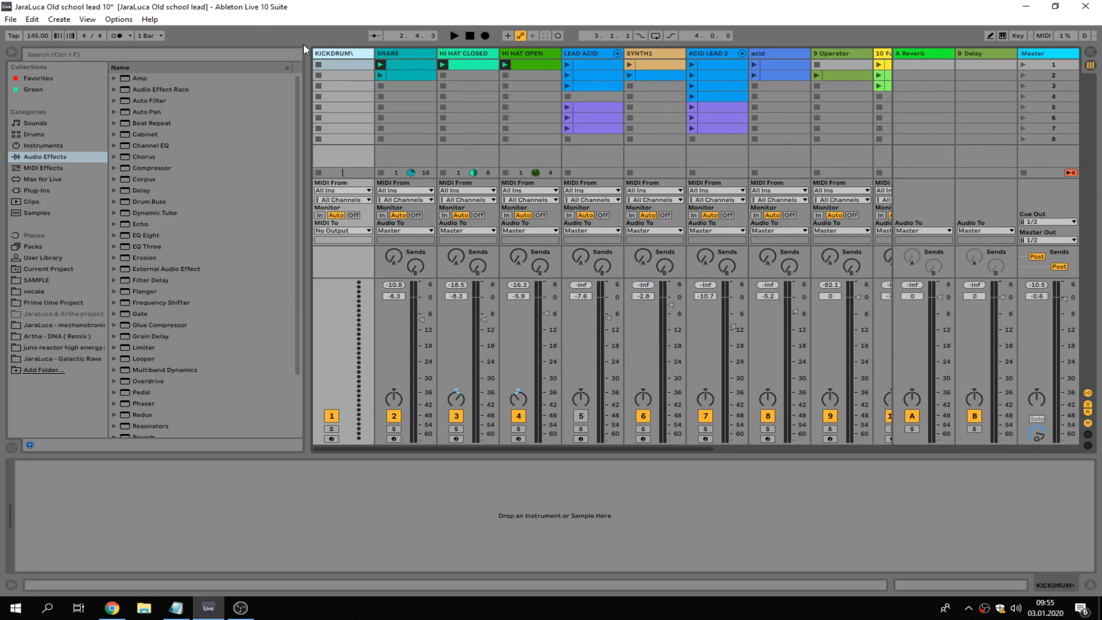
- Correct the first track's name to KICKDRUM
left_click(357, 55)
key("BackSpace")
key("Return")
- Load an empty Drum Rack from the Drums category onto the KICKDRUM track
key("Down")
left_click(35, 134)
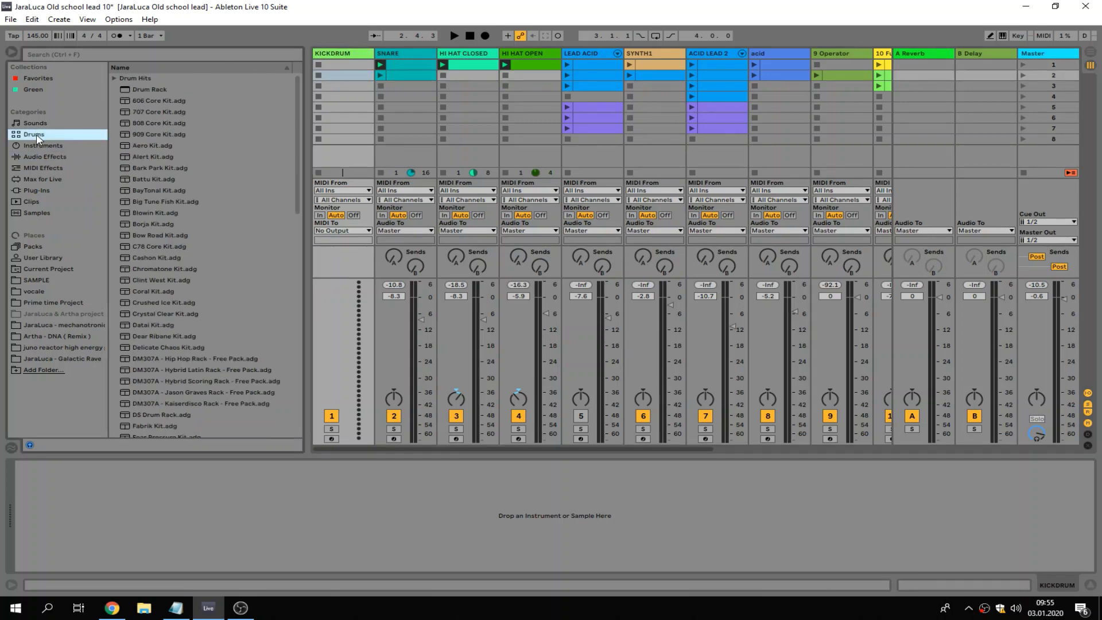
left_click_drag(140, 87, 312, 64)
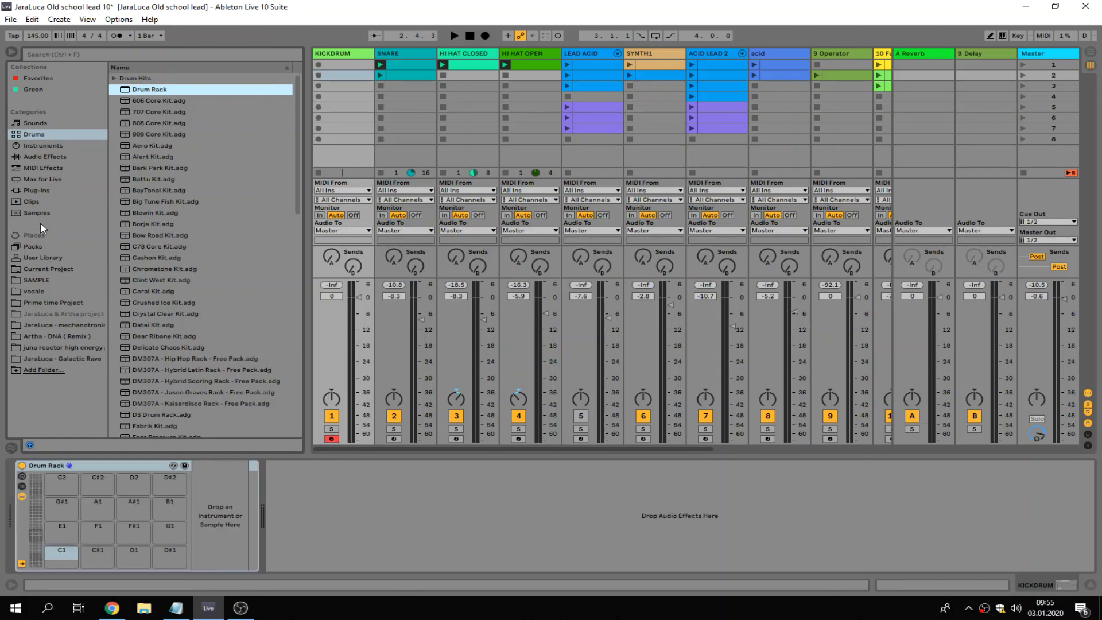
- Open the Crazy Astronaut Kicks folder in the SAMPLE place and preview its first three kick samples
left_click(36, 280)
scroll(172, 287, "down", 6)
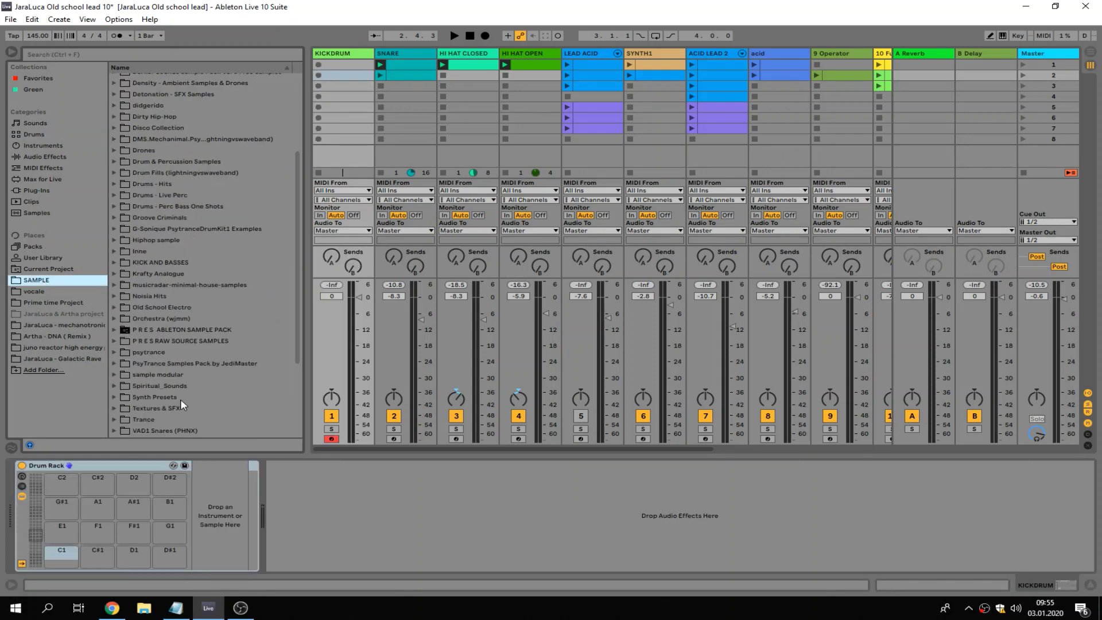
scroll(165, 270, "up", 5)
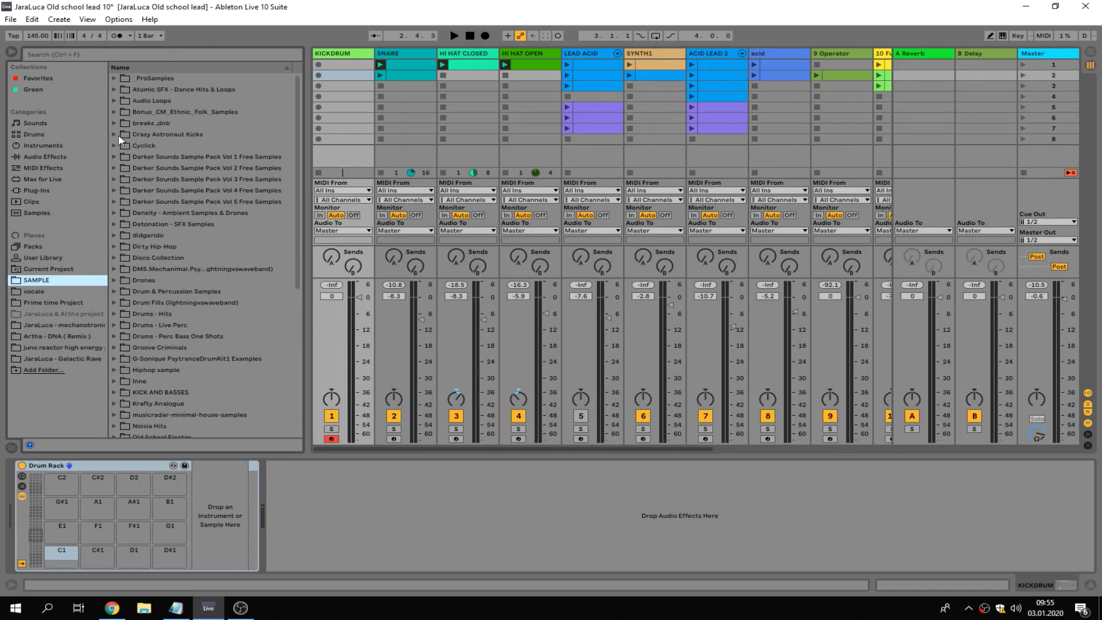
left_click(118, 134)
key("Down")
key("space")
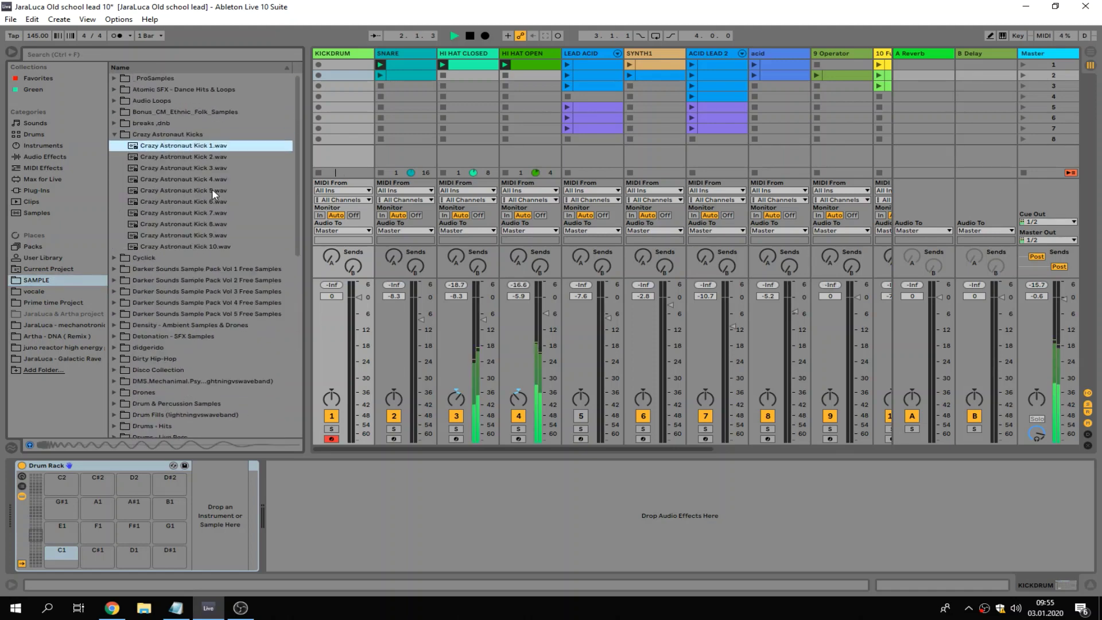
key("space")
key("Down")
key("Down")
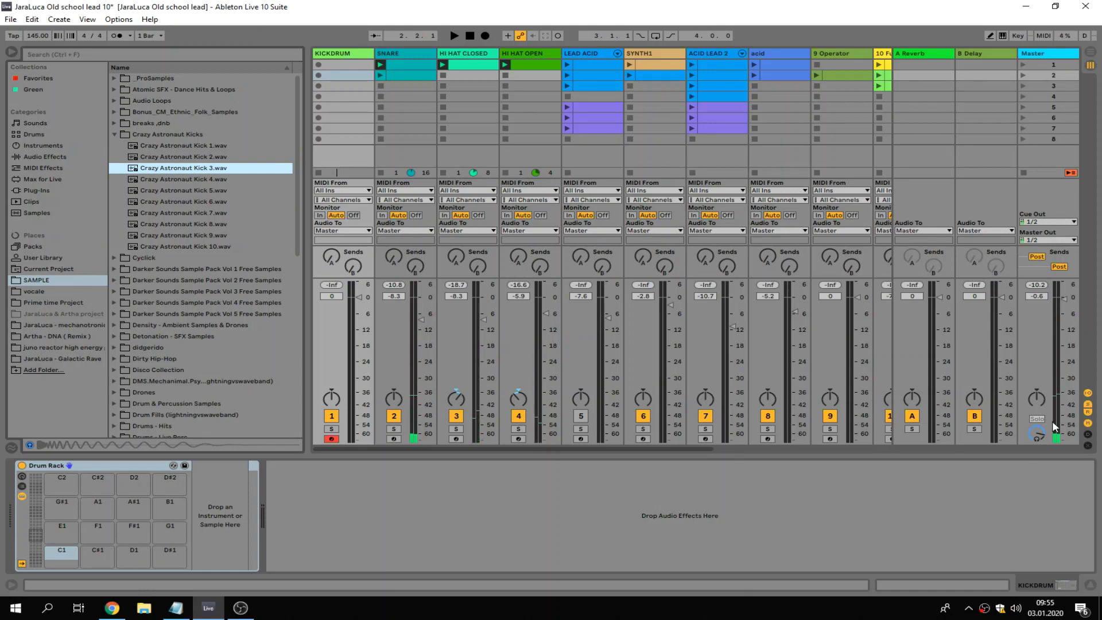
- Compare further Crazy Astronaut kicks by previewing samples across the folder, ending with Kick 8, 9 and 10
left_click(196, 191)
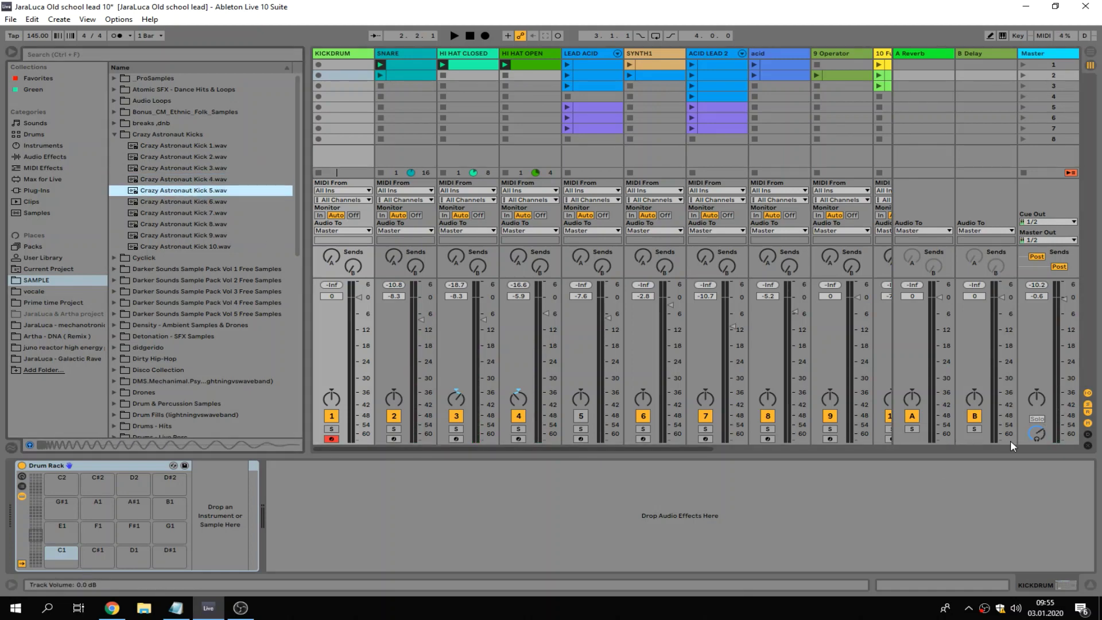
left_click(1028, 433)
left_click(170, 202)
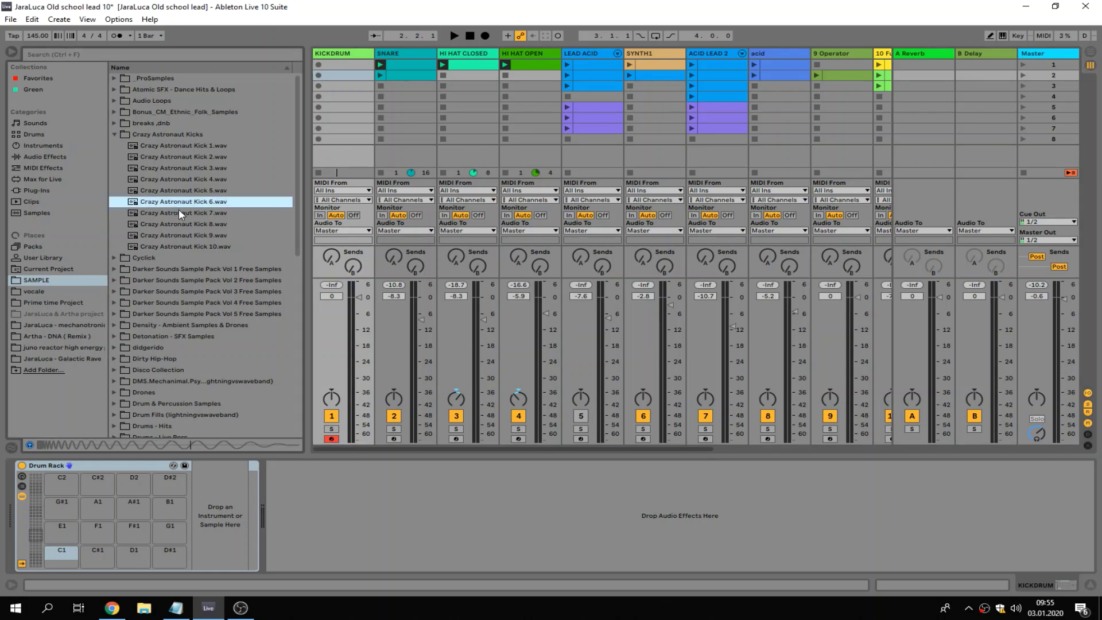
left_click(178, 212)
left_click(181, 202)
left_click(188, 179)
left_click(195, 168)
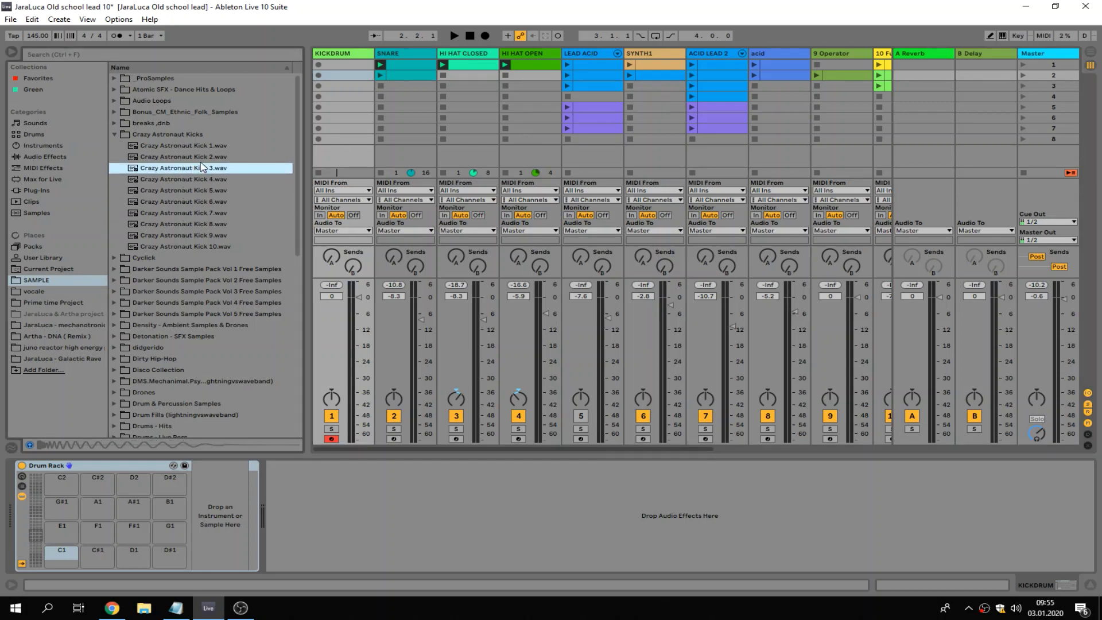
left_click(198, 145)
left_click(208, 225)
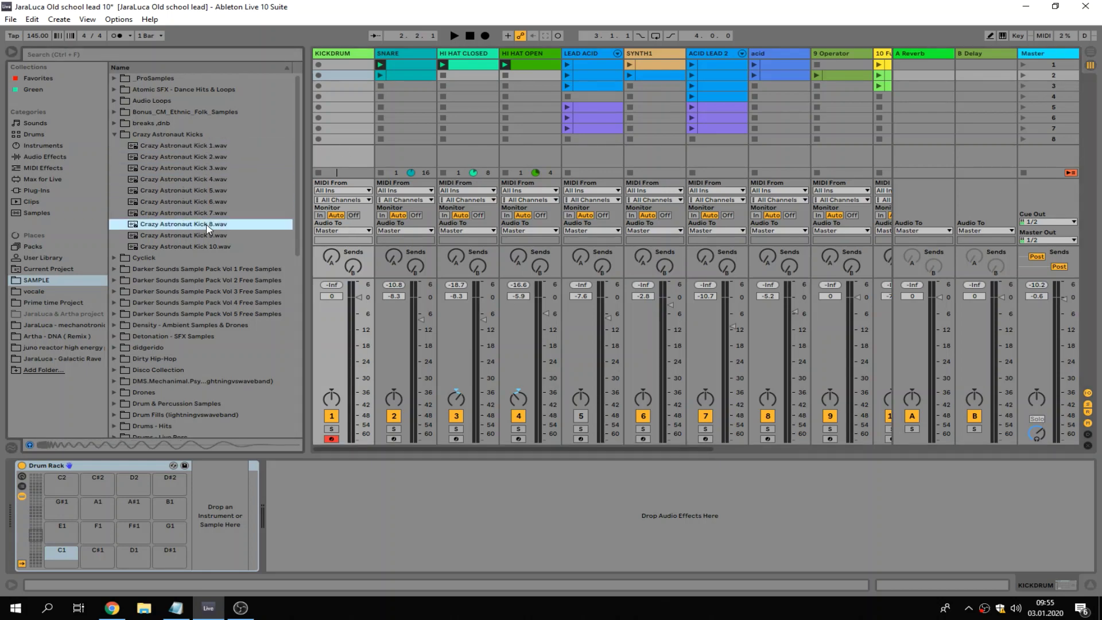
left_click(207, 235)
left_click(205, 247)
- Preview kicks in the Bassdrums folder of the psytrance samples and load Bassdrum 03.wav onto the Drum Rack's C1 pad
scroll(202, 291, "down", 3)
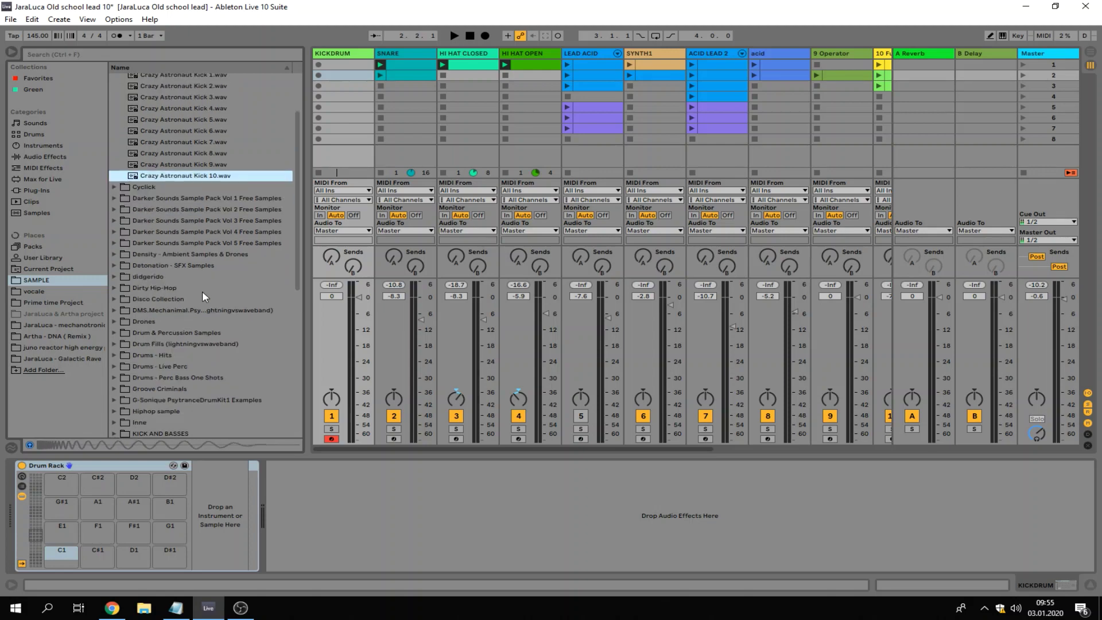
scroll(202, 291, "down", 12)
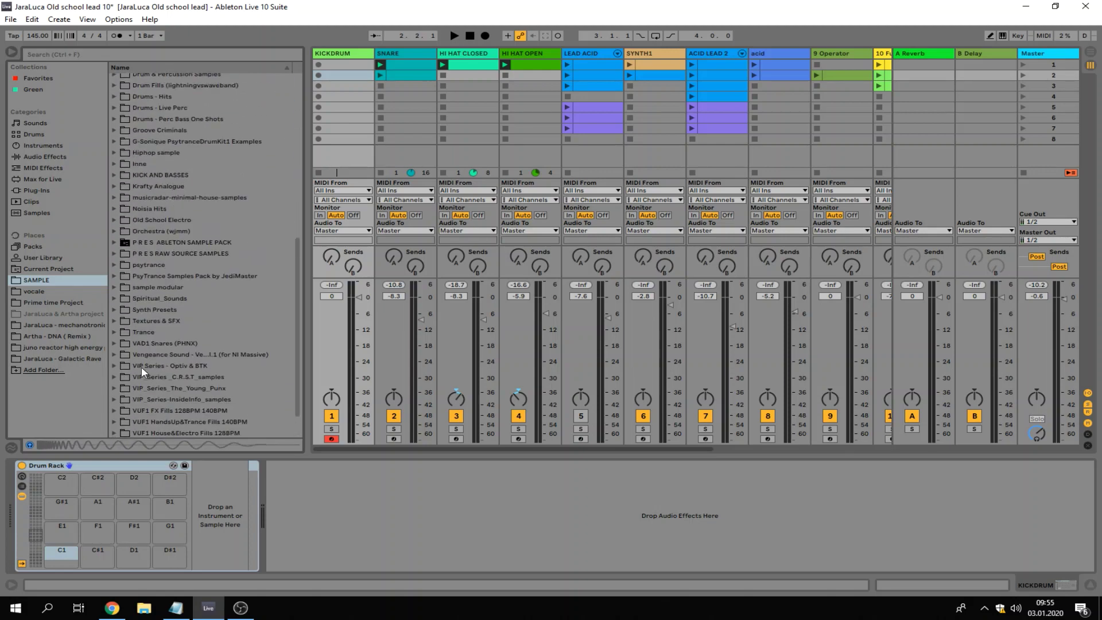
left_click(113, 265)
scroll(112, 266, "down", 4)
left_click(122, 227)
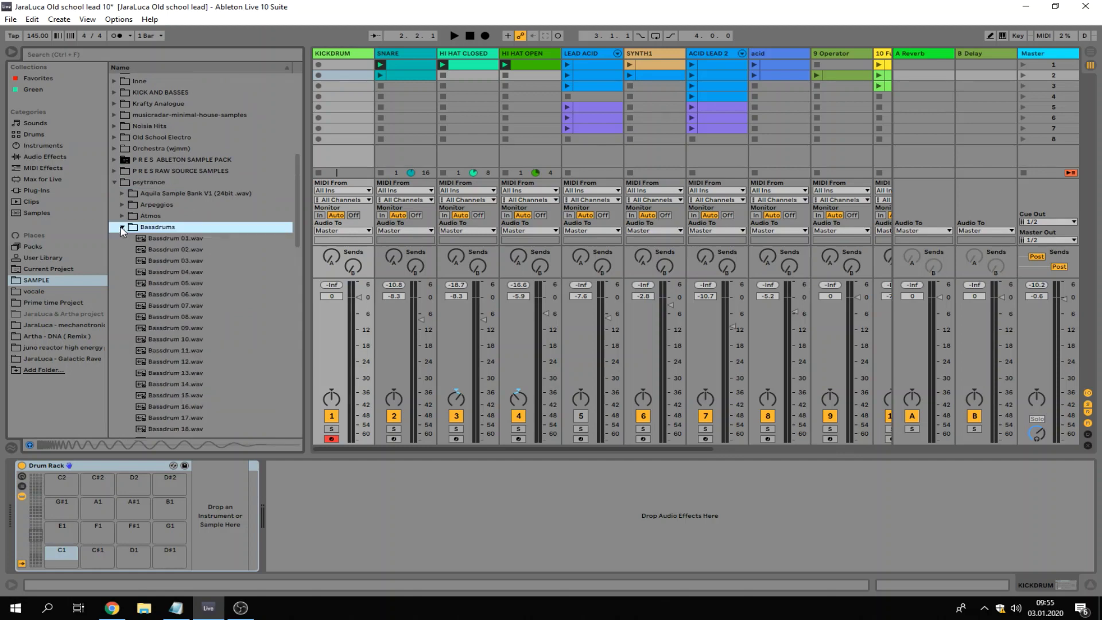
left_click(143, 249)
left_click(154, 260)
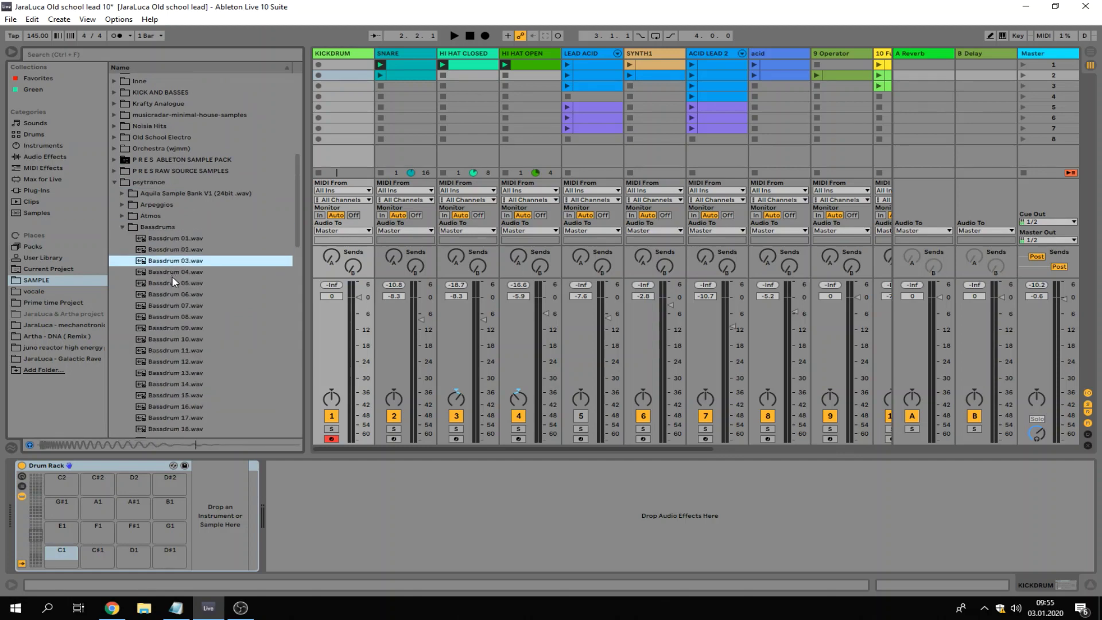
left_click_drag(174, 260, 62, 552)
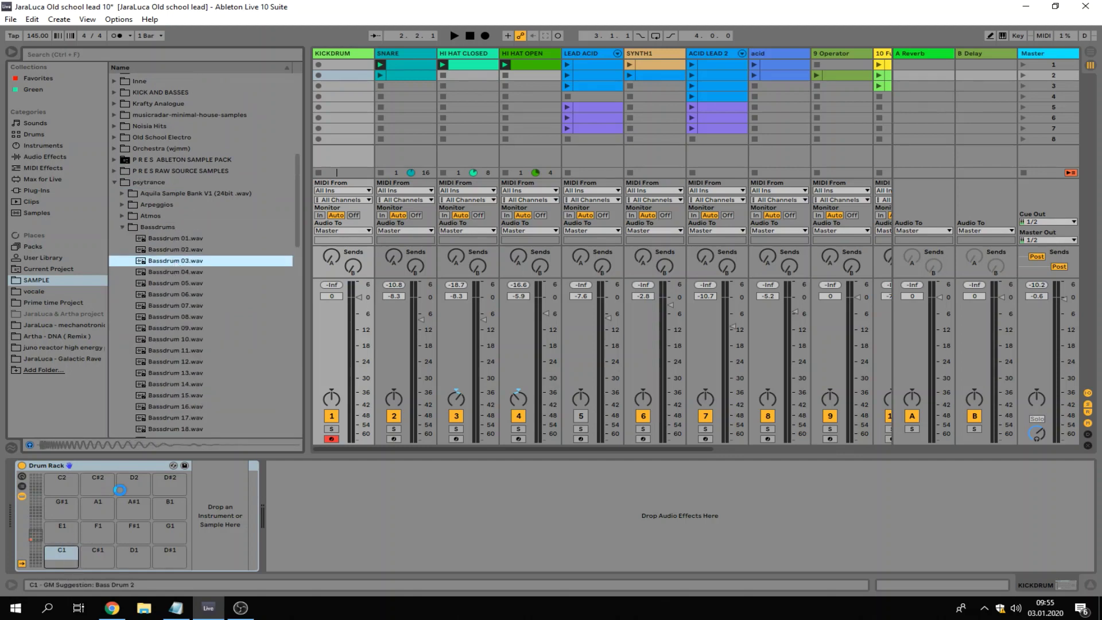
- Create a MIDI clip in KICKDRUM's first slot and add Bassdrum 03 sixteenth notes on all four beats
double_click(347, 69)
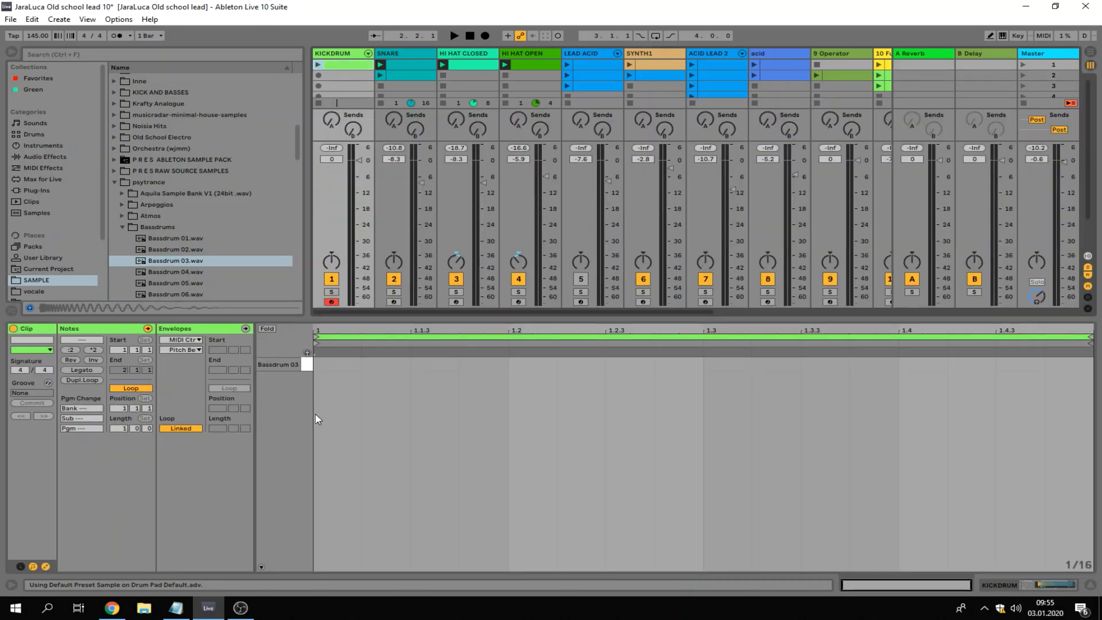
double_click(342, 366)
double_click(519, 365)
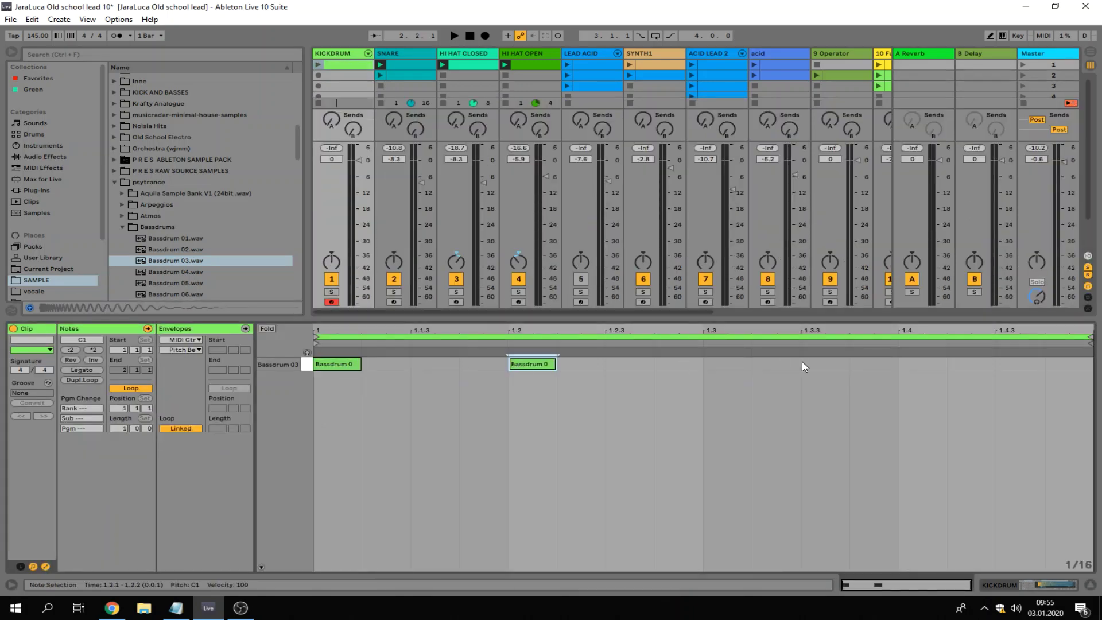
double_click(751, 365)
double_click(901, 366)
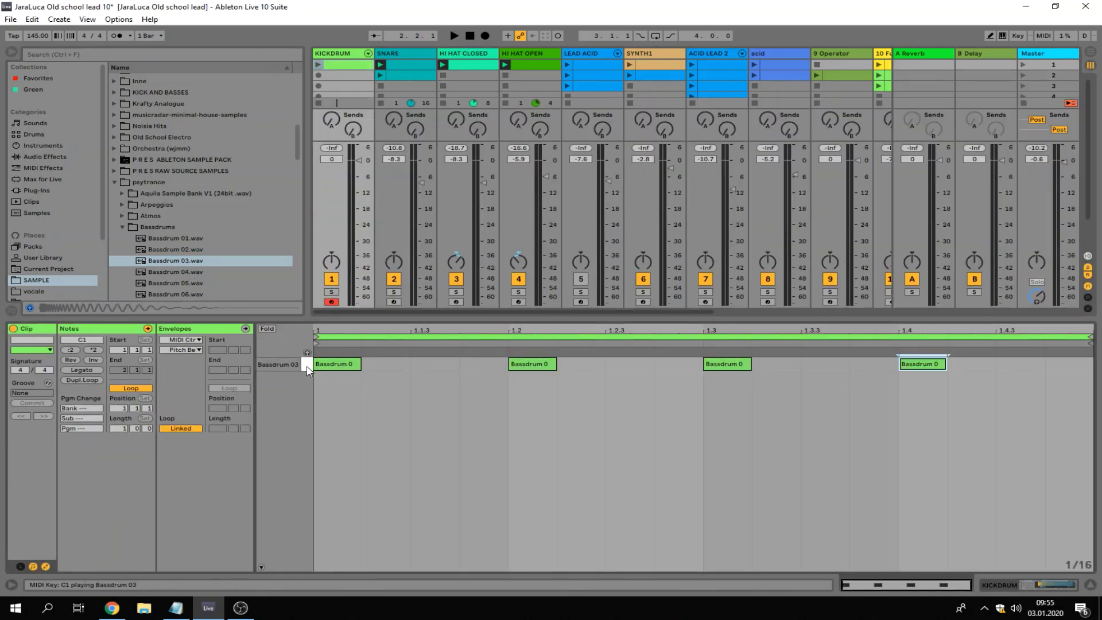
- Select the four kick notes and set the clip's loop length to 8 bars
left_click(284, 362)
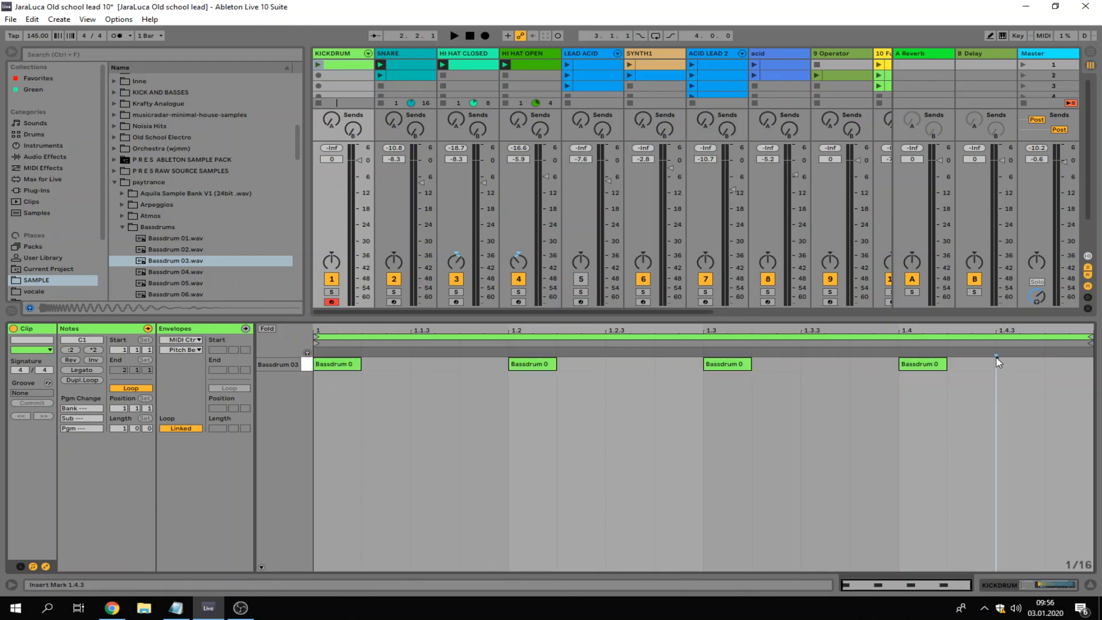
left_click_drag(996, 364, 307, 364)
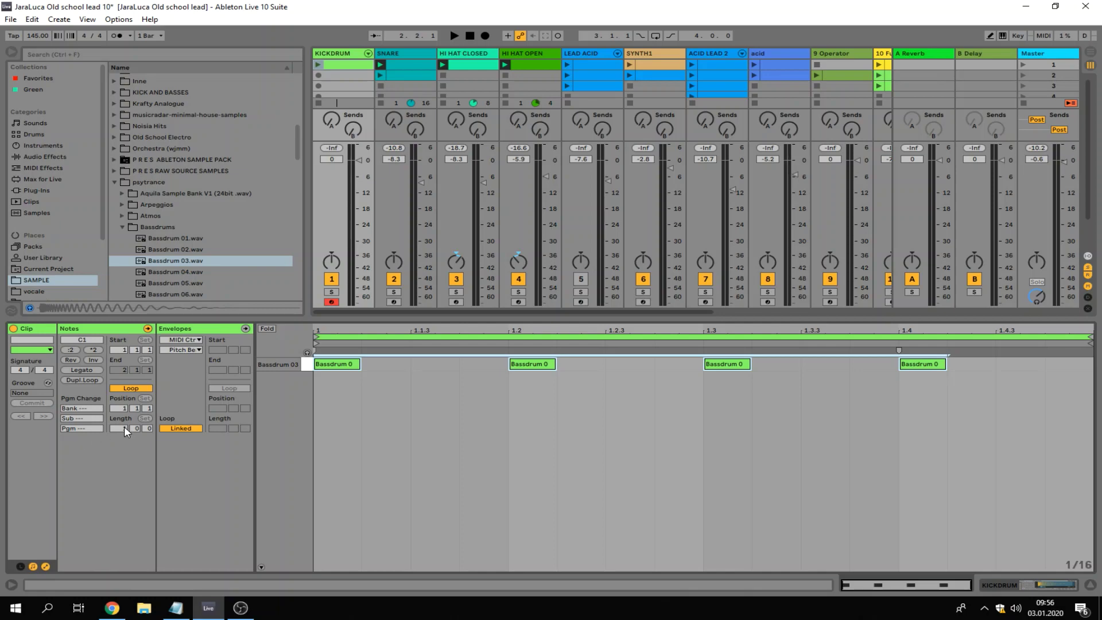
left_click_drag(124, 425, 124, 396)
left_click_drag(422, 372, 292, 368)
key("ctrl+d")
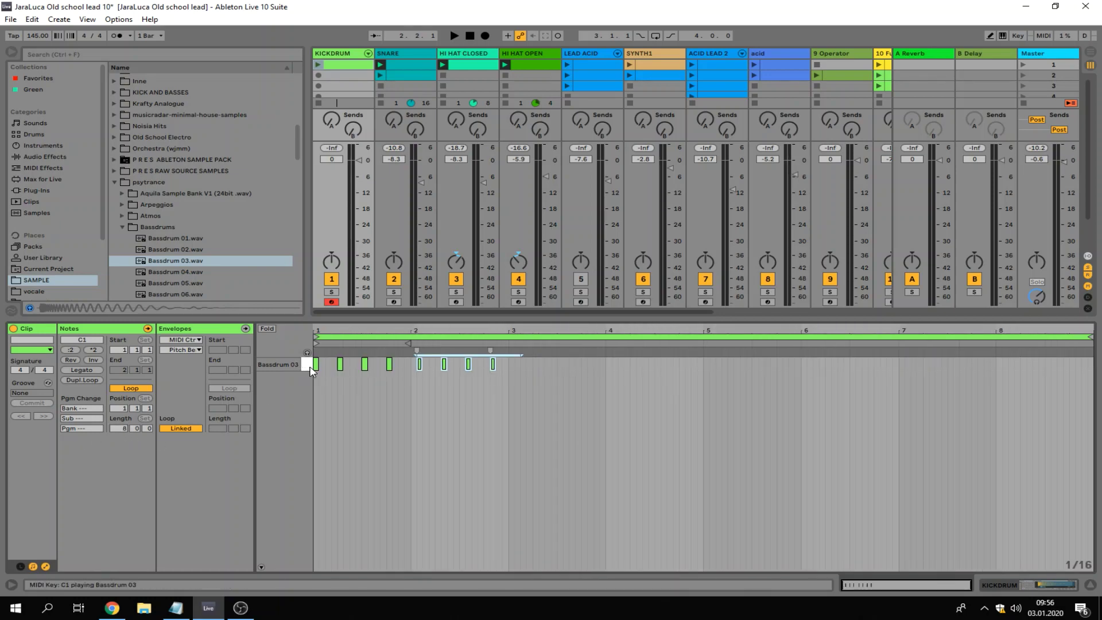
key("ctrl+z")
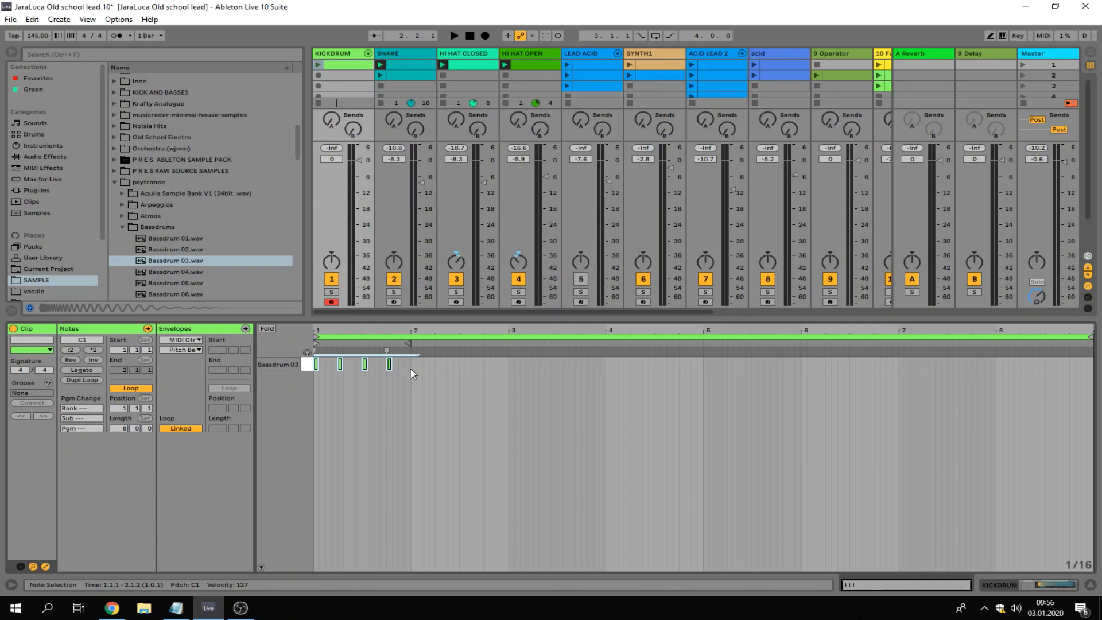
- Duplicate the one-bar kick pattern seven times to fill all eight bars of the clip
key("ctrl+d")
key("ctrl+d")
key("ctrl+d")
key("ctrl+d")
key("ctrl+d")
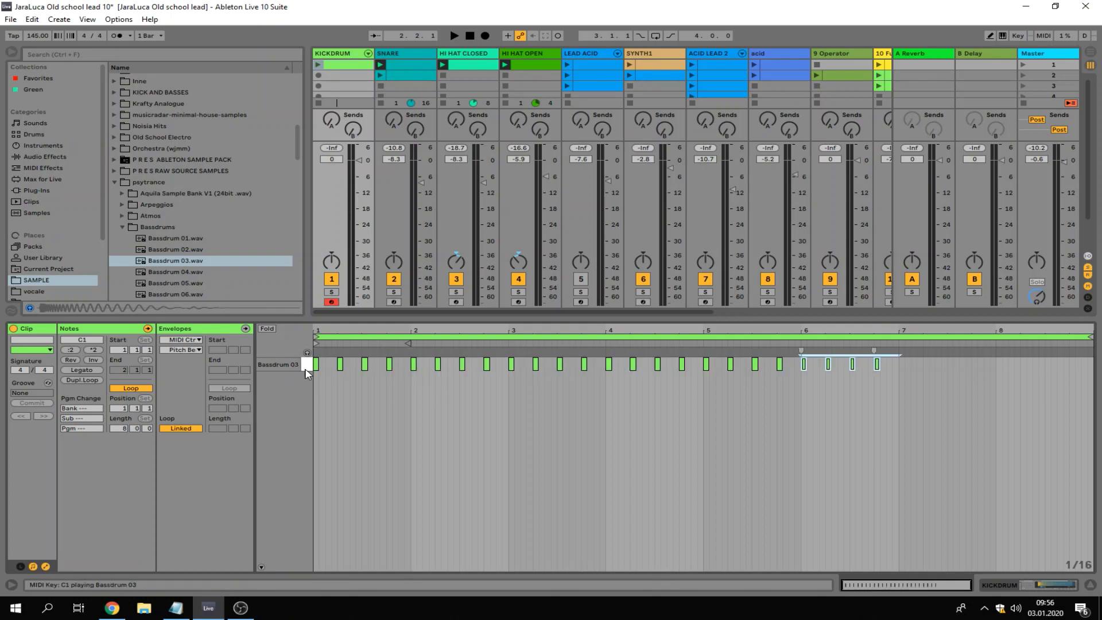
key("ctrl+d")
key("ctrl+d")
- Launch the KICKDRUM clip with the other drums, lower its track volume to -7.6 dB and restart playback
key("space")
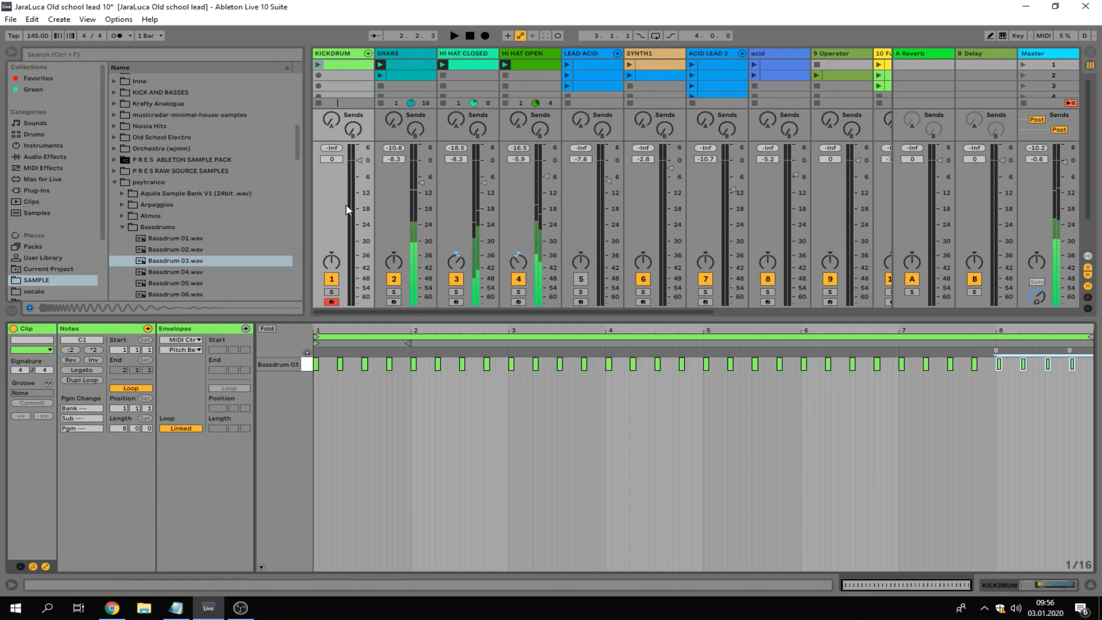
left_click(318, 64)
left_click_drag(358, 160, 359, 180)
key("space")
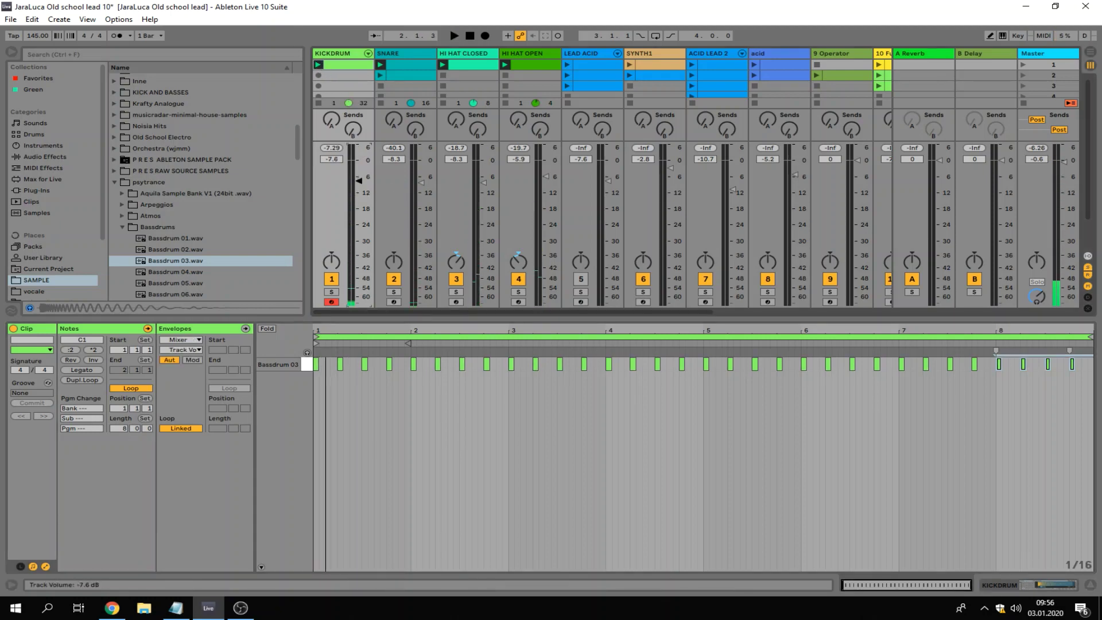
key("space")
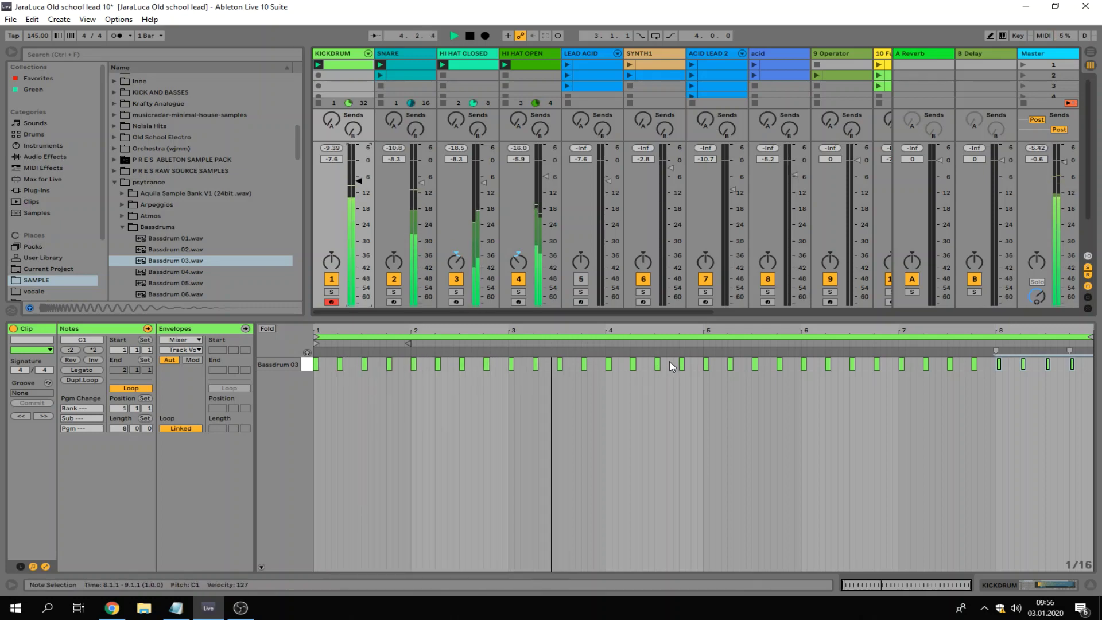
- Add extra Bassdrum 03 notes at 4.4.3, 8.3.3, 8.4.3 and 8.4.4 as kick fills
scroll(669, 361, "up", 2)
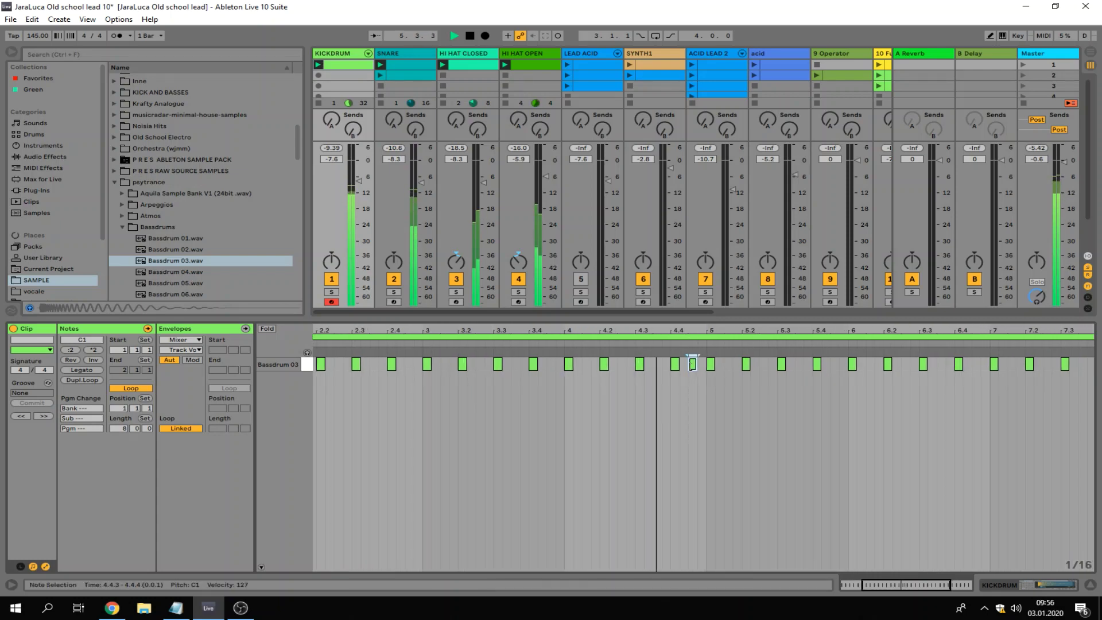
double_click(691, 365)
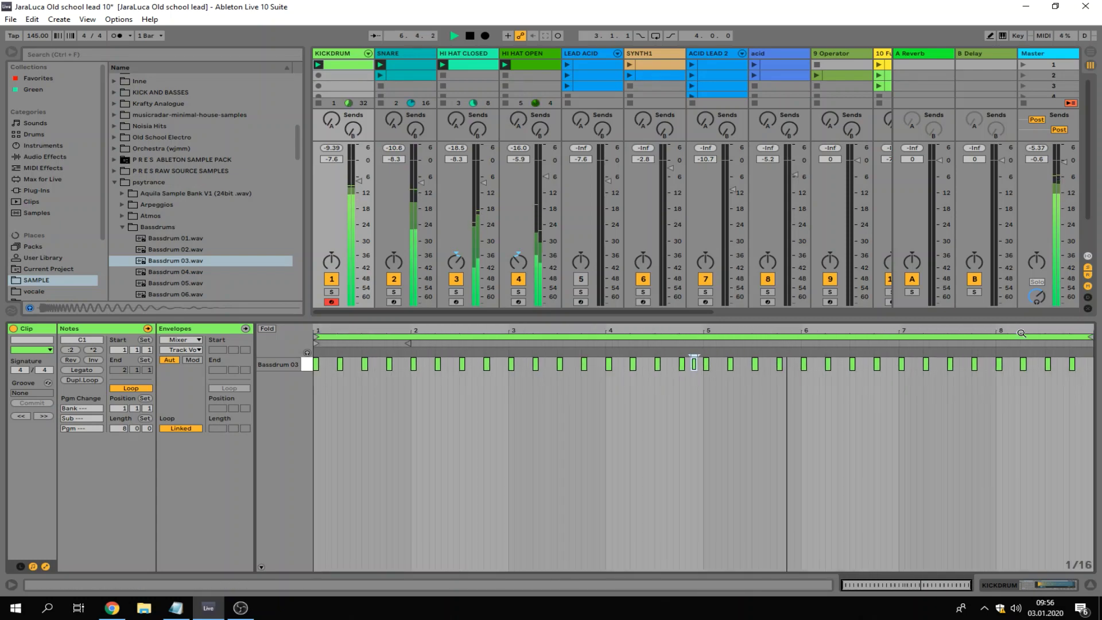
scroll(986, 370, "up", 3)
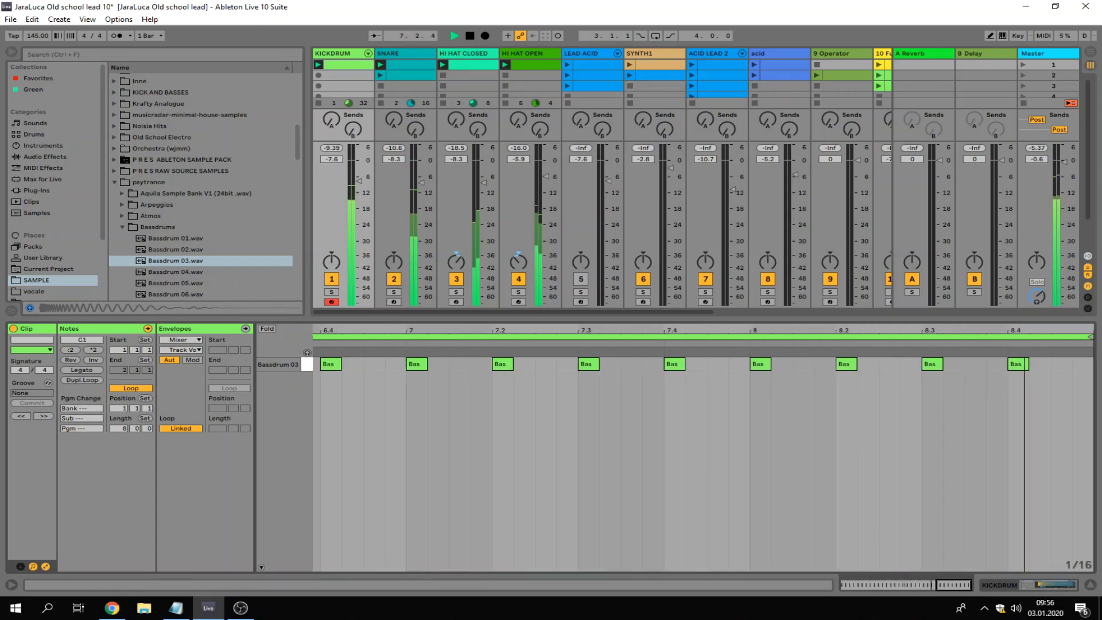
double_click(981, 365)
double_click(1062, 364)
double_click(1084, 364)
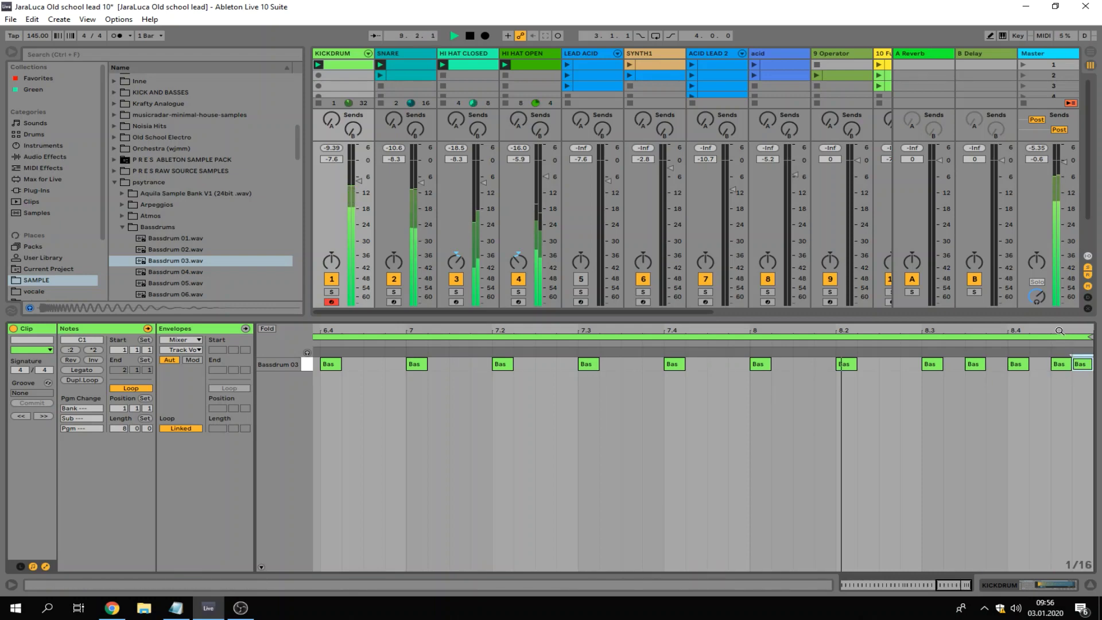
double_click(1084, 328)
- Hide the clip detail view and insert a new MIDI track directly after KICKDRUM
key("ctrl+alt+l")
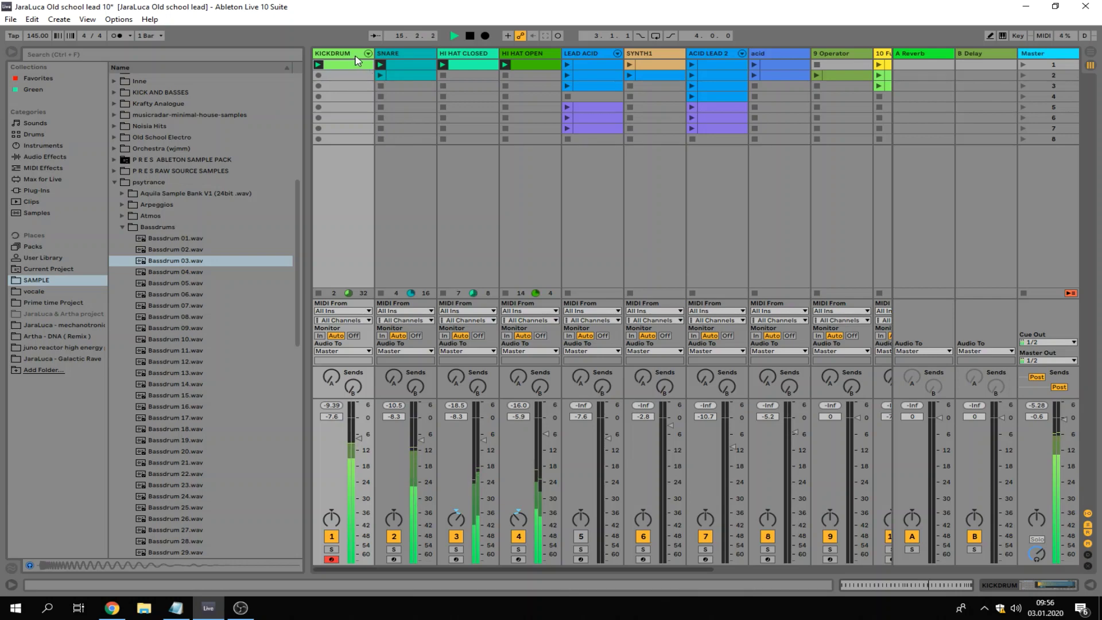
right_click(522, 55)
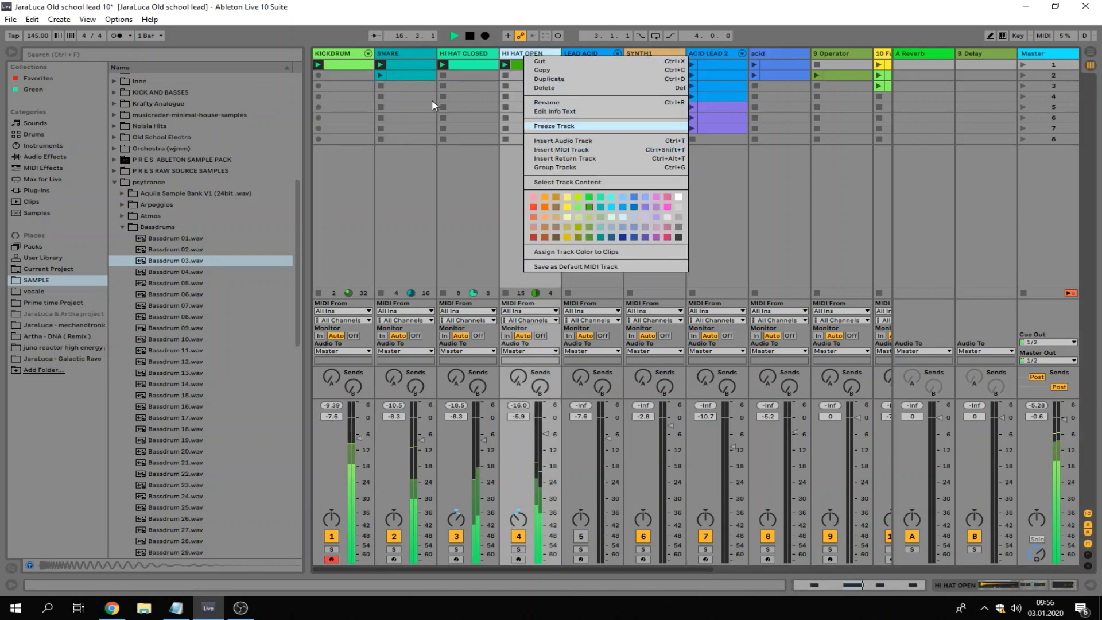
left_click(355, 69)
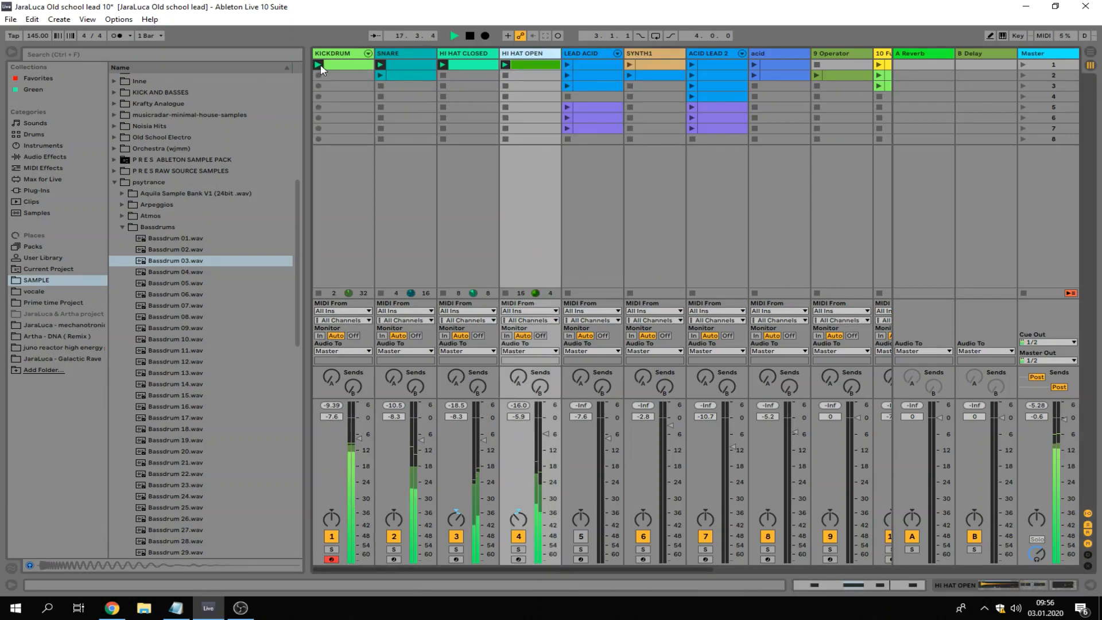
right_click(353, 58)
left_click(400, 153)
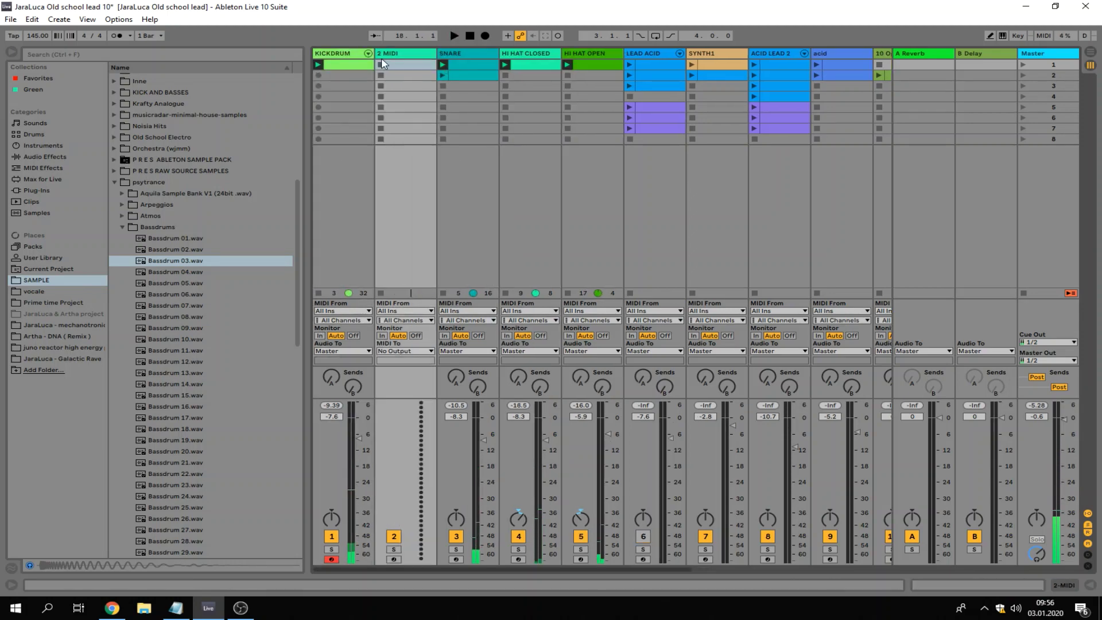
- Load the Operator instrument onto the new MIDI track and create an empty MIDI clip in its first slot
left_click(43, 145)
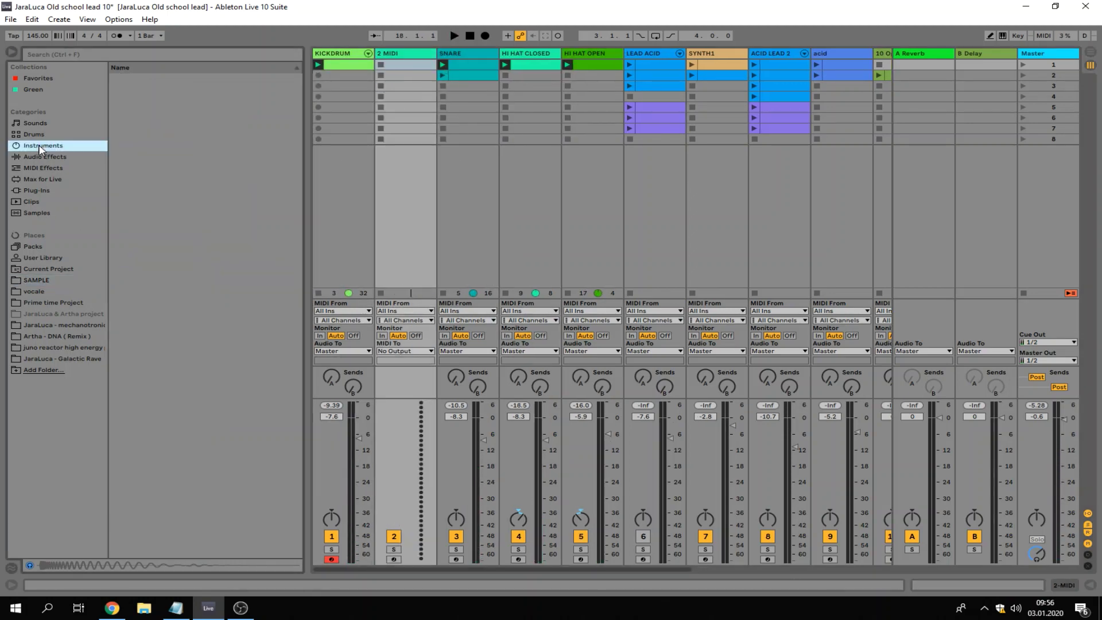
left_click_drag(147, 157, 418, 68)
double_click(401, 67)
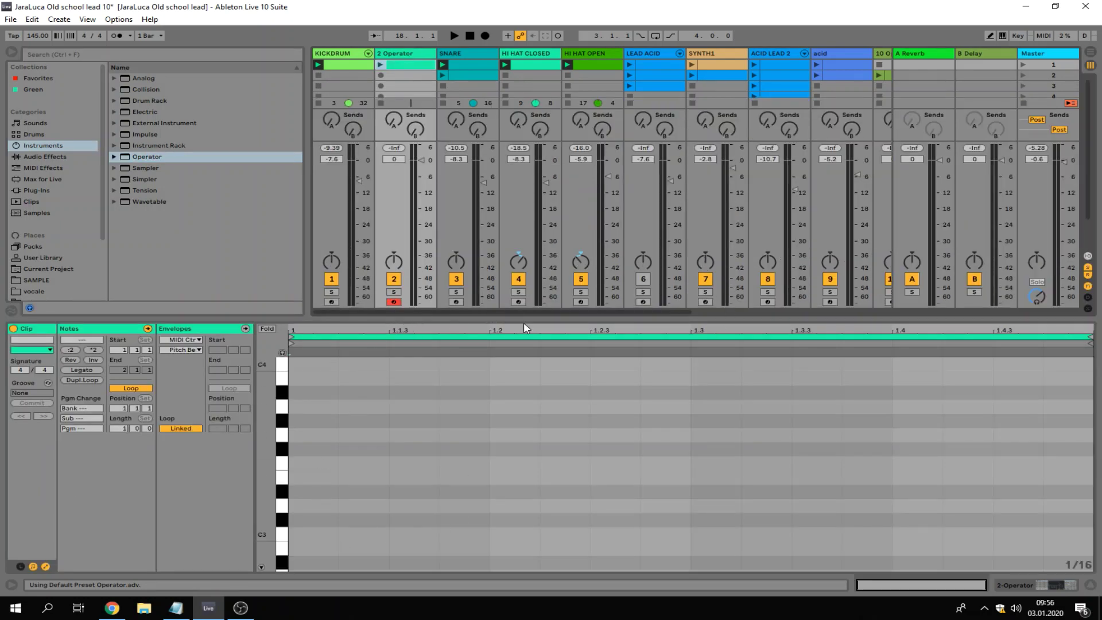
- Add three consecutive sixteenth D#2 notes from 1.1.2 to 1.1.4 and shorten the clip loop to one beat
scroll(310, 453, "down", 3)
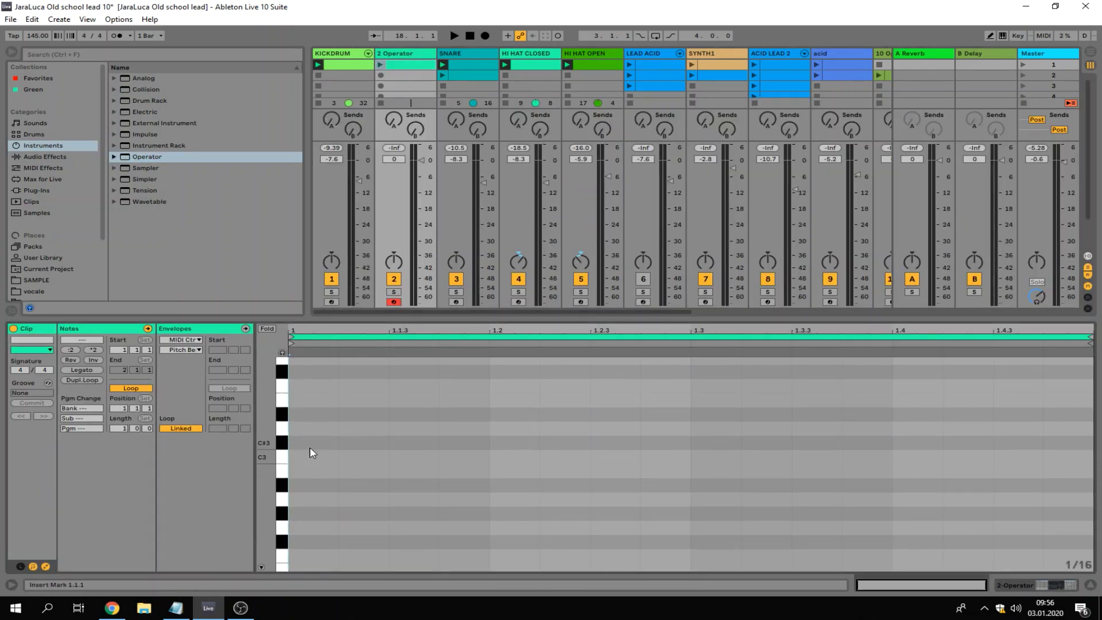
scroll(322, 522, "down", 4)
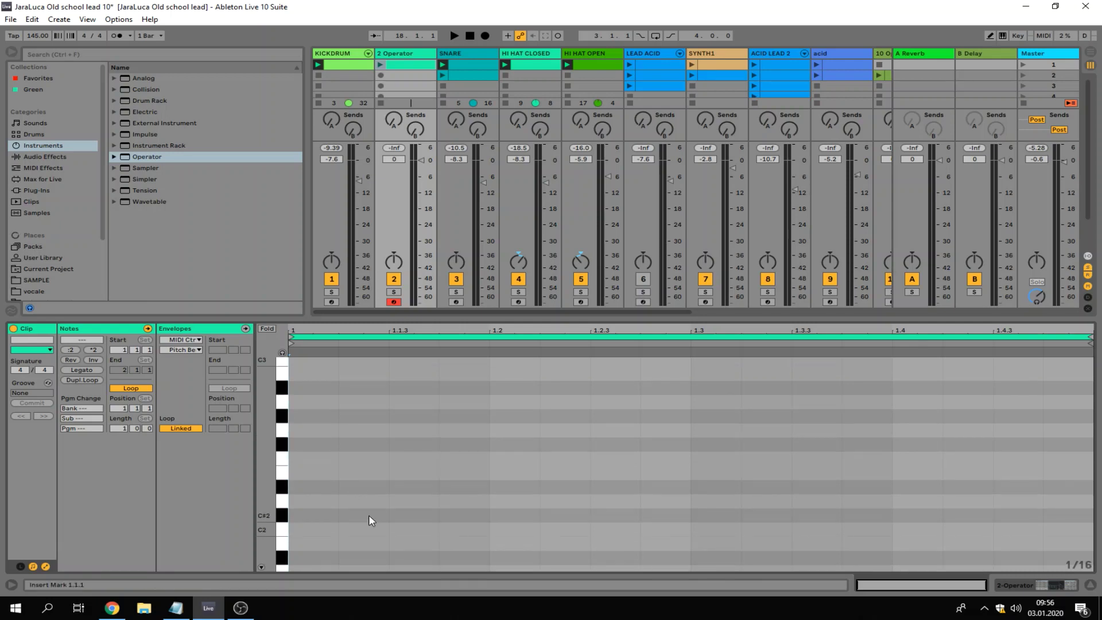
double_click(369, 489)
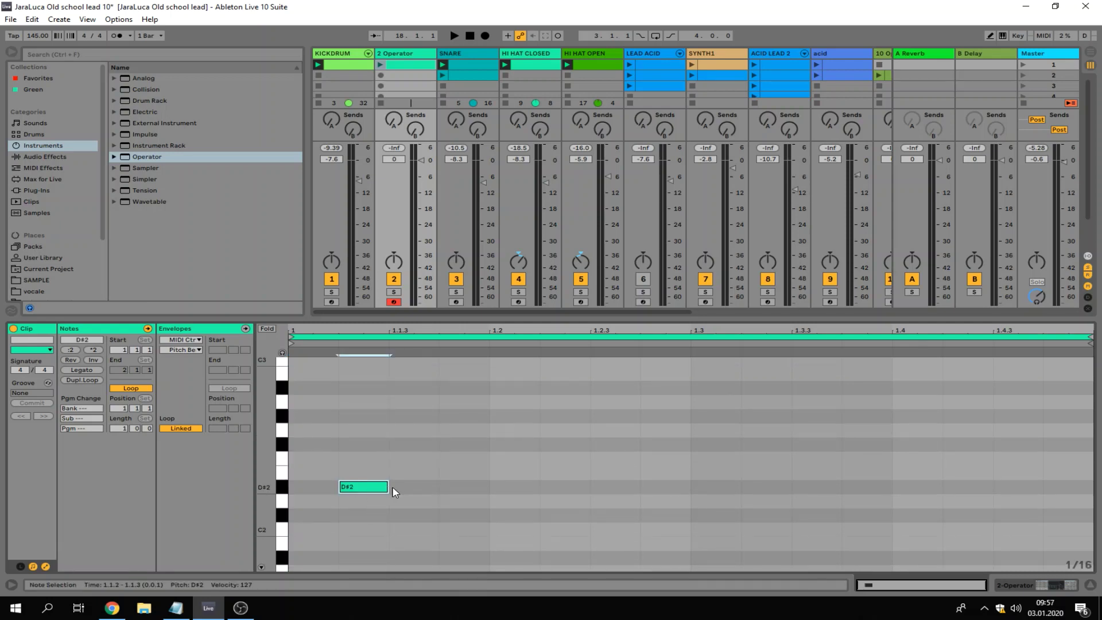
double_click(413, 487)
double_click(457, 487)
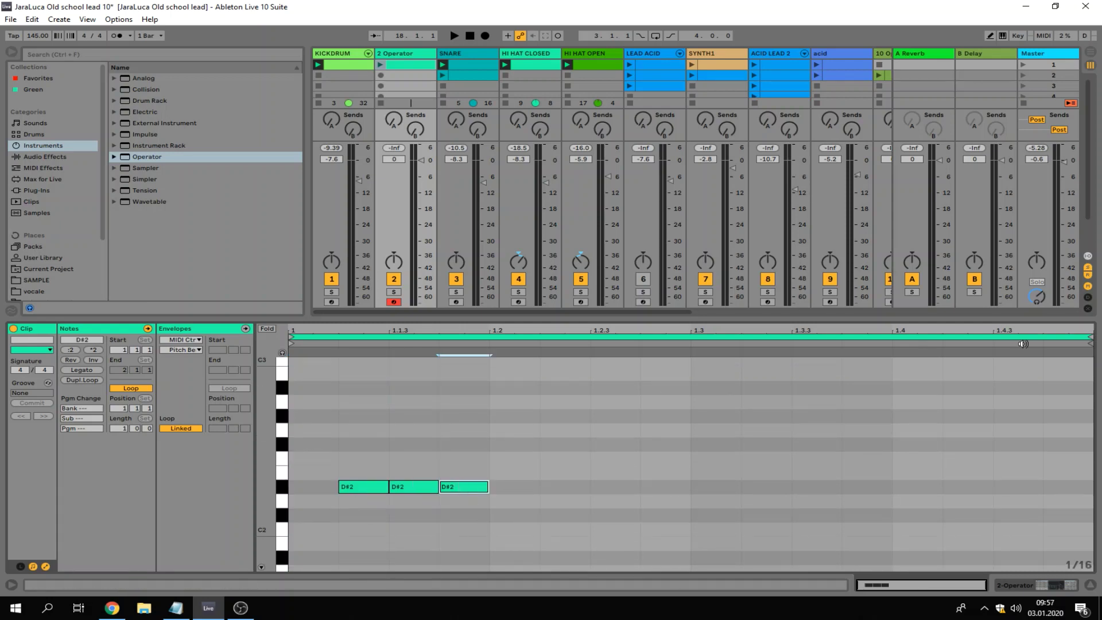
left_click(1081, 337)
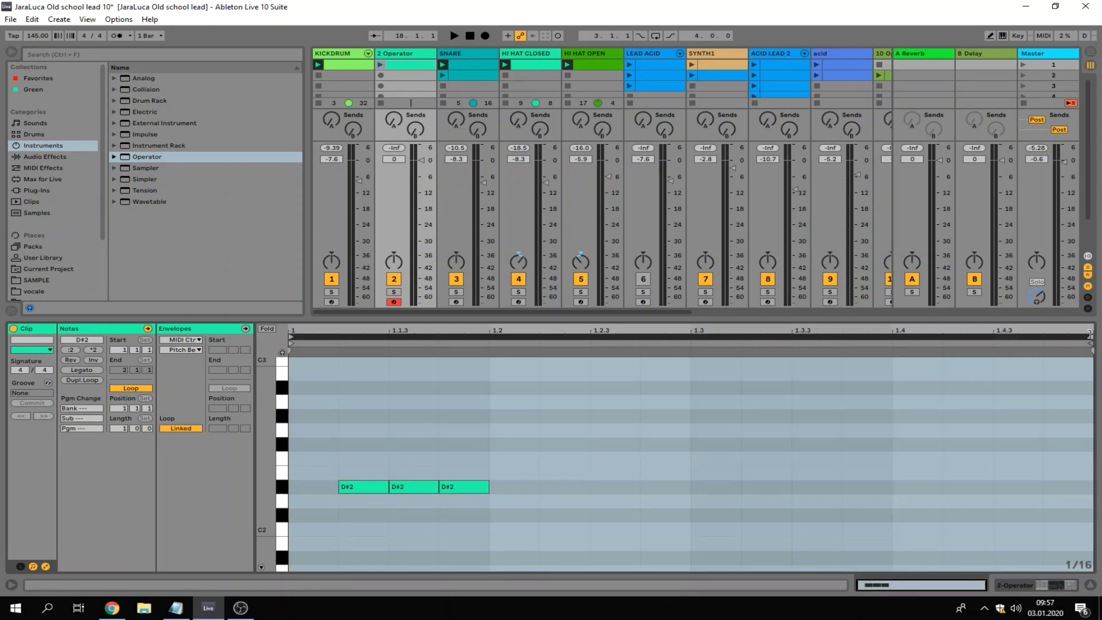
left_click_drag(1082, 337, 463, 371)
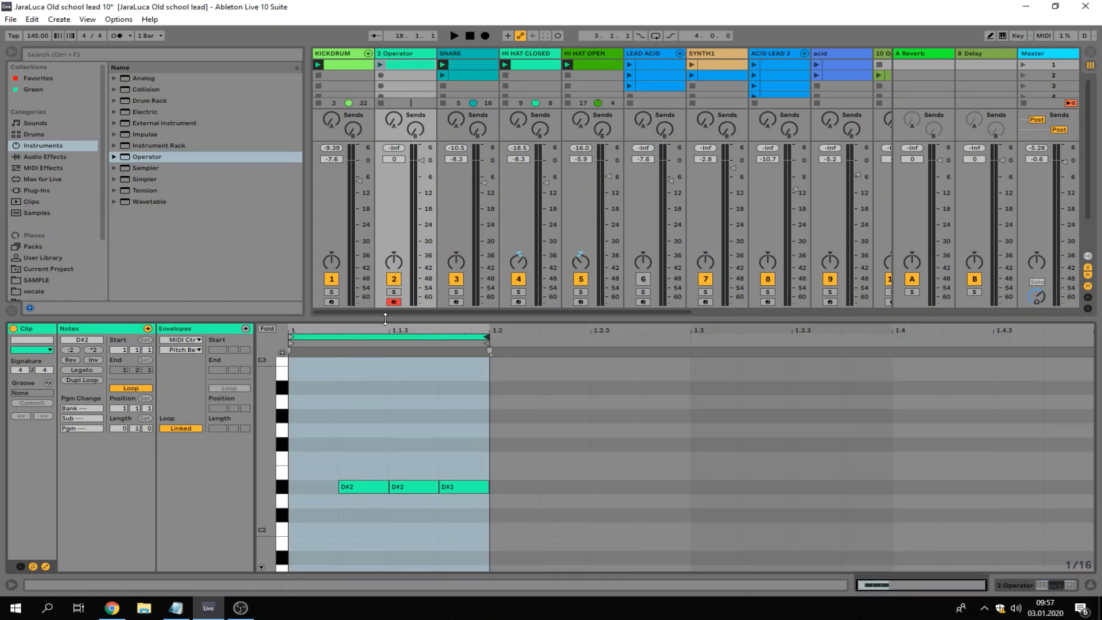
- Rename the Operator track as BASSLINE
left_click(423, 56)
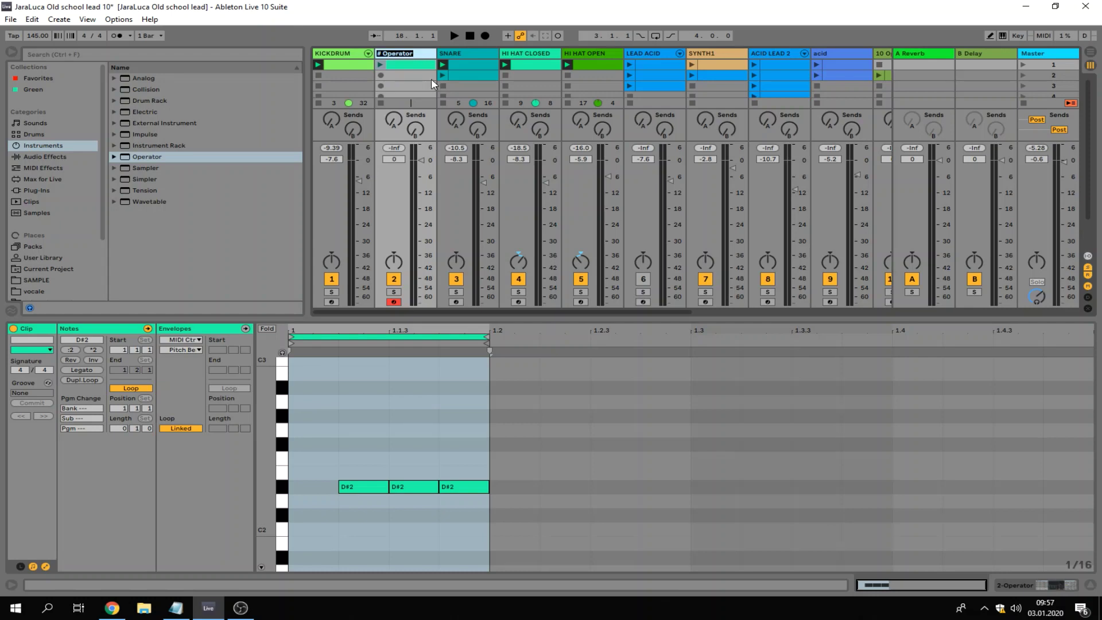
type("BASSLINE")
key("Return")
- Solo the BASSLINE track with its clip launched and lower Operator's filter frequency to 499 Hz
key("space")
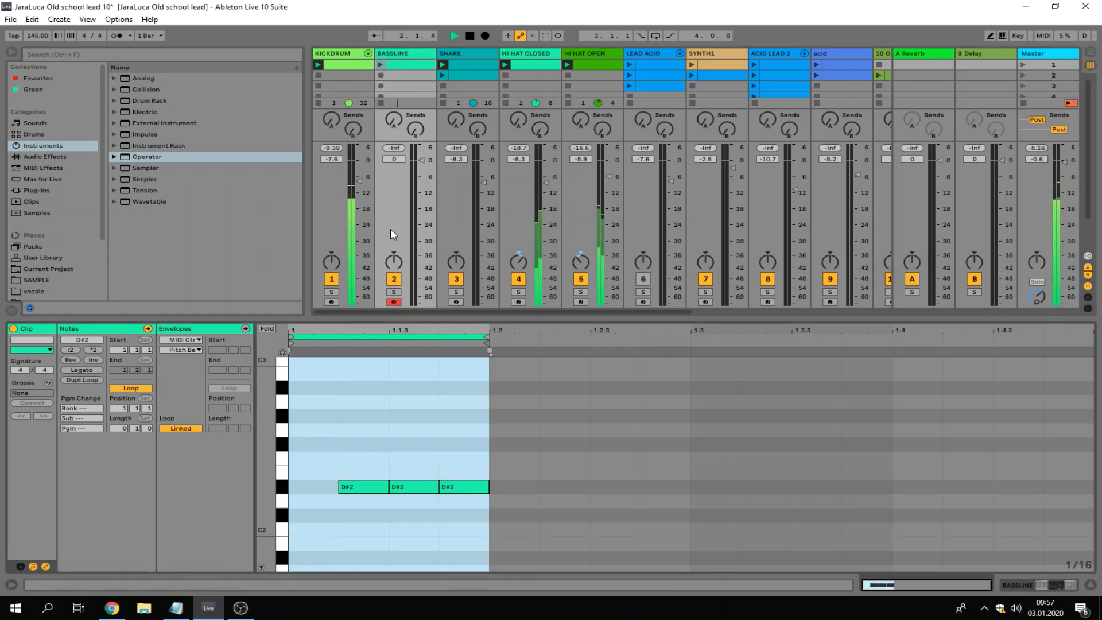
left_click(394, 291)
left_click(421, 71)
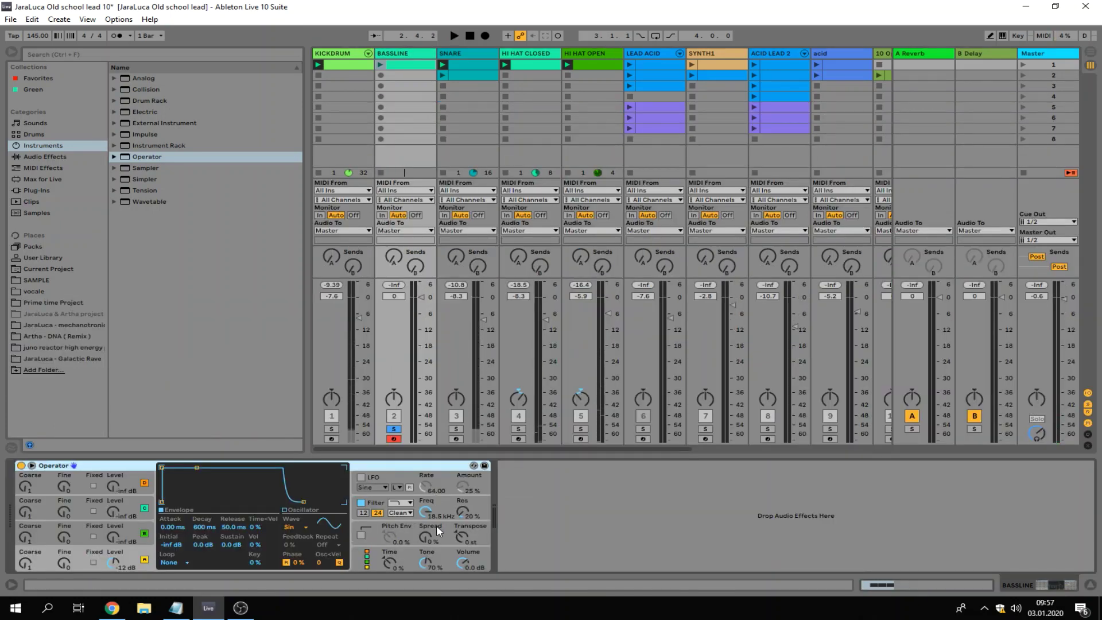
left_click_drag(427, 512, 427, 520)
left_click(380, 64)
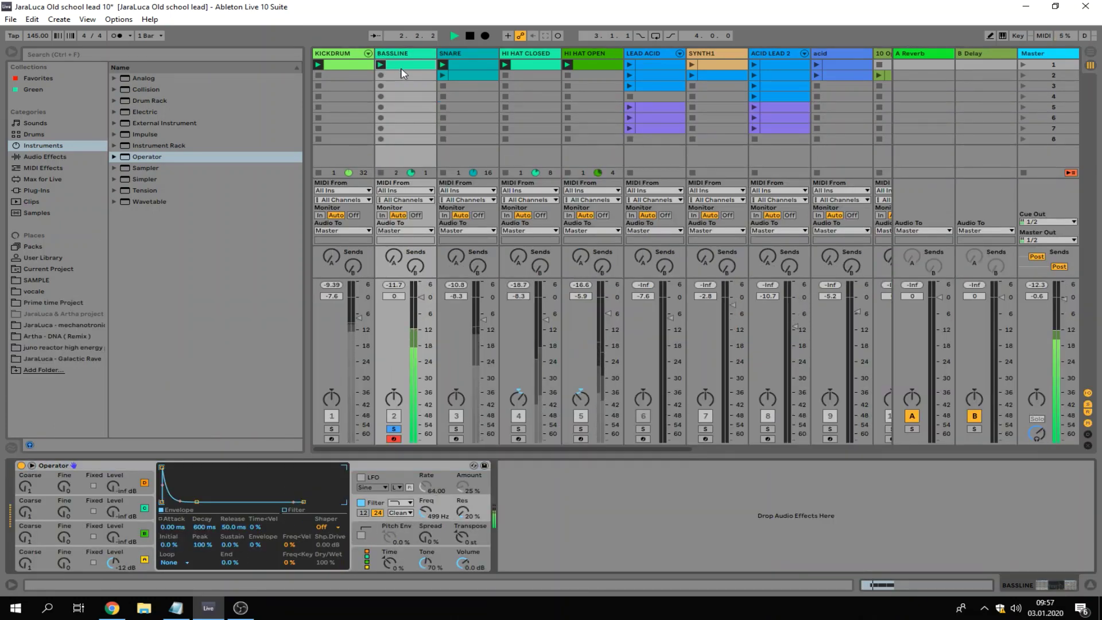
- Set Operator's oscillator A coarse tuning to 0.5 and its waveform to Saw D, and restart playback
left_click_drag(26, 566, 27, 566)
key("space")
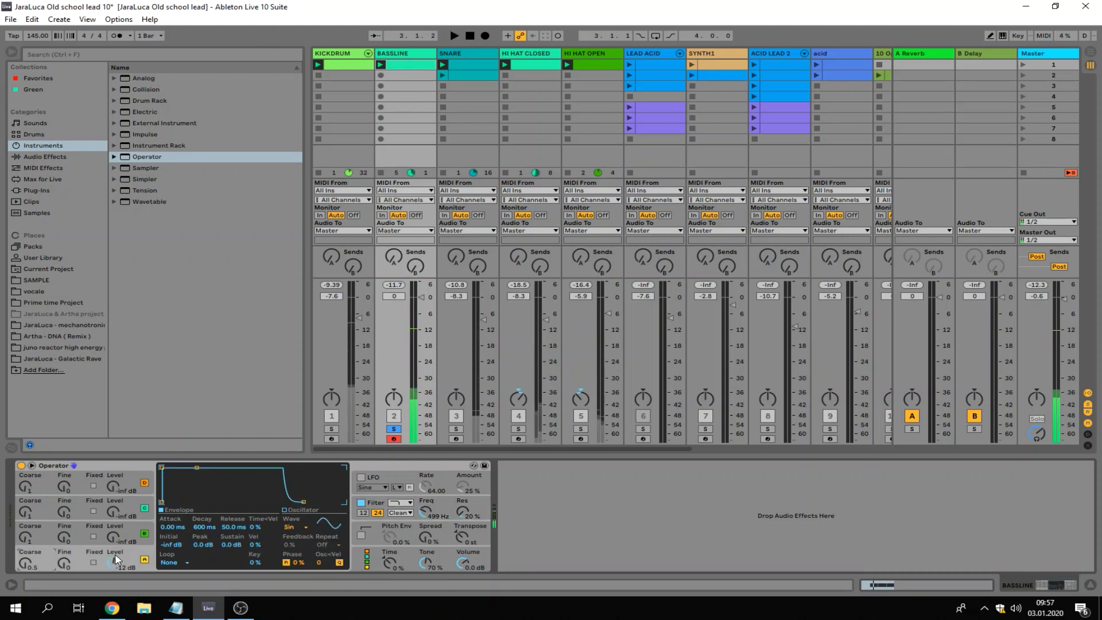
left_click(295, 528)
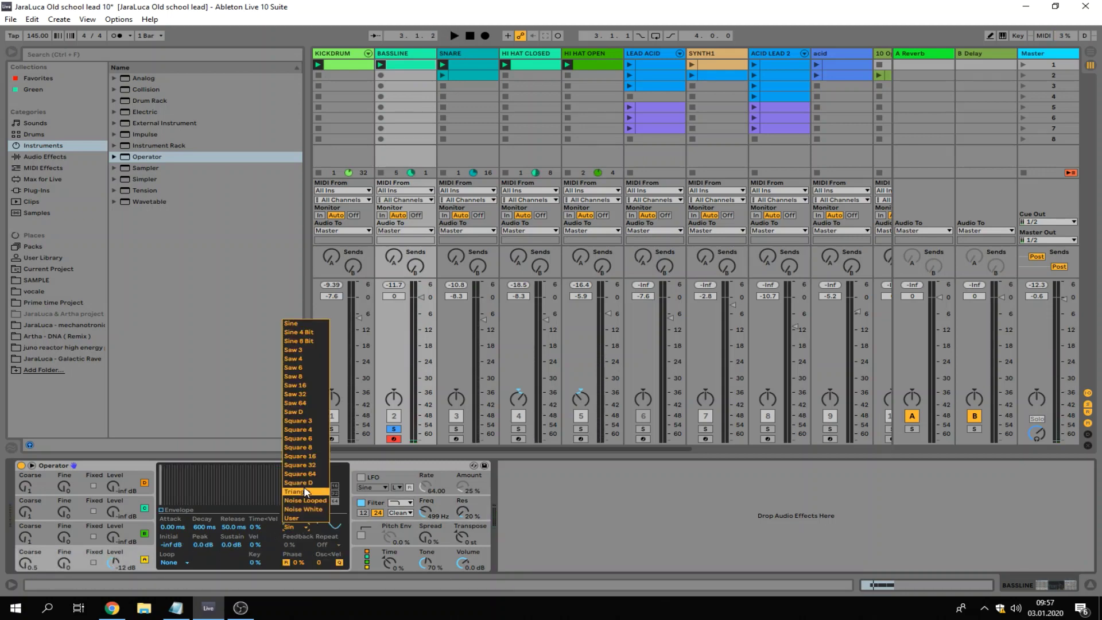
left_click(294, 412)
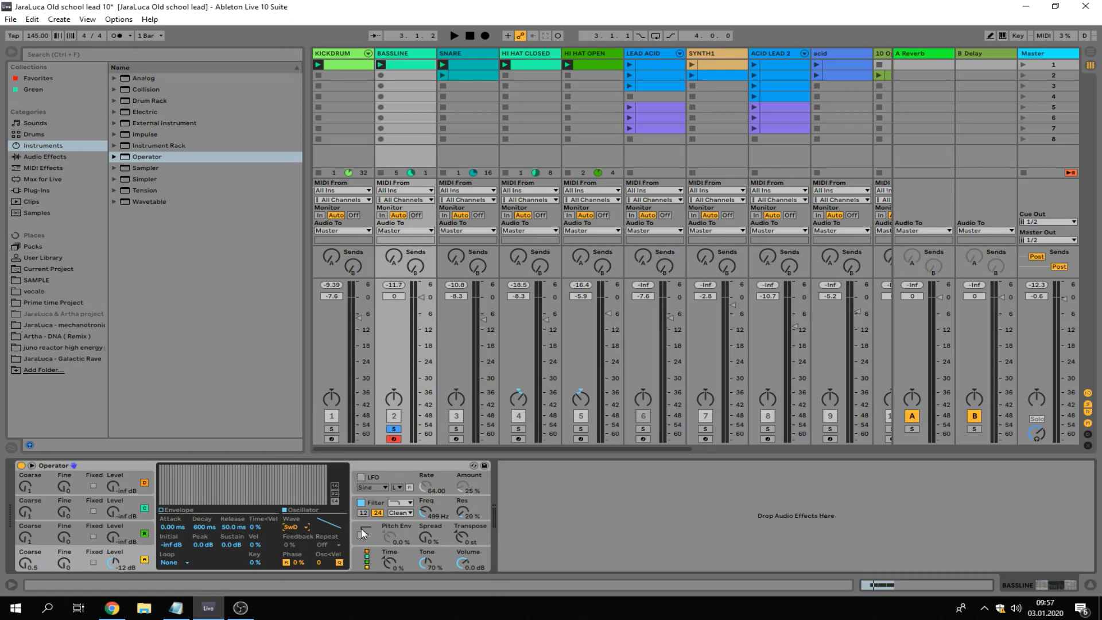
key("space")
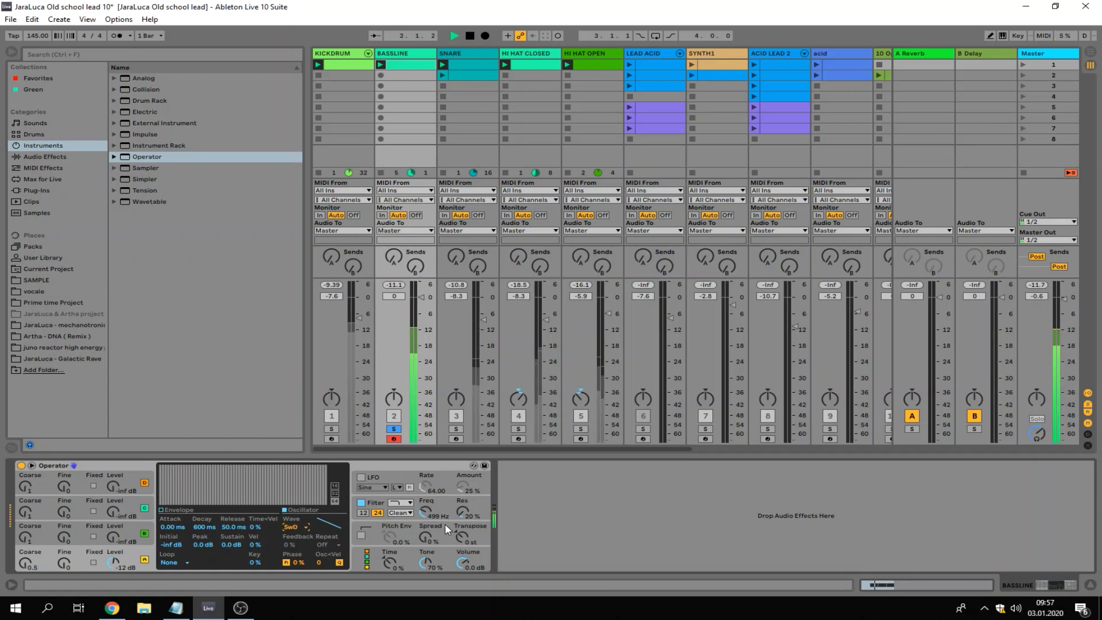
- Set Operator's filter to 107 Hz with 6.8% resonance and raise oscillator A's level to 0.0 dB
left_click_drag(470, 512, 428, 519)
key("space")
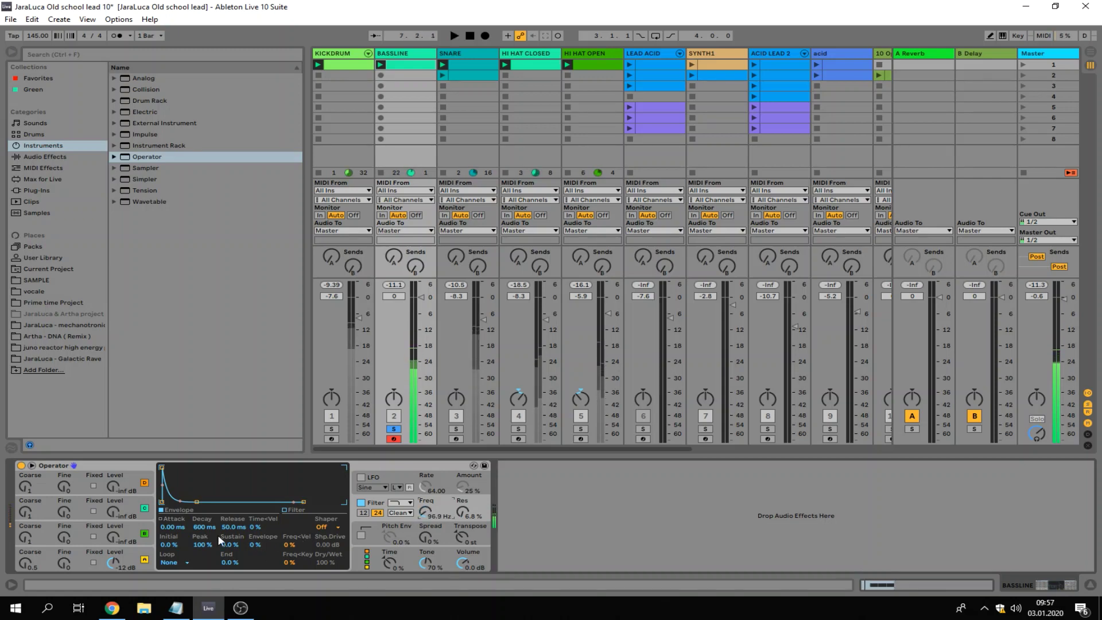
left_click(138, 553)
key("space")
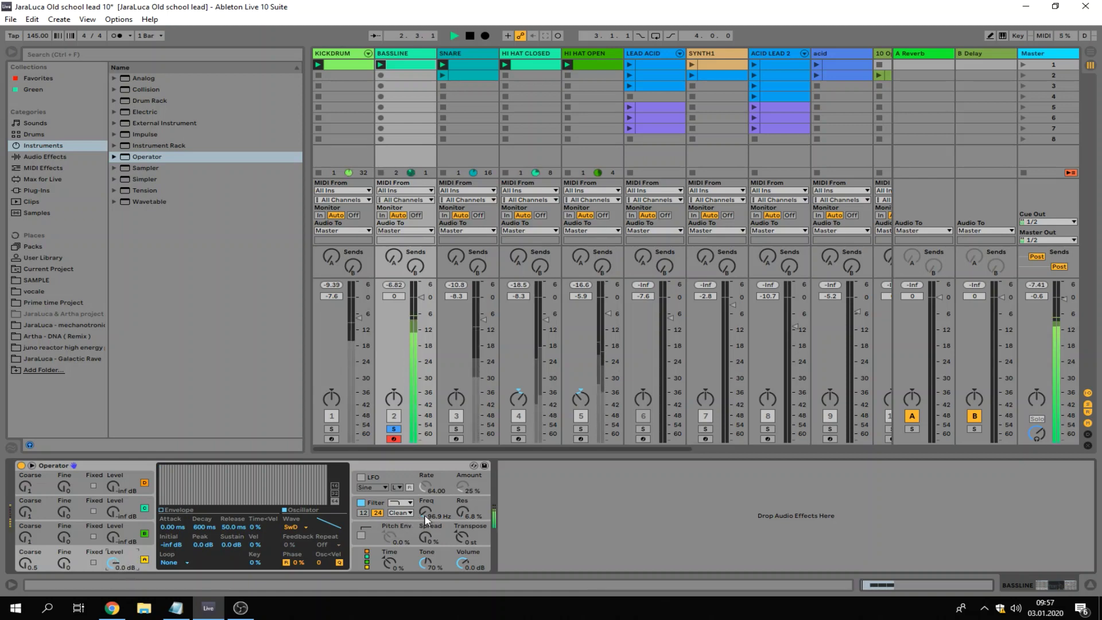
left_click(387, 517)
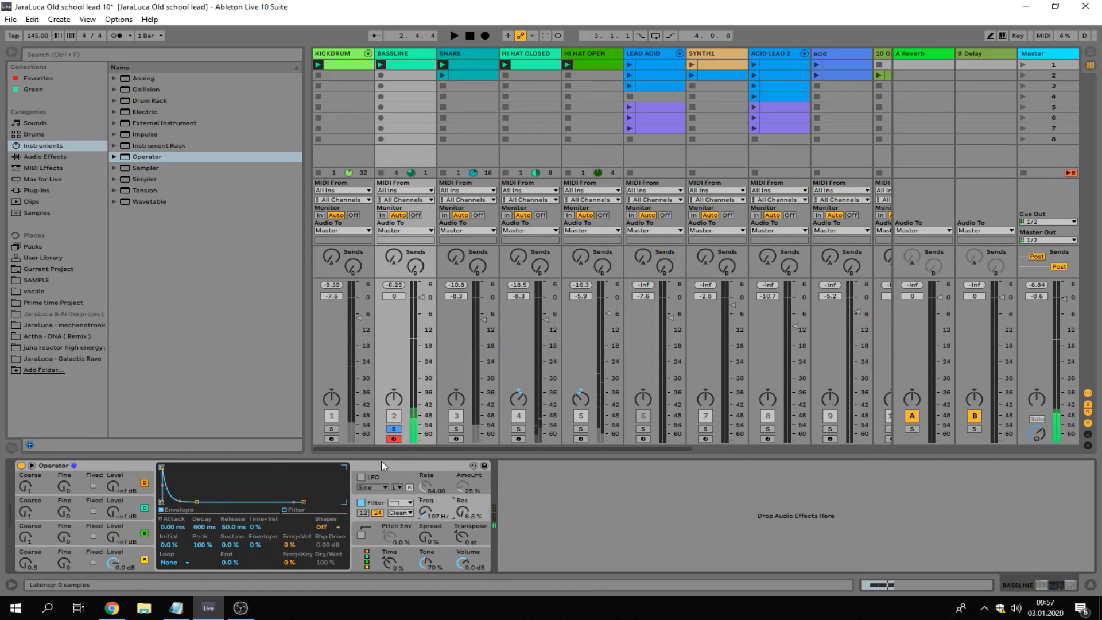
- Rename the BASSLINE track as GOA BASSLINE and play the loop briefly
left_click(415, 58)
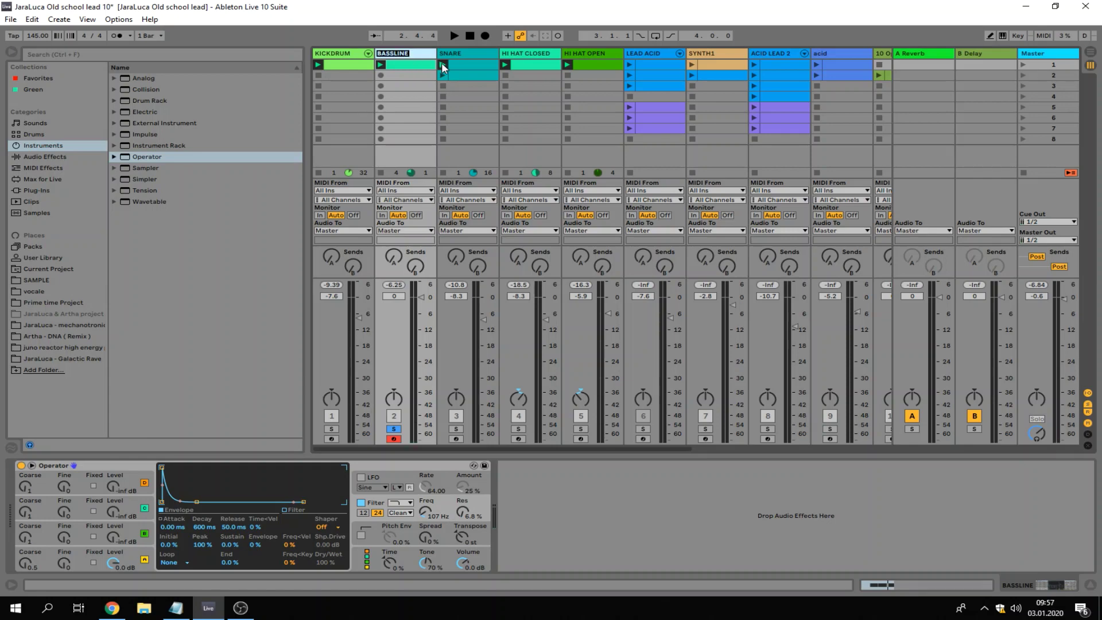
type("GOA BASSLINE")
key("Return")
key("space")
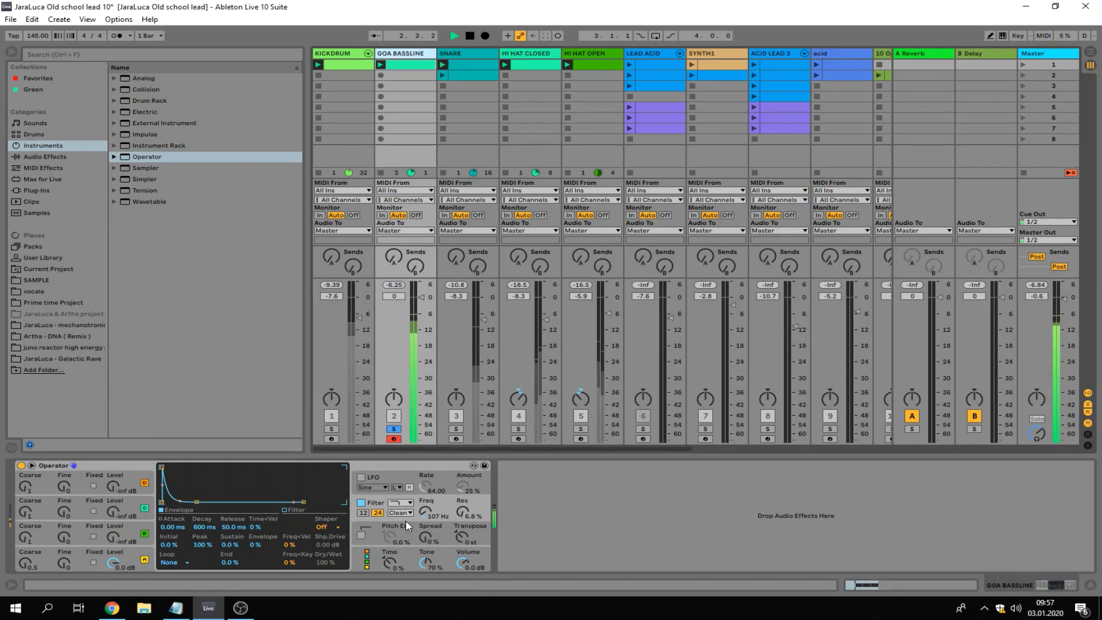
key("space")
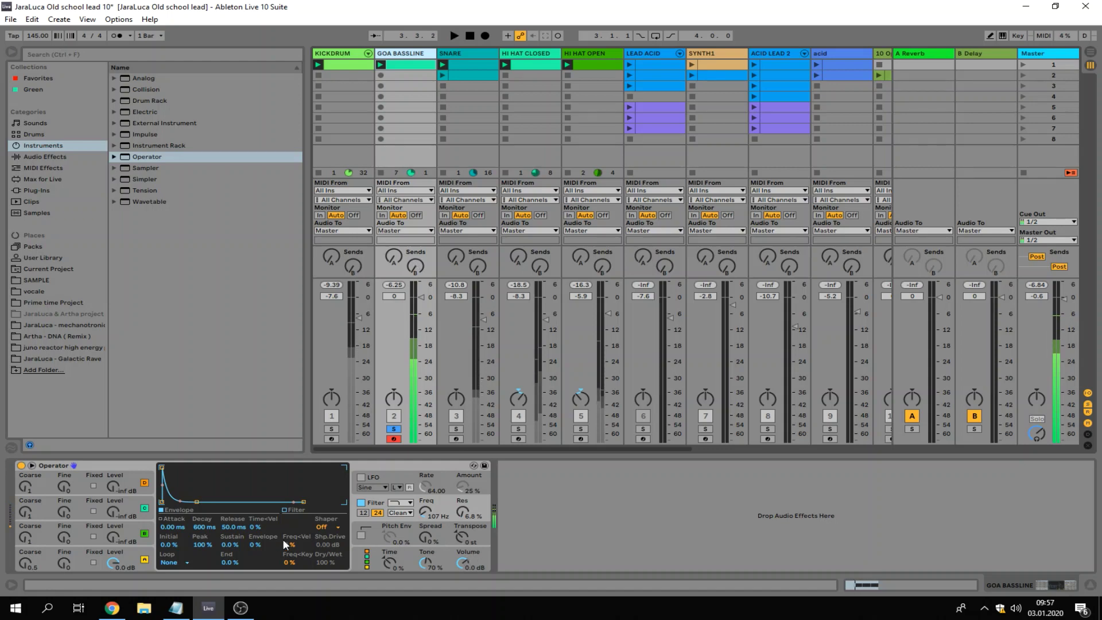
- Set Operator's Spread to 30% and turn off phase retrigger for oscillator A
left_click_drag(426, 537, 425, 524)
key("space")
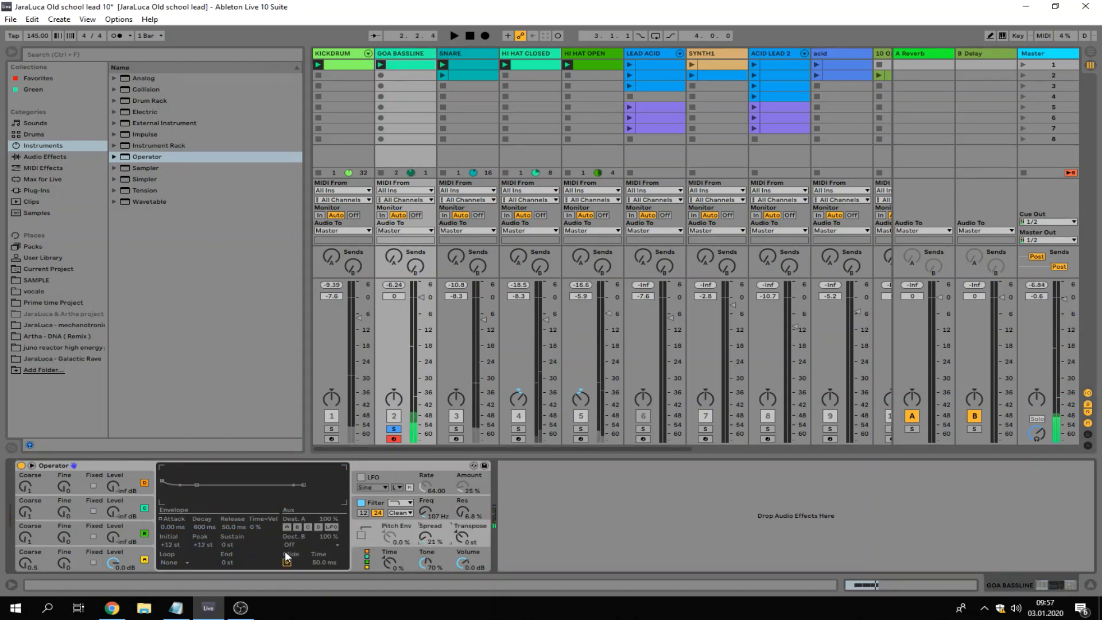
left_click(135, 553)
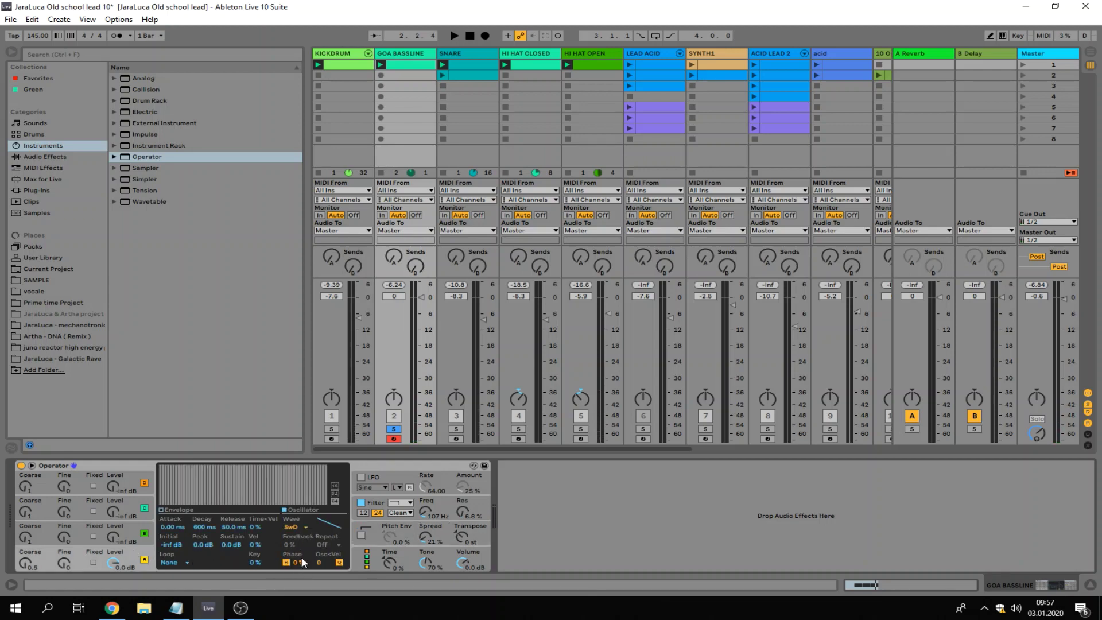
left_click(284, 562)
key("space")
left_click_drag(426, 542, 426, 536)
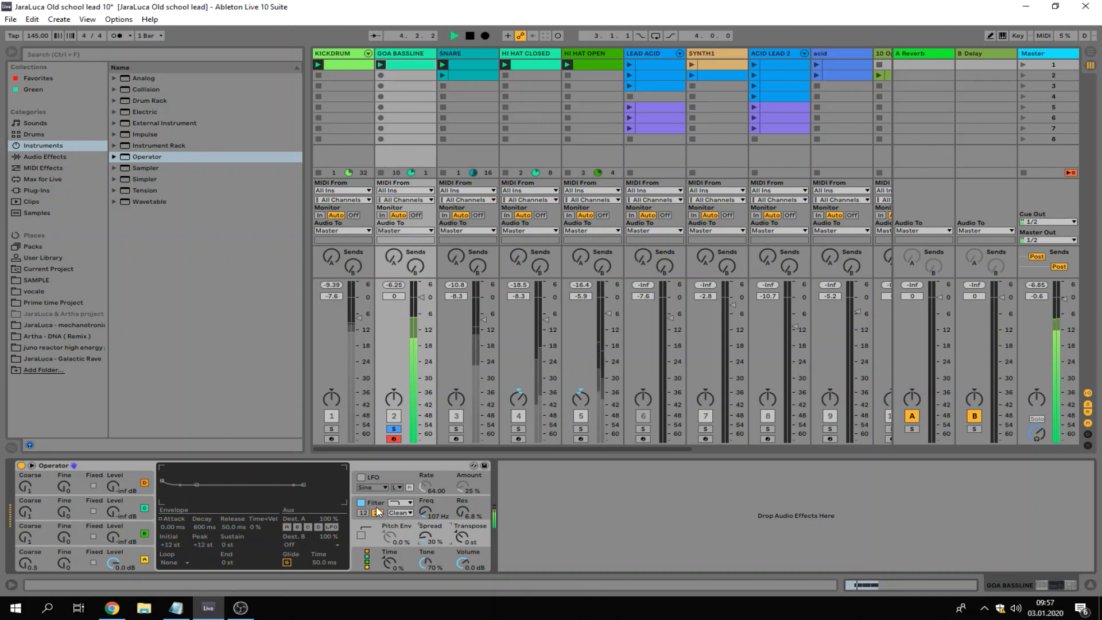
- Set Operator's filter envelope amount to 38% and resonance to 11%, with the track volume lowered to -3.2 dB
left_click(373, 525)
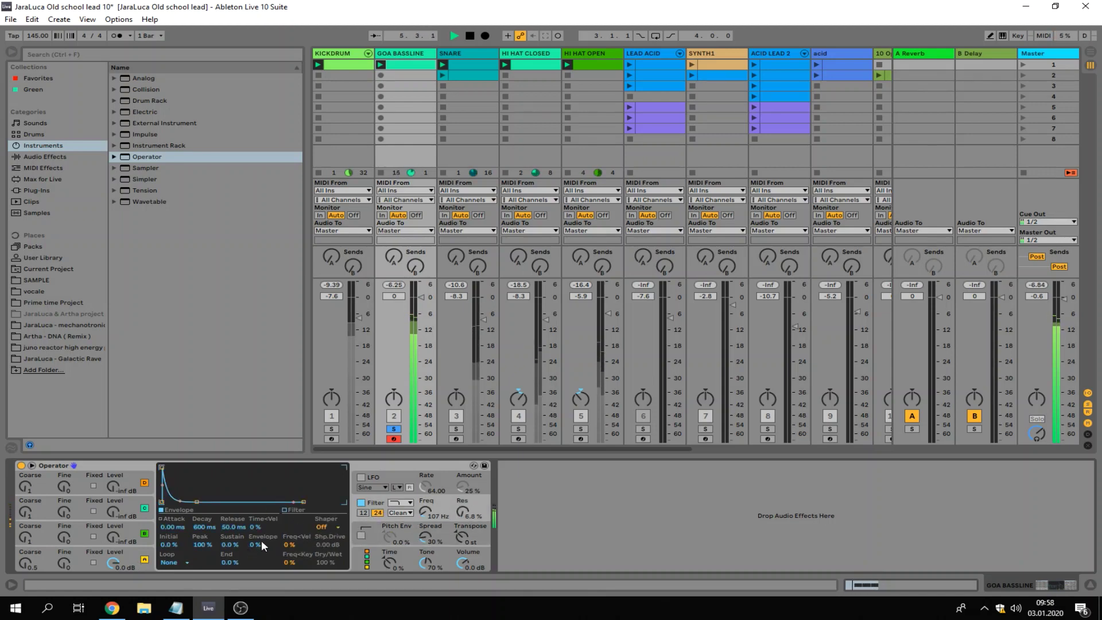
type("0")
left_click_drag(421, 297, 421, 306)
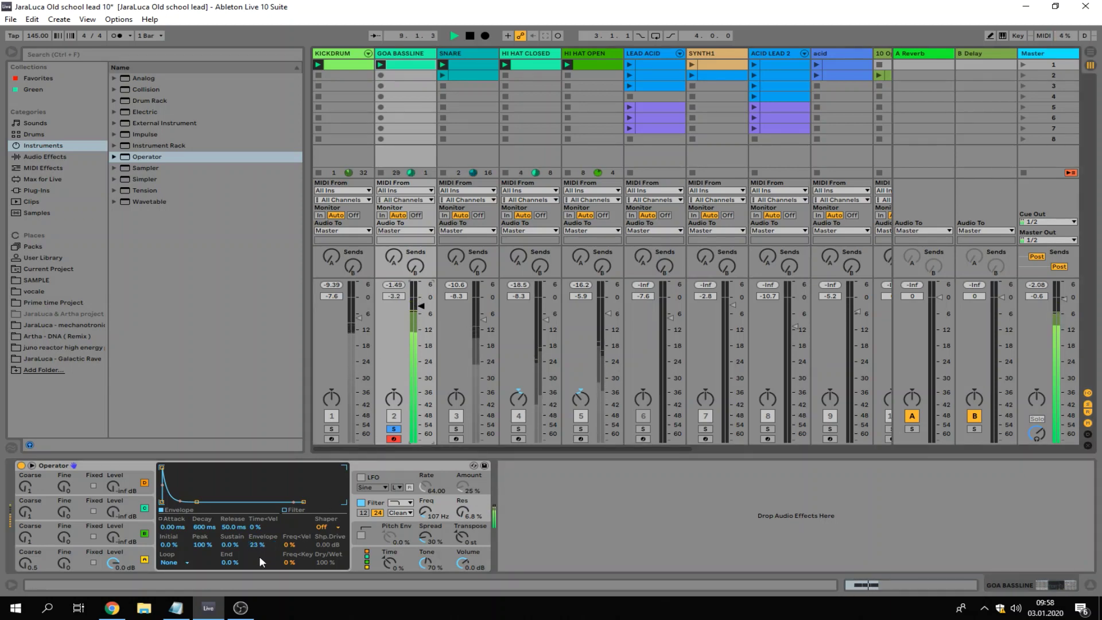
left_click_drag(259, 544, 259, 529)
left_click_drag(450, 501, 450, 495)
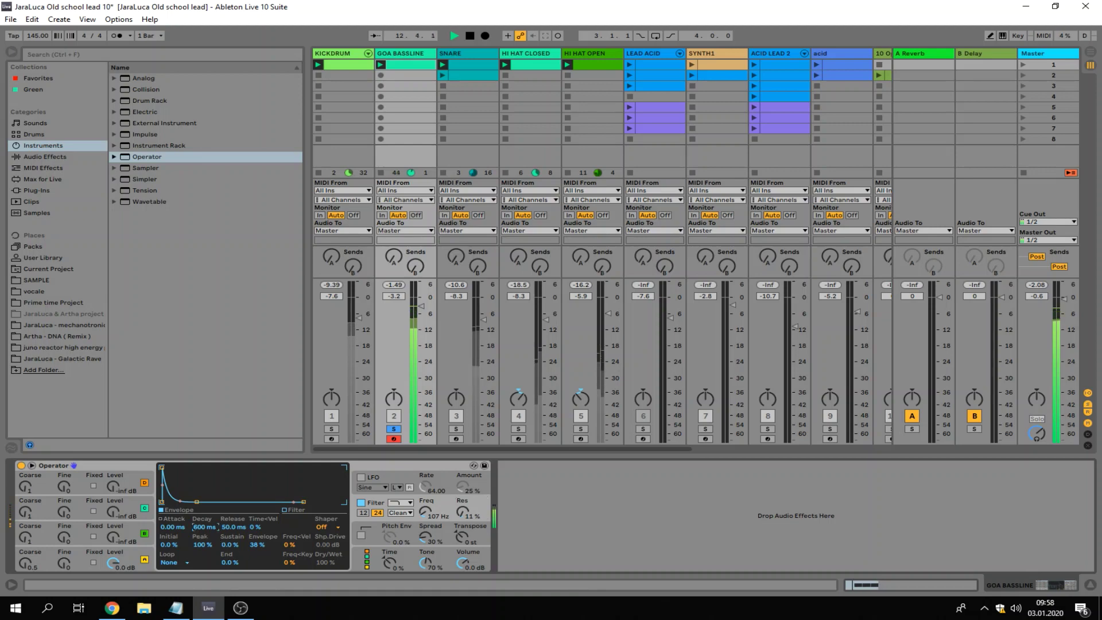
- Give oscillator A's envelope a 1.03 s decay with minimum sustain, and compare the 12 and 24 dB filter slopes
left_click(131, 552)
left_click(198, 527)
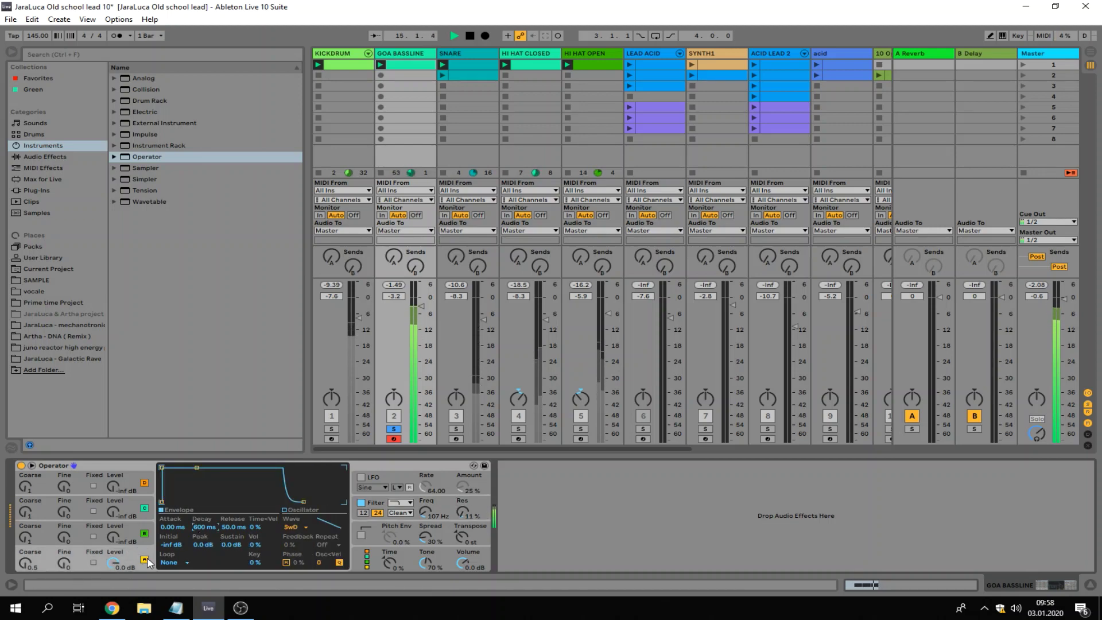
left_click_drag(198, 468, 197, 501)
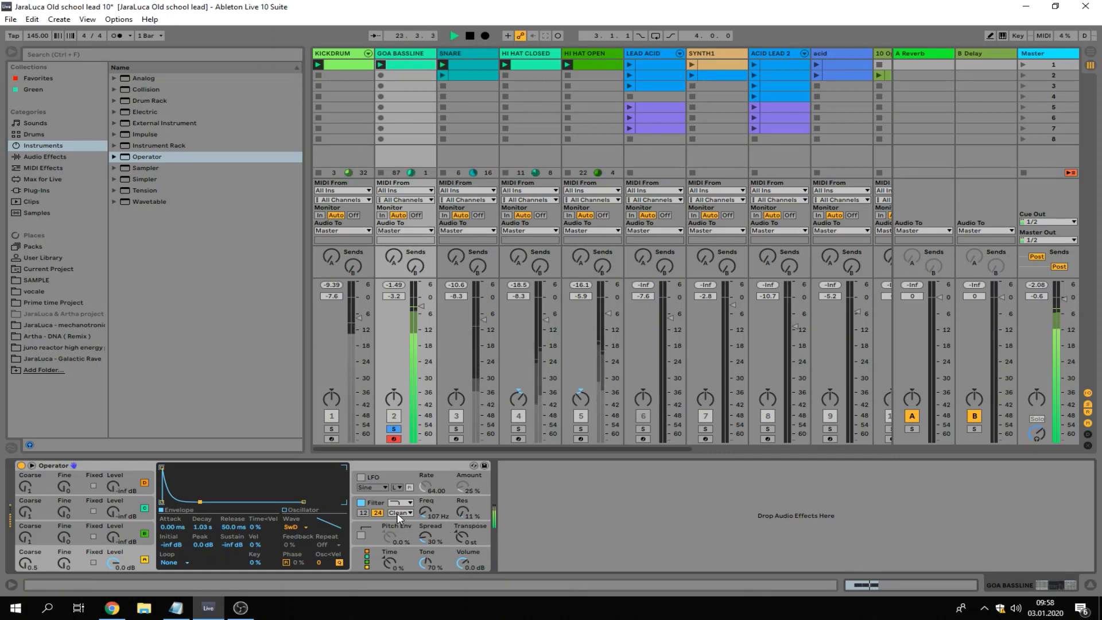
left_click(365, 513)
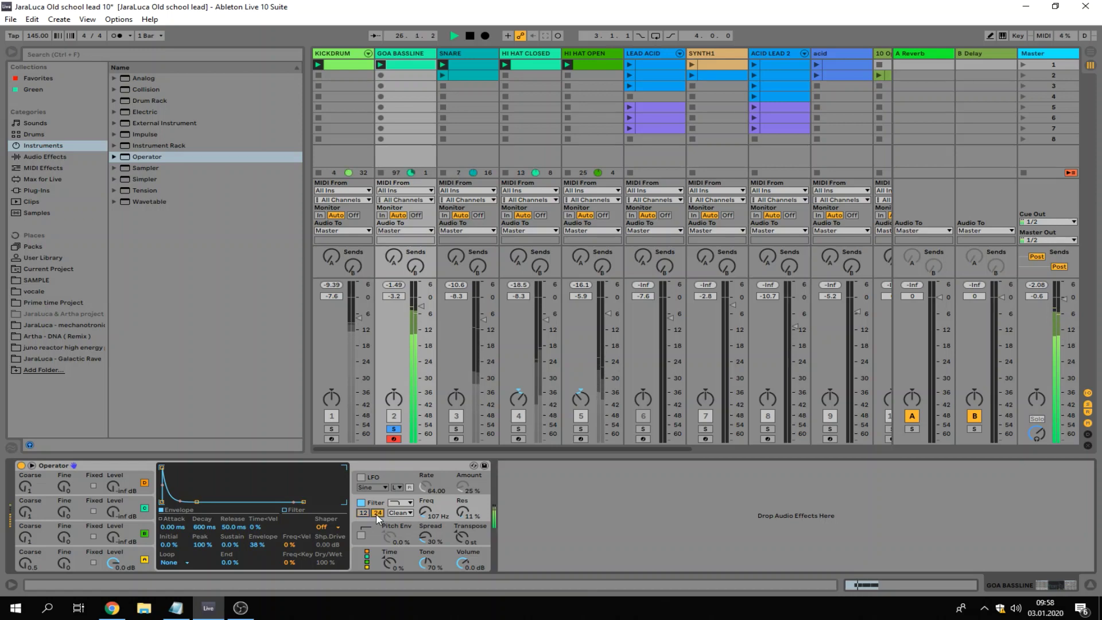
left_click(366, 514)
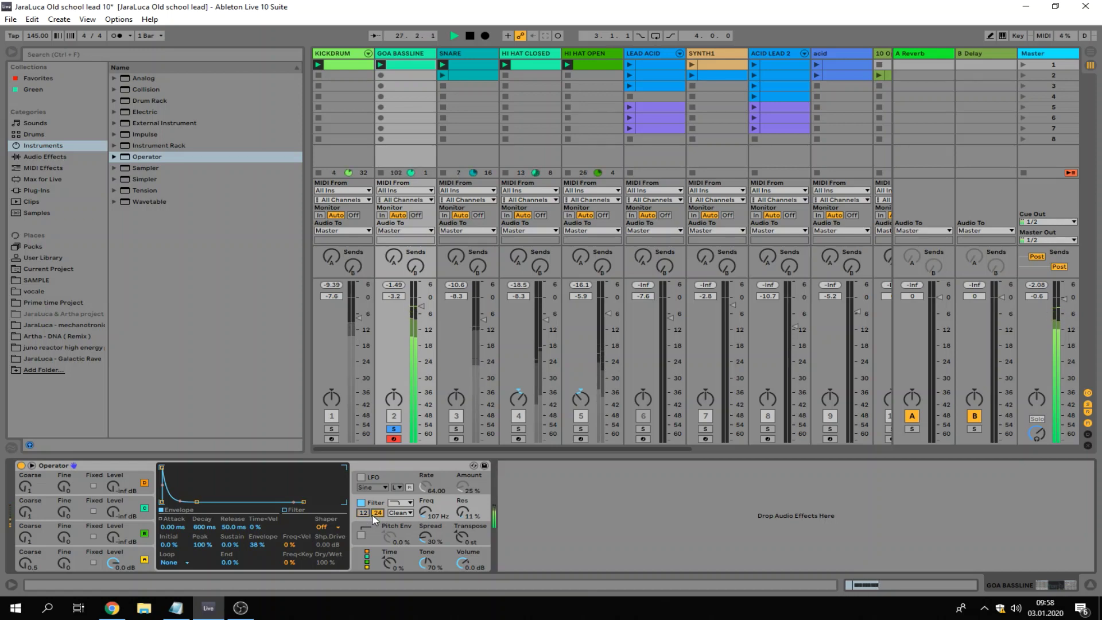
- Set Operator's Spread to 37% and lower the GOA BASSLINE track volume to -9.2 dB
left_click(424, 542)
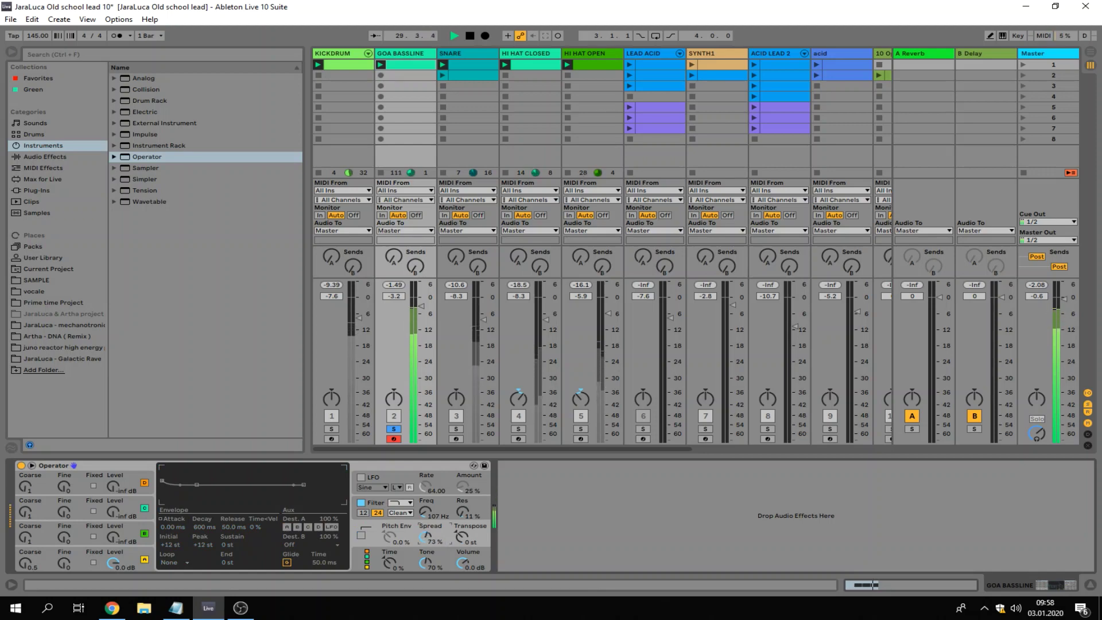
left_click_drag(423, 537, 424, 545)
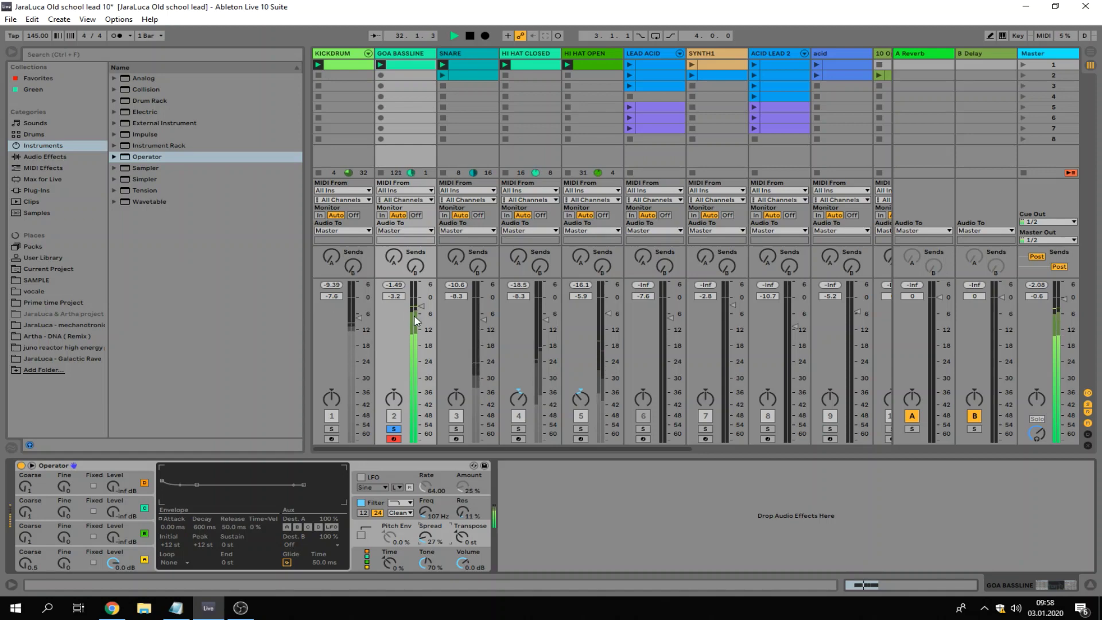
left_click_drag(414, 315, 414, 323)
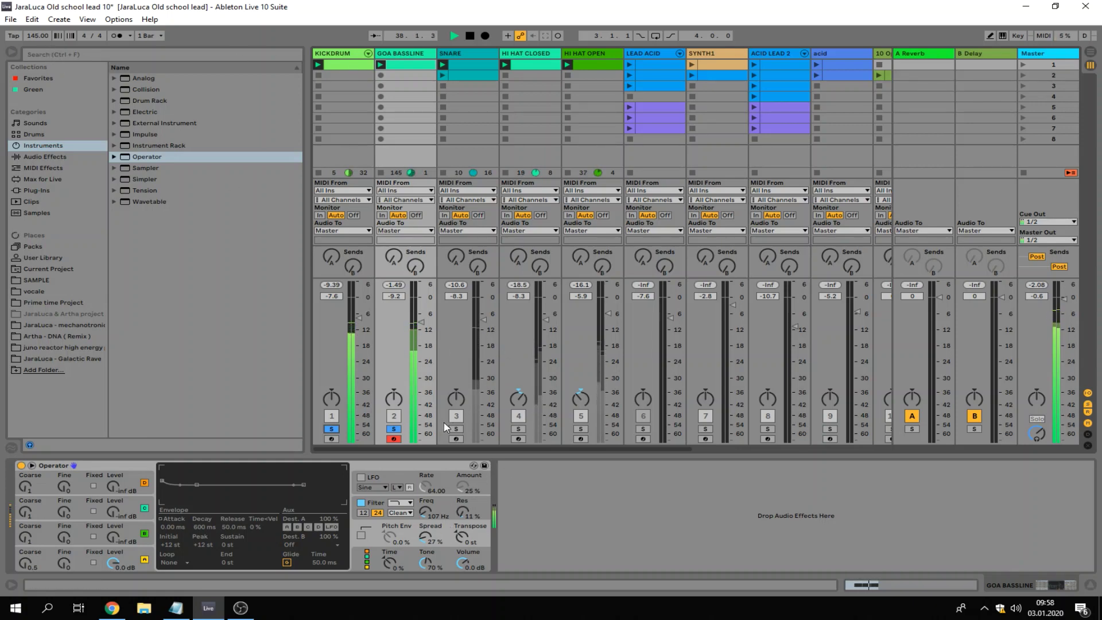
- Set Operator's filter envelope amount to 46%
left_click(368, 509)
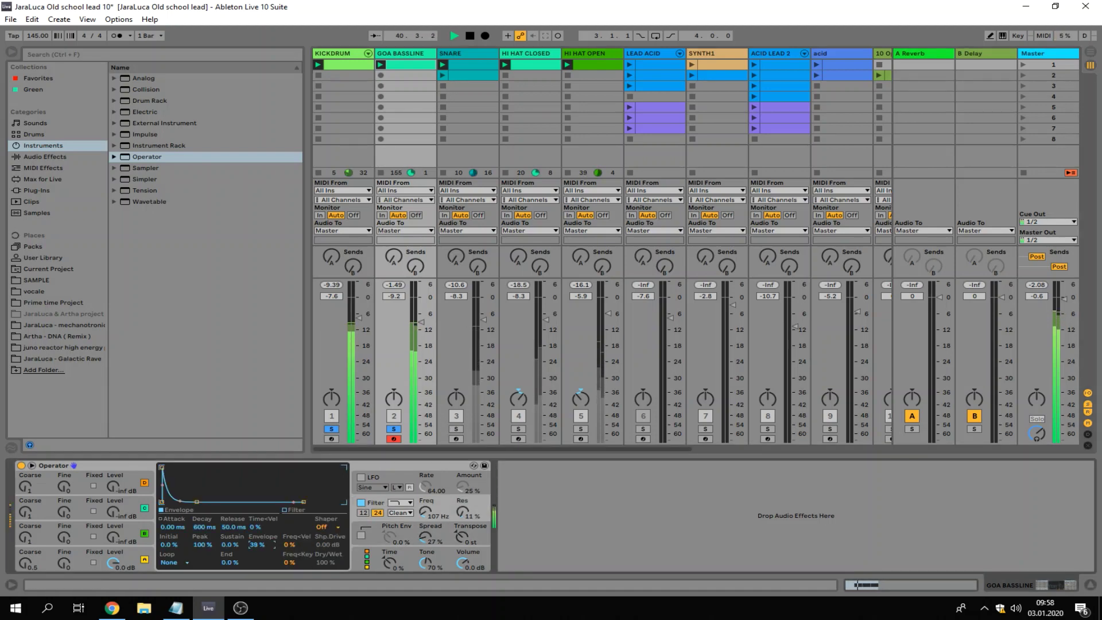
left_click_drag(257, 545, 258, 544)
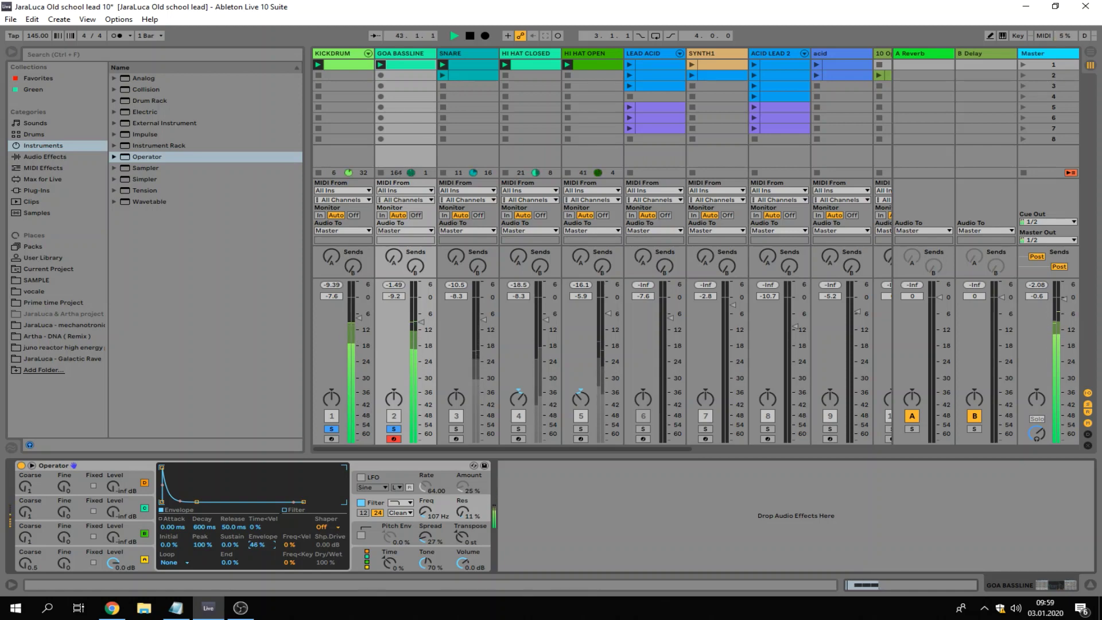
- Rename the GOA BASSLINE clip as 1 and duplicate it into the slot below
right_click(403, 72)
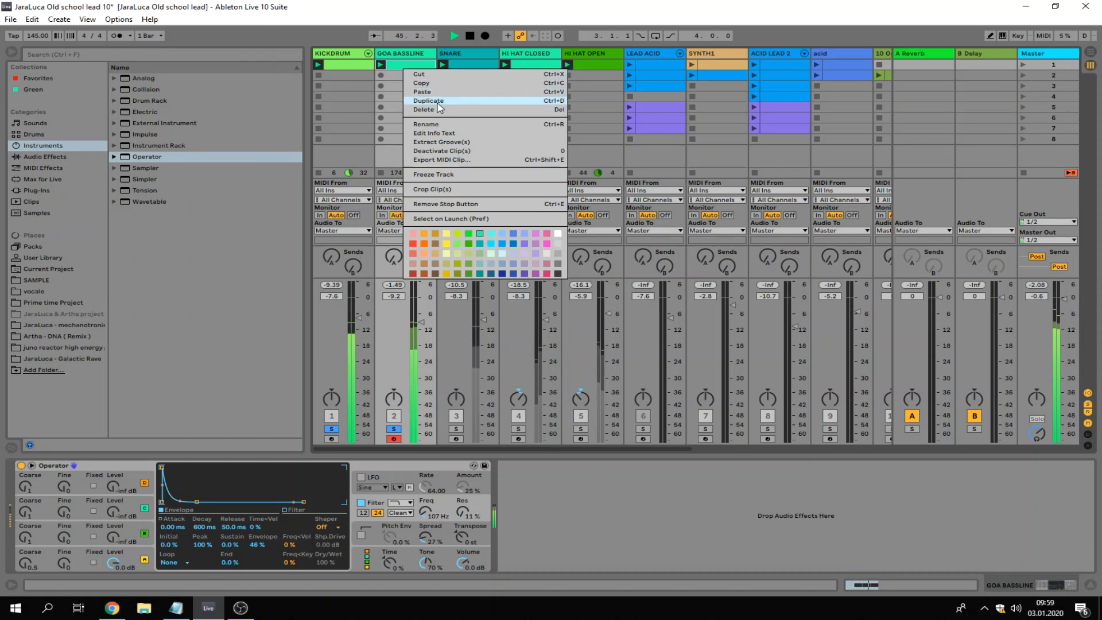
left_click(396, 67)
key("ctrl+r")
type("1")
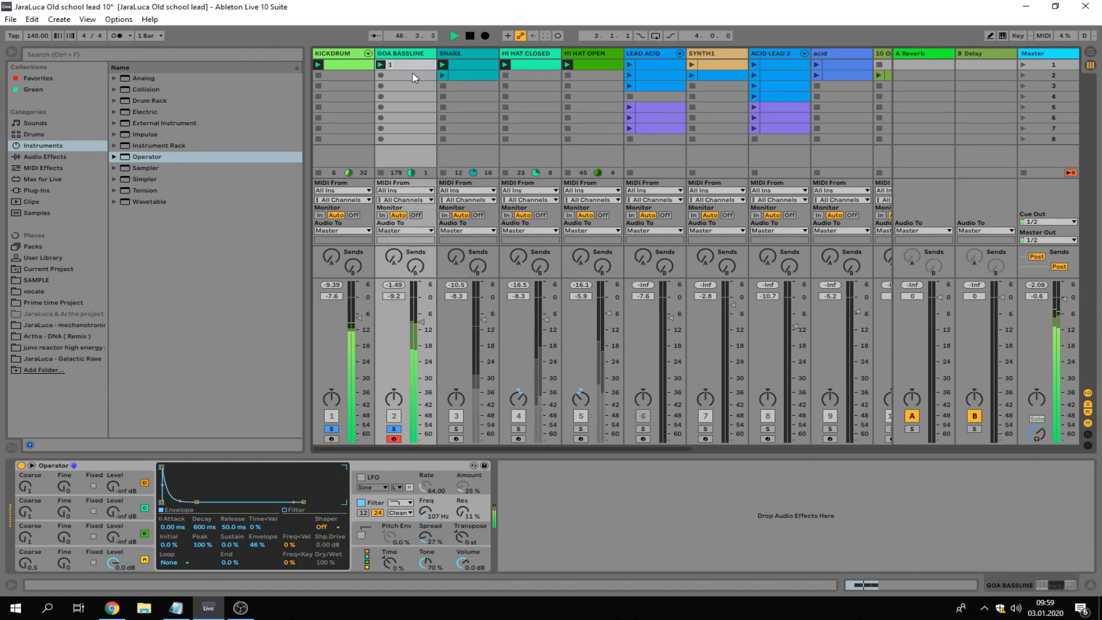
right_click(405, 67)
left_click(425, 103)
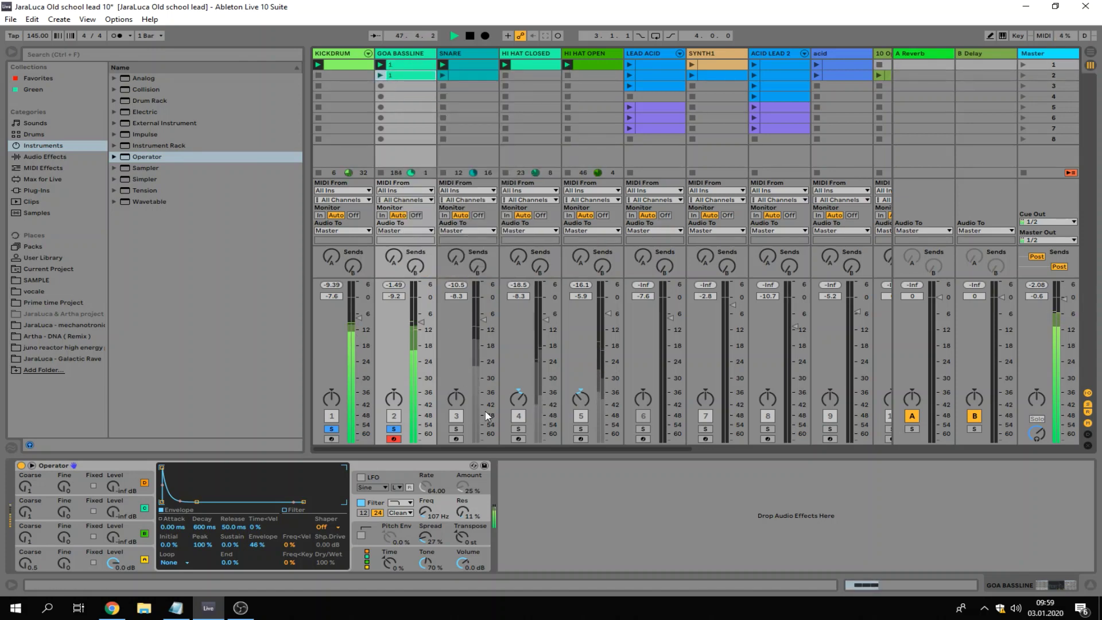
- Search the plug-ins for LFO and load LFOTool_x64 onto the GOA BASSLINE track
left_click(82, 52)
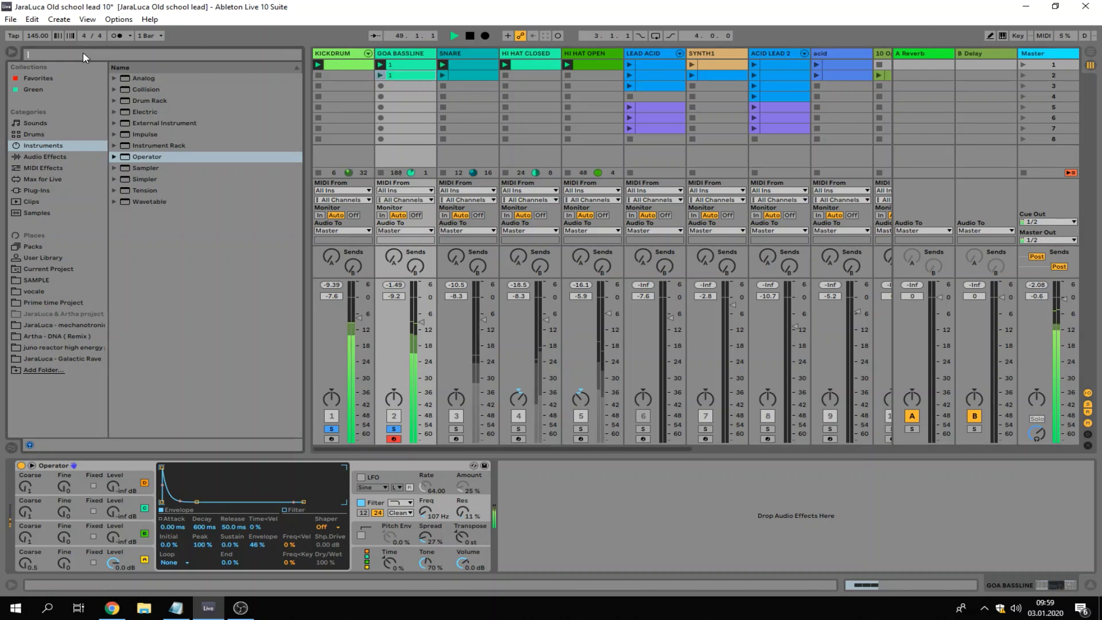
type("LFO")
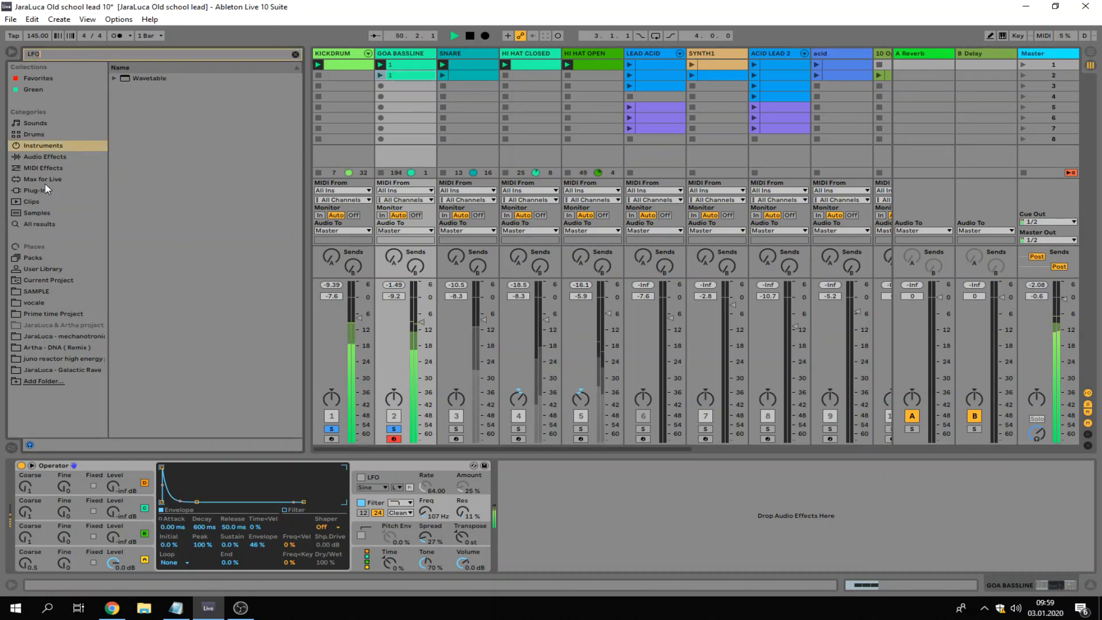
left_click(45, 190)
left_click(106, 79)
left_click(37, 190)
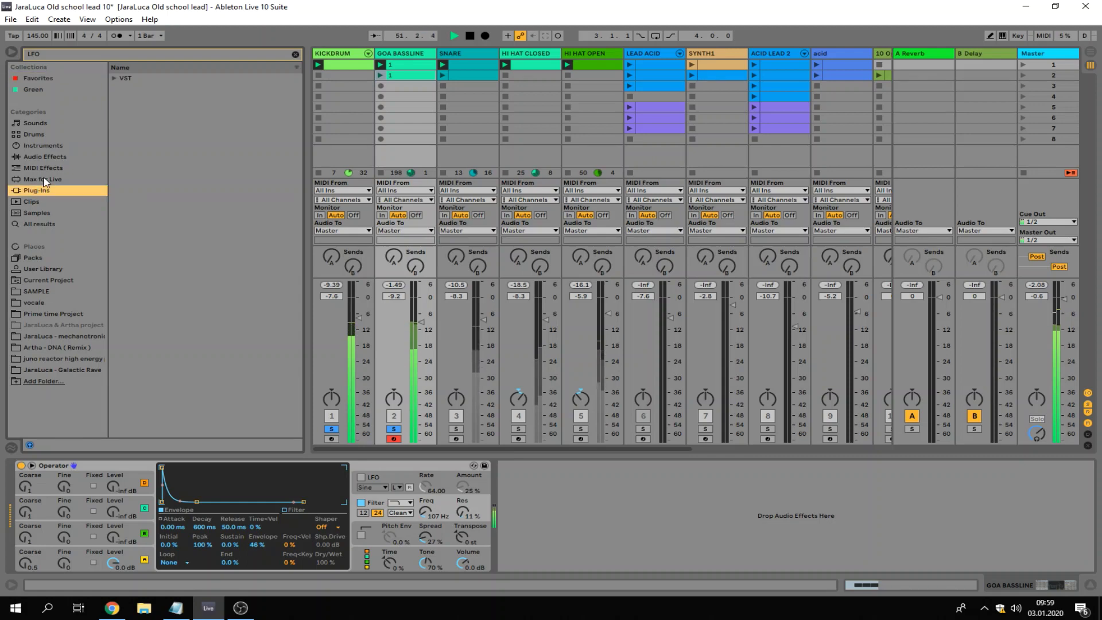
left_click(123, 78)
left_click(125, 89)
left_click(140, 103)
double_click(140, 103)
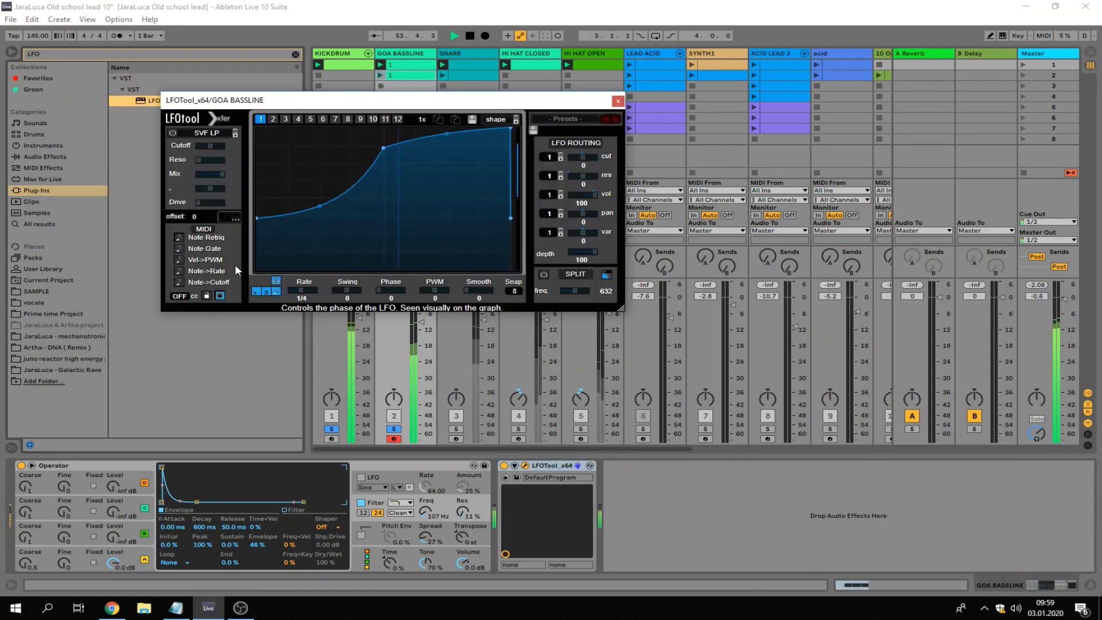
- Show the waveform in LFOTool and reshape the volume curve to start at zero and reach full level before the midpoint
left_click(223, 217)
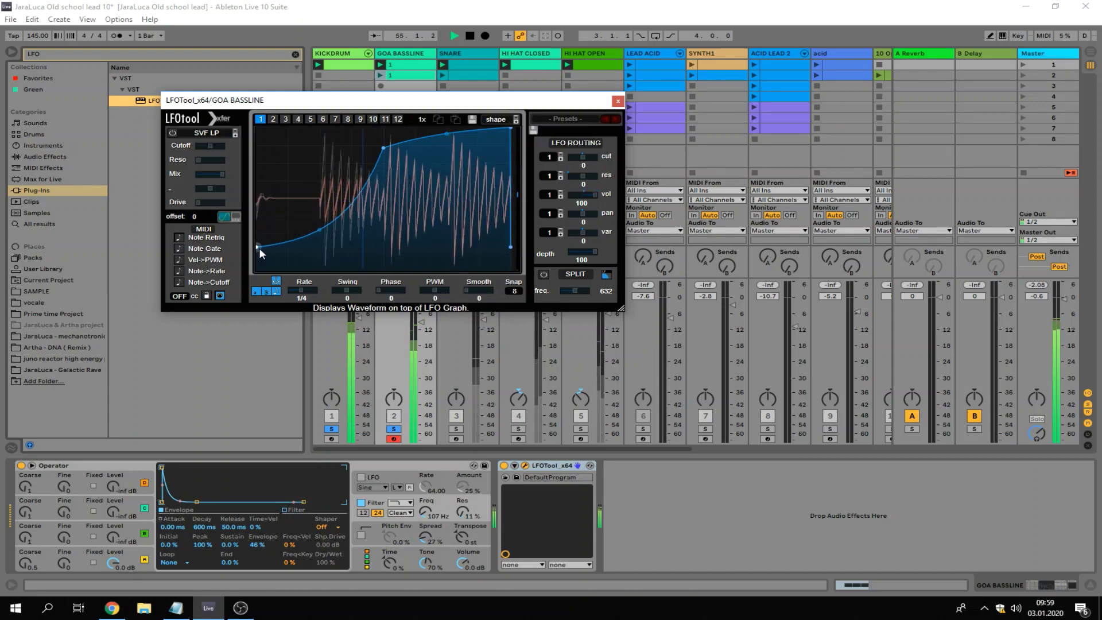
left_click_drag(381, 150, 394, 558)
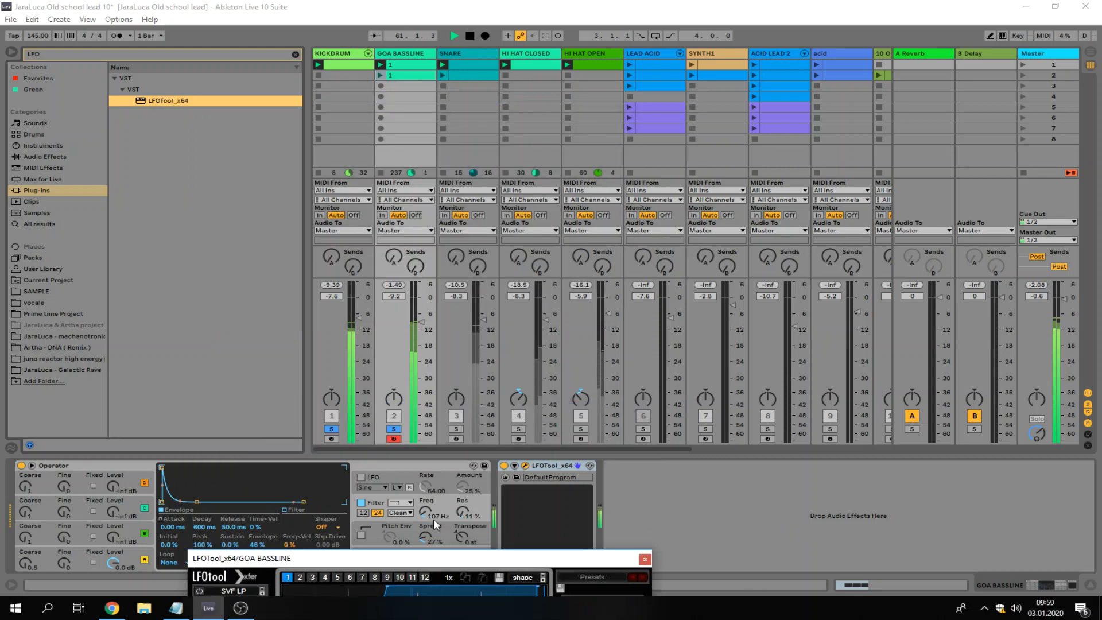
- Add the SNARE track to the soloed tracks and lower its volume to -9.8 dB
left_click(459, 429)
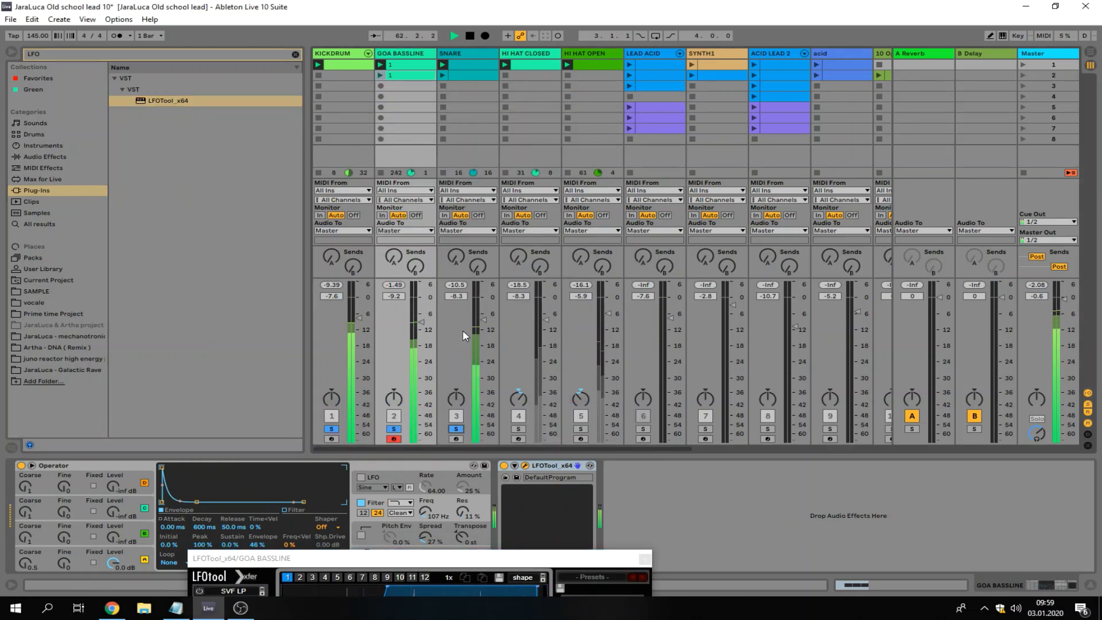
left_click_drag(463, 330, 463, 334)
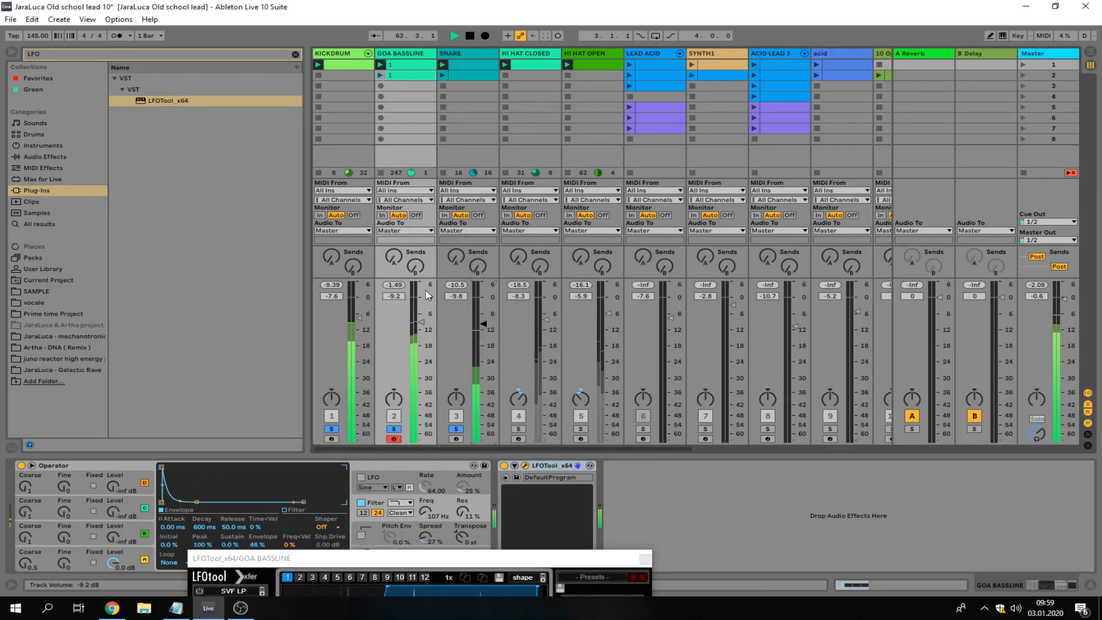
- Rename the duplicated GOA BASSLINE clip as 2
left_click(400, 76)
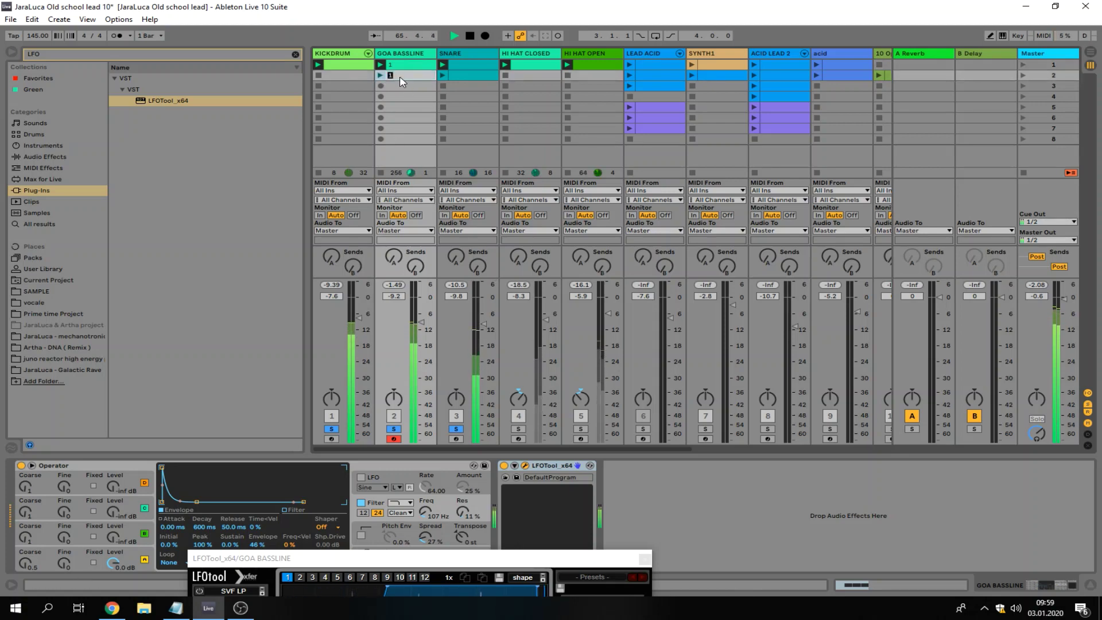
type("2")
key("Return")
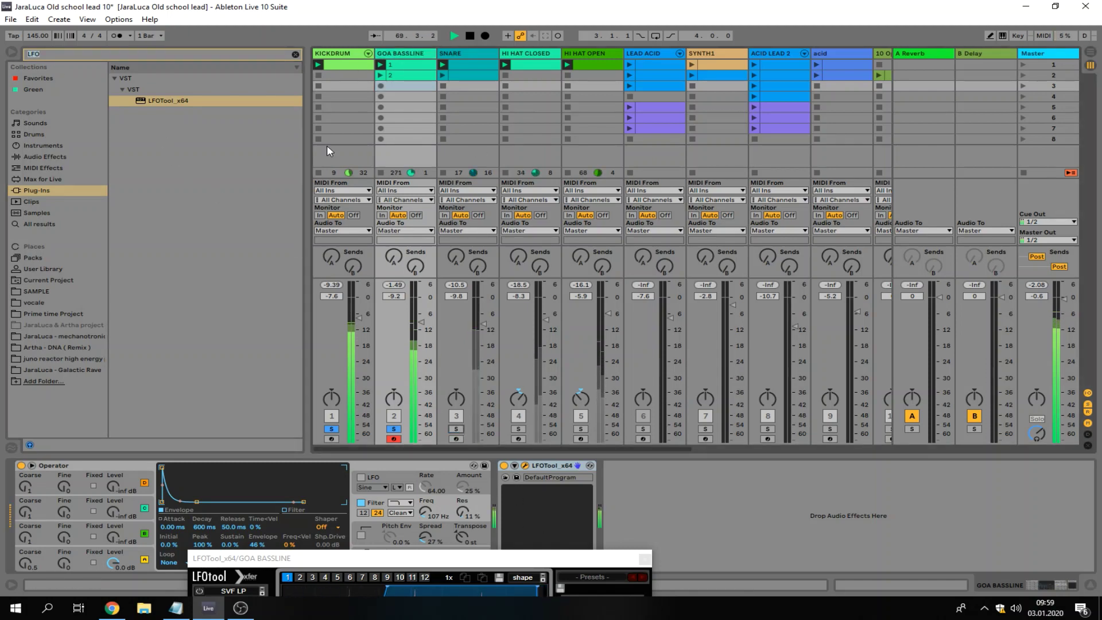
- Stop playback and set the project tempo to 145 BPM, leaving only the GOA BASSLINE track soloed
key("space")
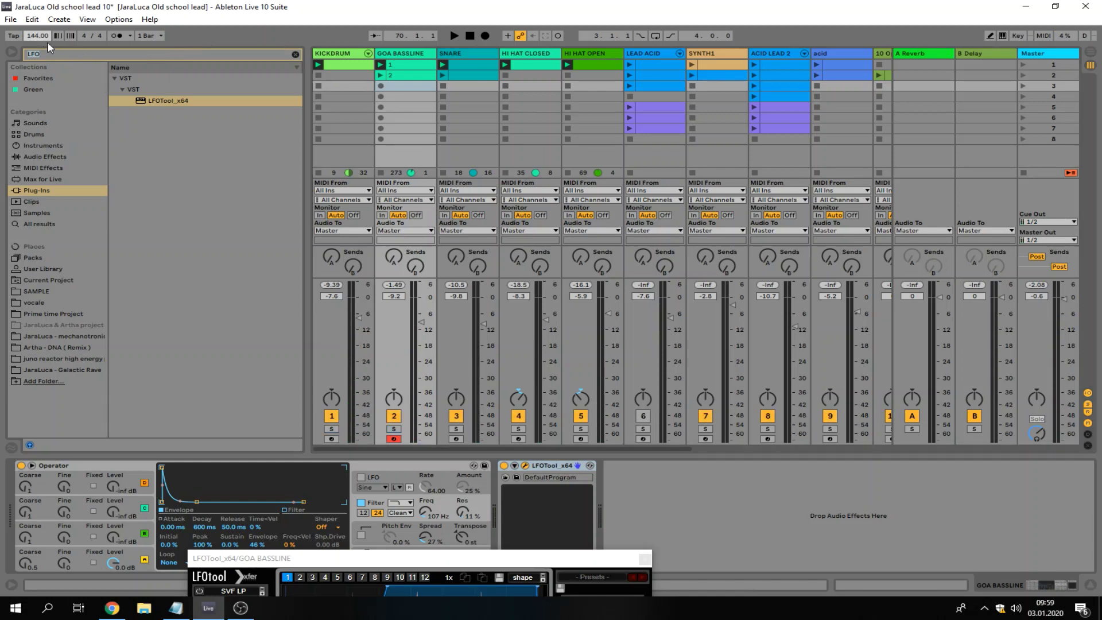
left_click(56, 54)
left_click_drag(37, 36, 37, 32)
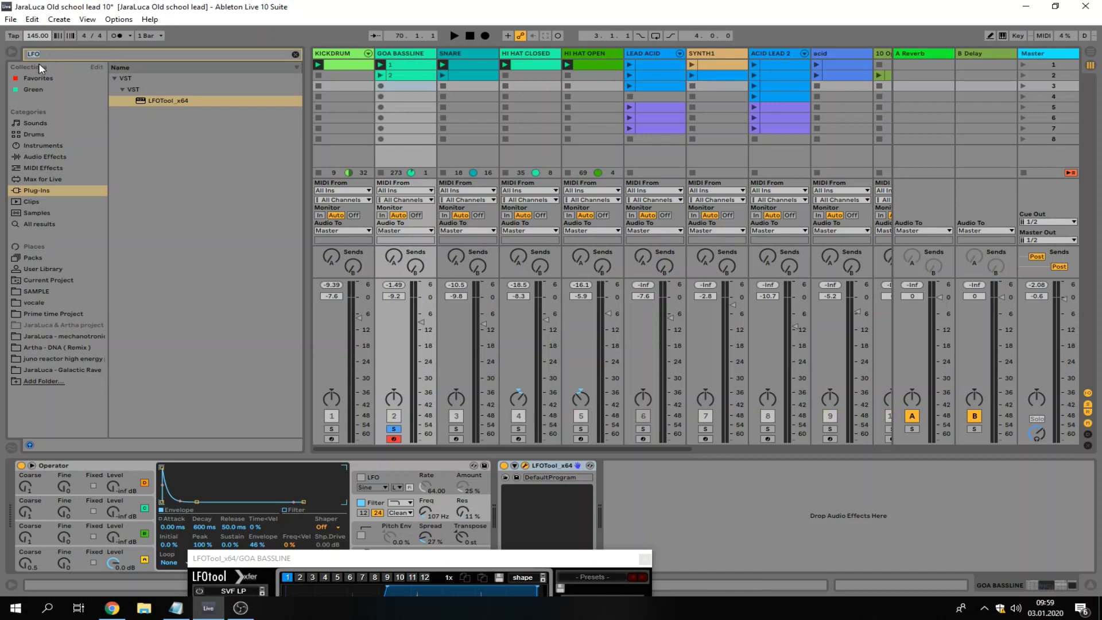
- Search the plug-ins for SATURN, load FabFilter Saturn onto the GOA BASSLINE track, and start playback
left_click(67, 53)
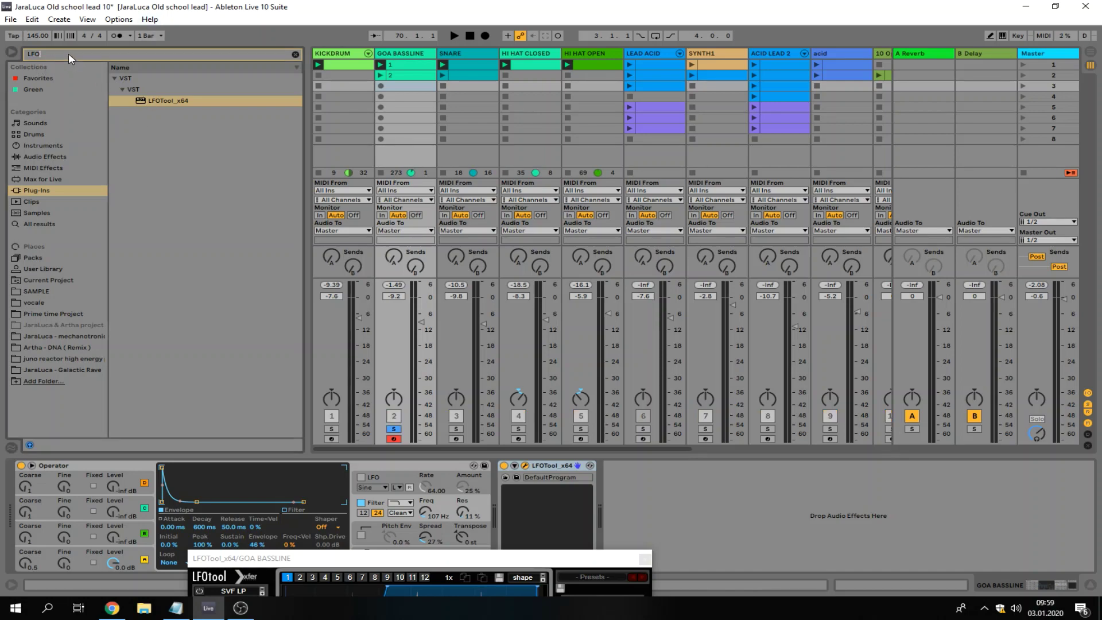
type("SATURN")
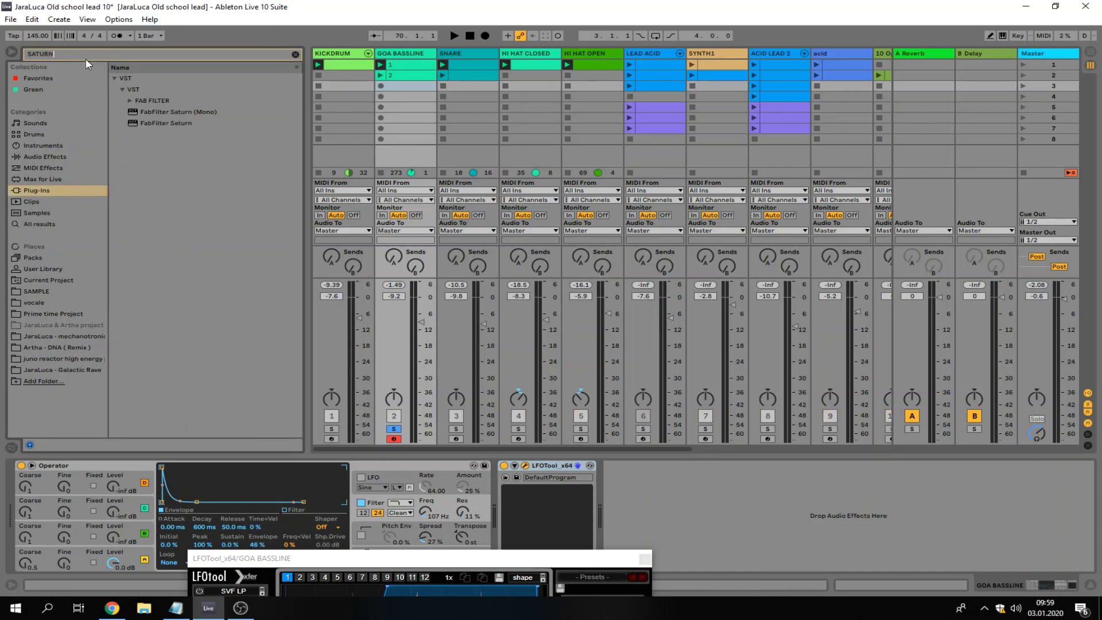
double_click(179, 123)
key("space")
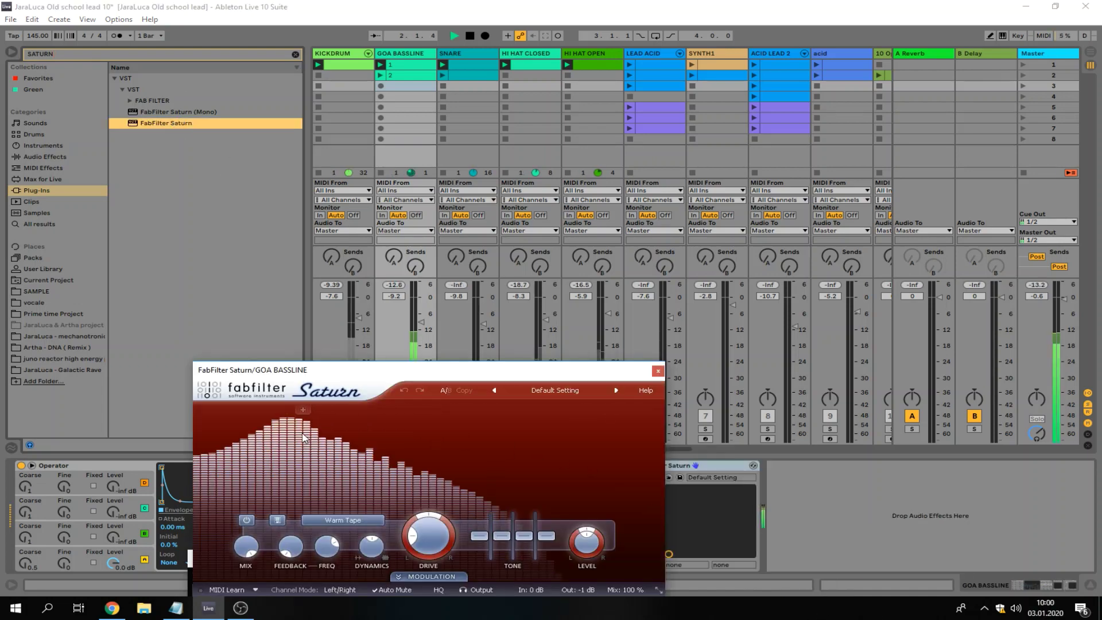
- Split Saturn into five bands with four crossovers, the first at about 63 Hz and the third at about 1693 Hz
double_click(271, 409)
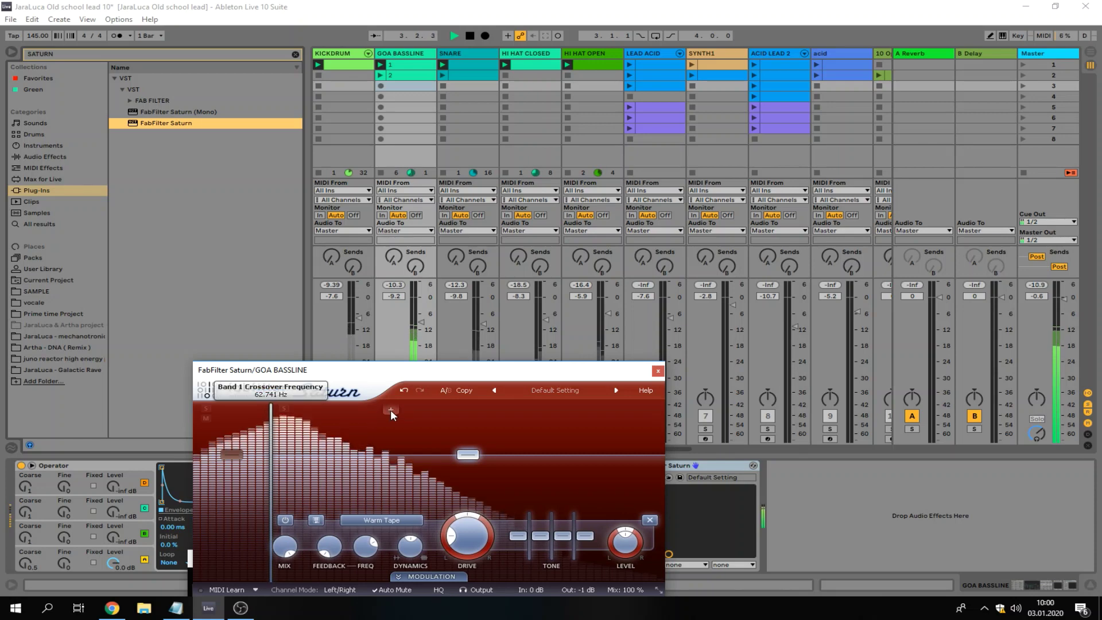
double_click(390, 409)
double_click(495, 410)
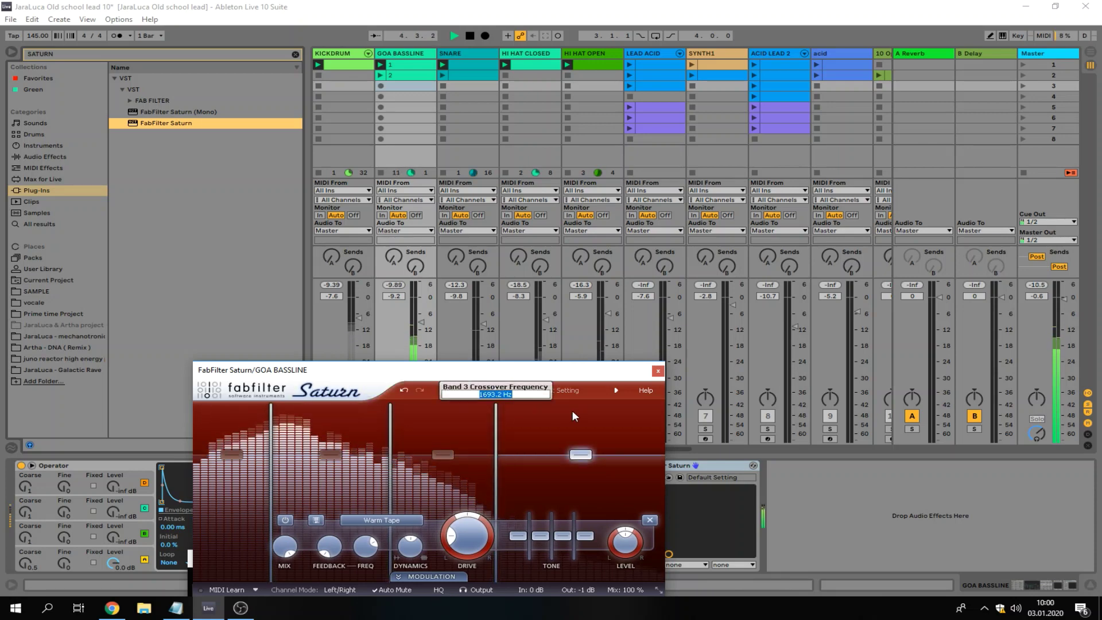
double_click(573, 410)
- Close the Saturn window, place Saturn between Operator and LFOTool in the device chain, and clear the LFOTool window away
left_click(657, 370)
left_click_drag(652, 465, 512, 476)
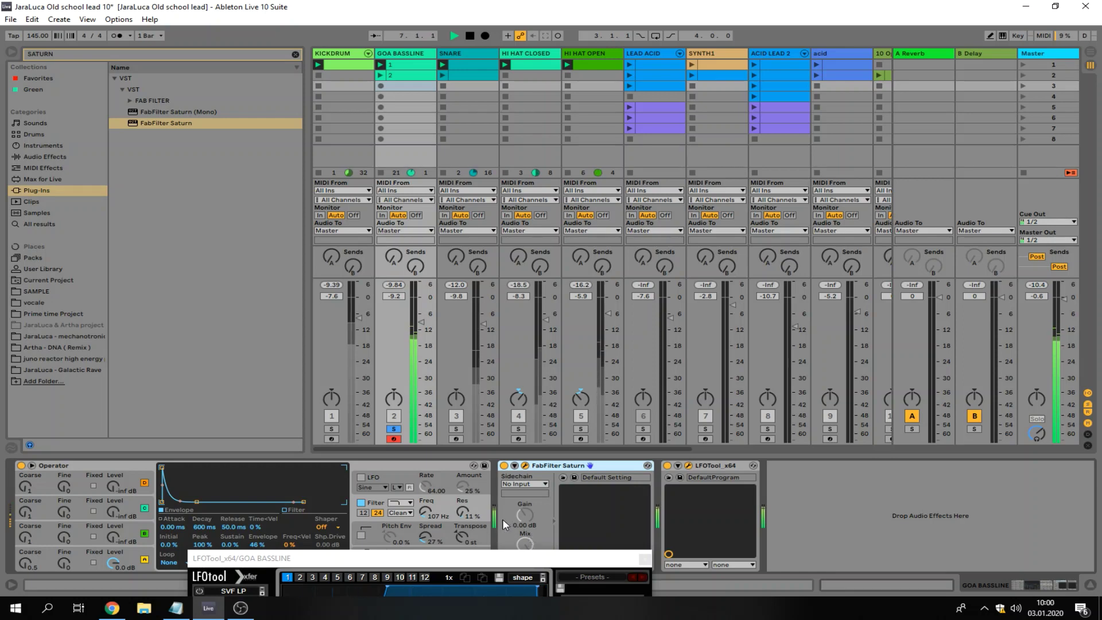
left_click_drag(430, 556, 376, 592)
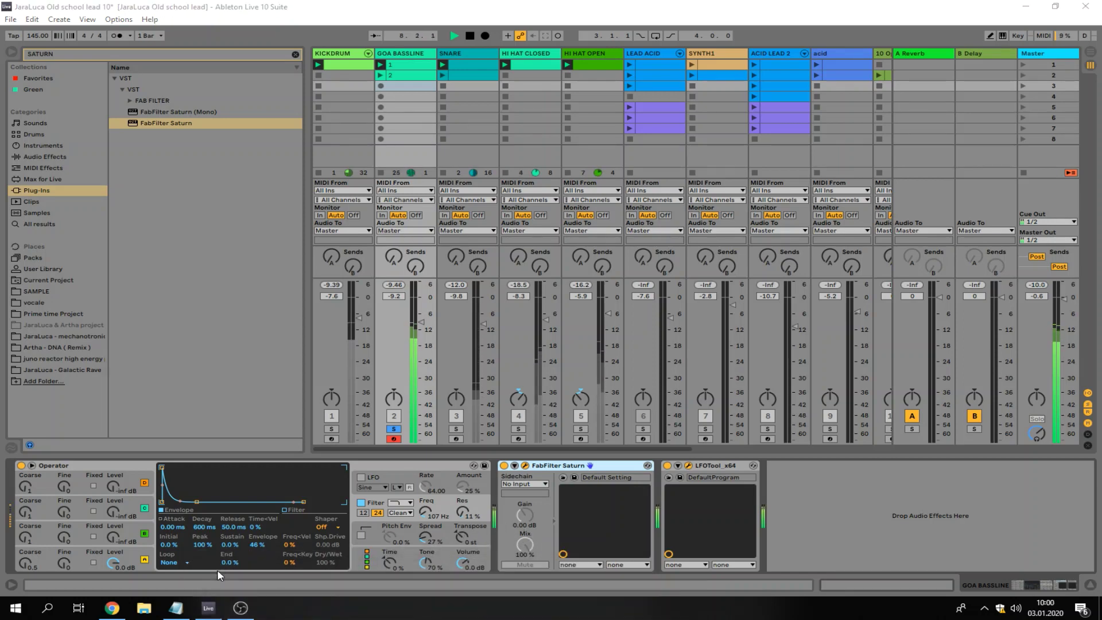
- Bypass FabFilter Saturn and switch Operator's filter to the 12 dB slope
left_click(504, 466)
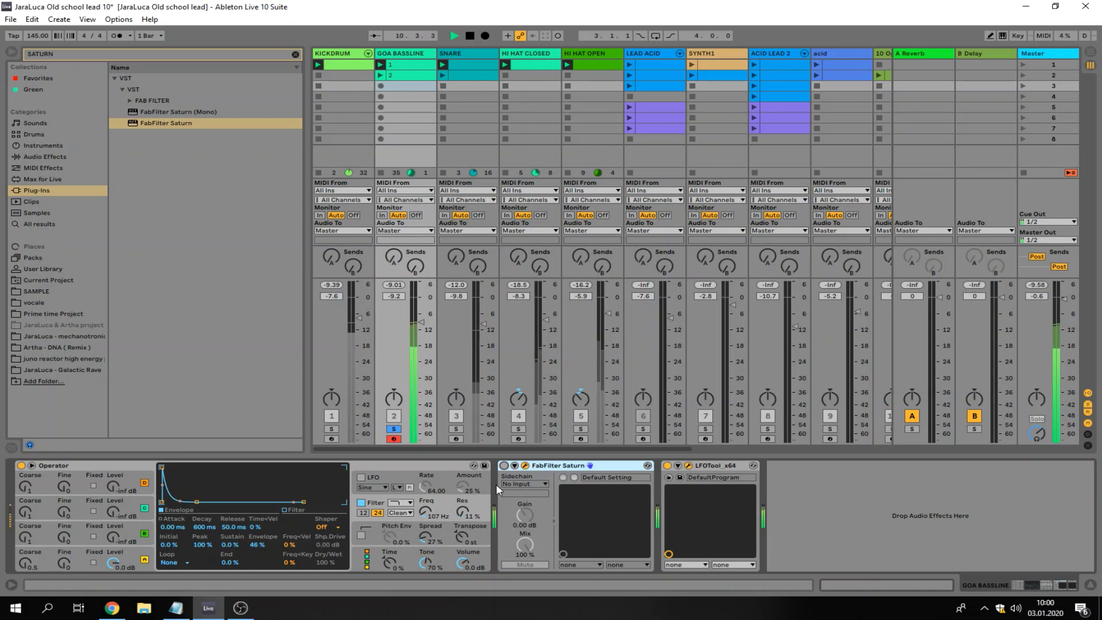
left_click(363, 513)
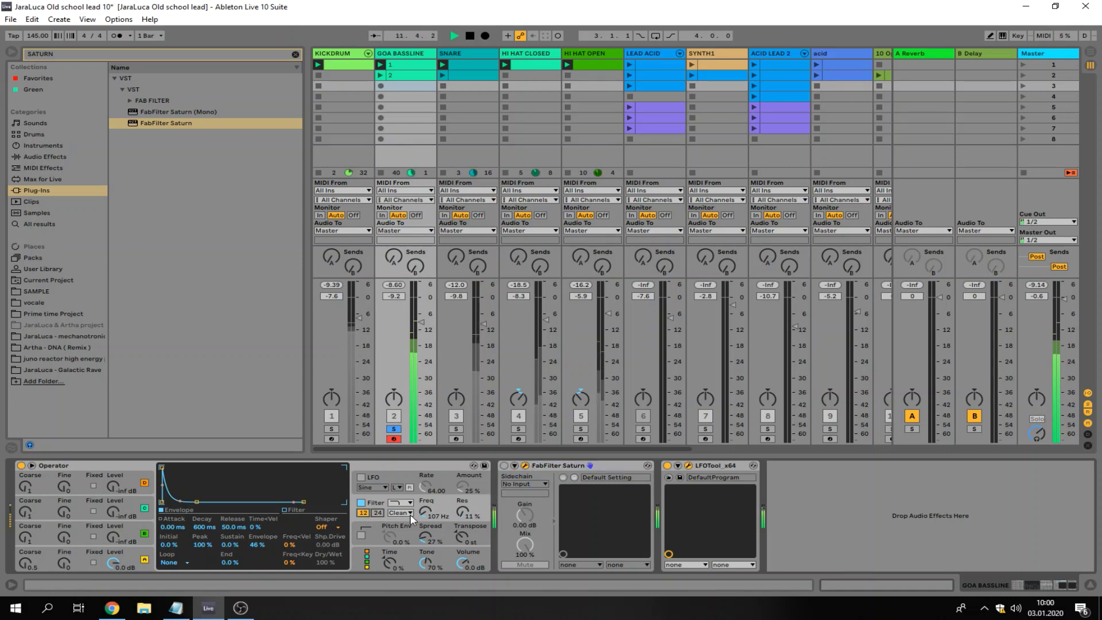
- Compare the bassline with LFOTool off and on, and move its curve's final peak slightly earlier so the end slopes down
left_click(667, 465)
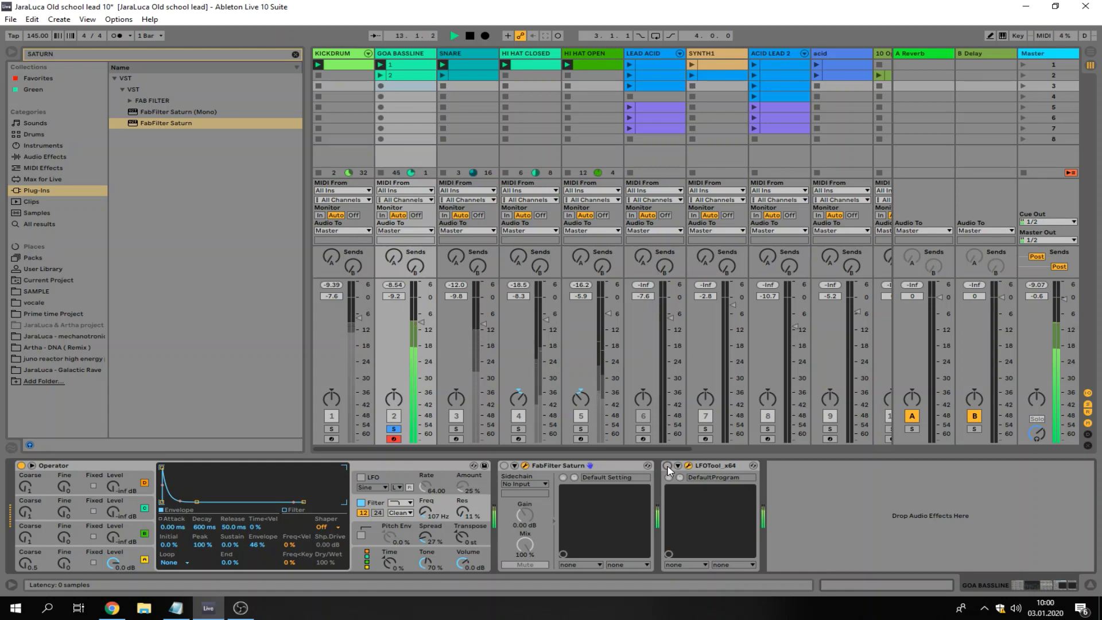
left_click(667, 466)
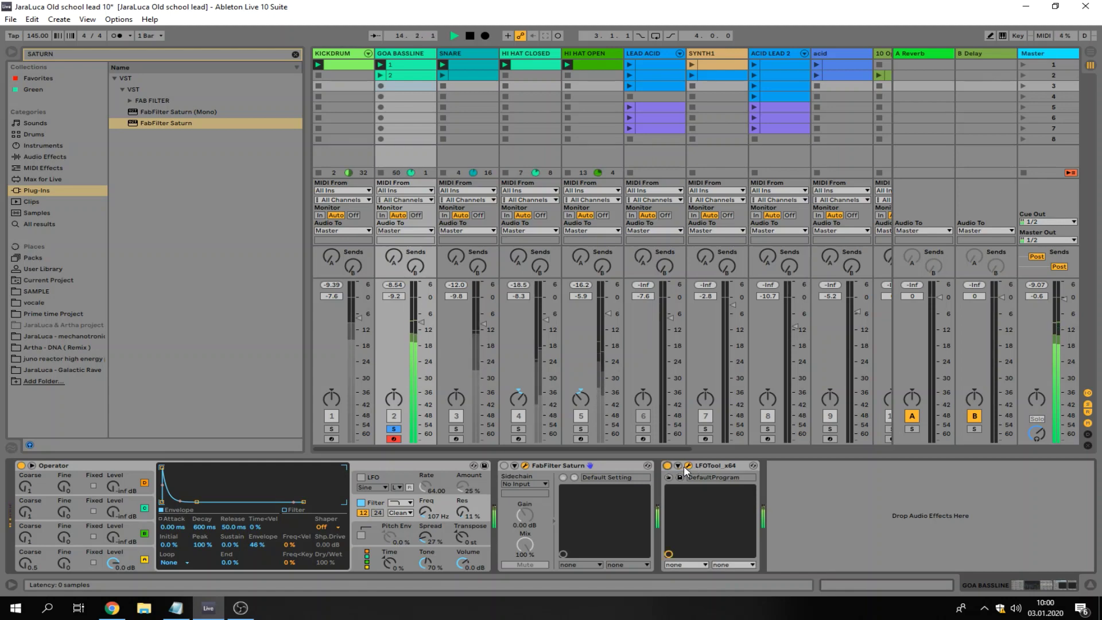
left_click(688, 465)
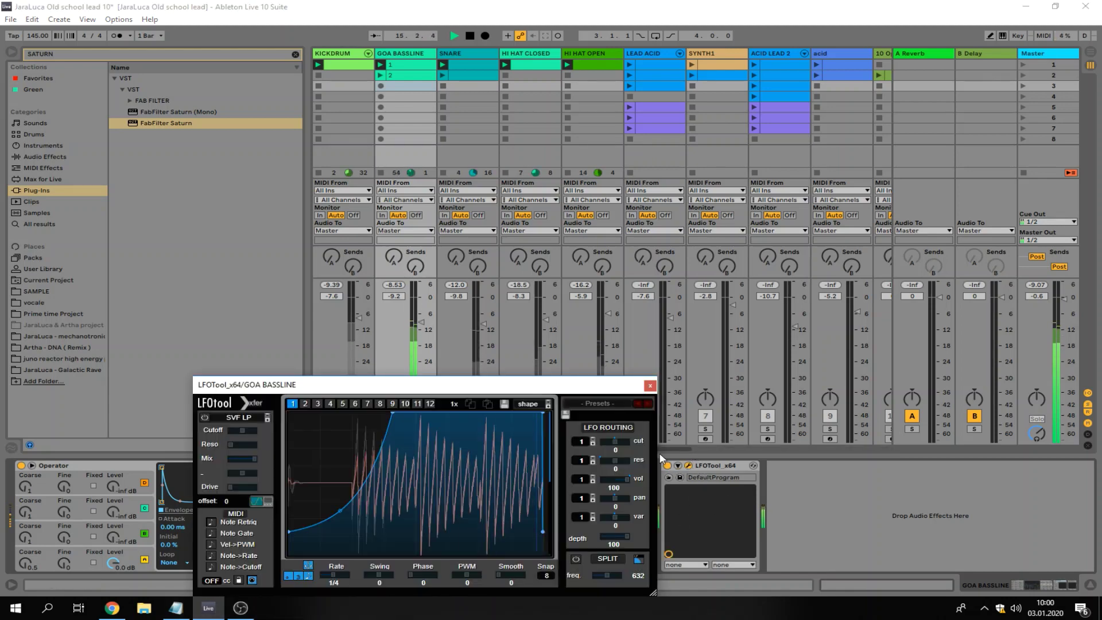
left_click_drag(559, 383, 559, 276)
left_click_drag(541, 412, 544, 436)
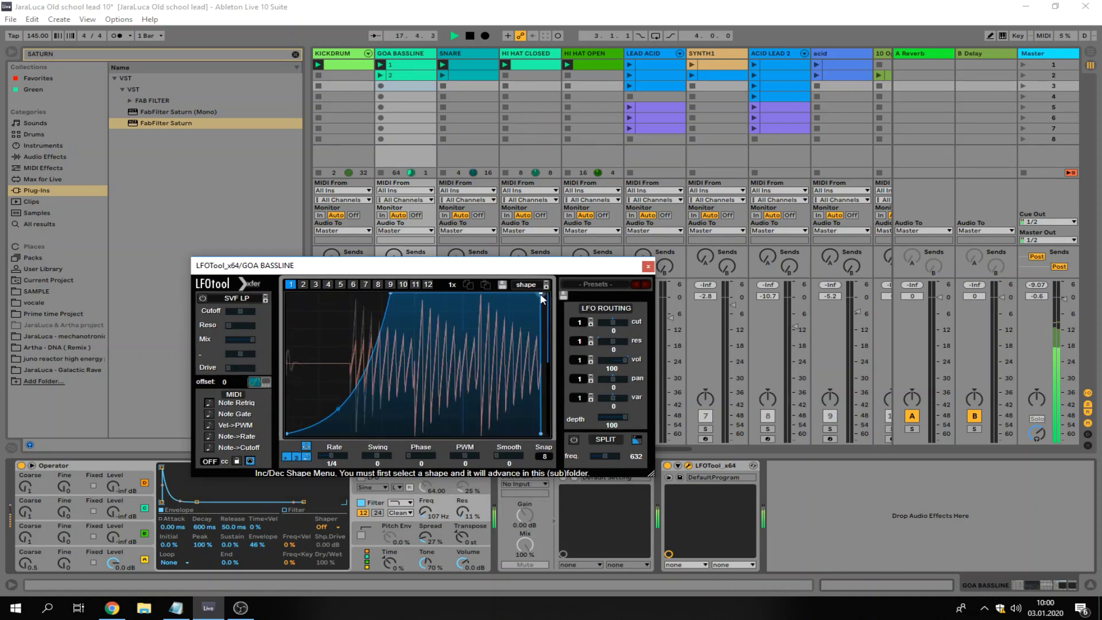
left_click_drag(540, 294, 536, 291)
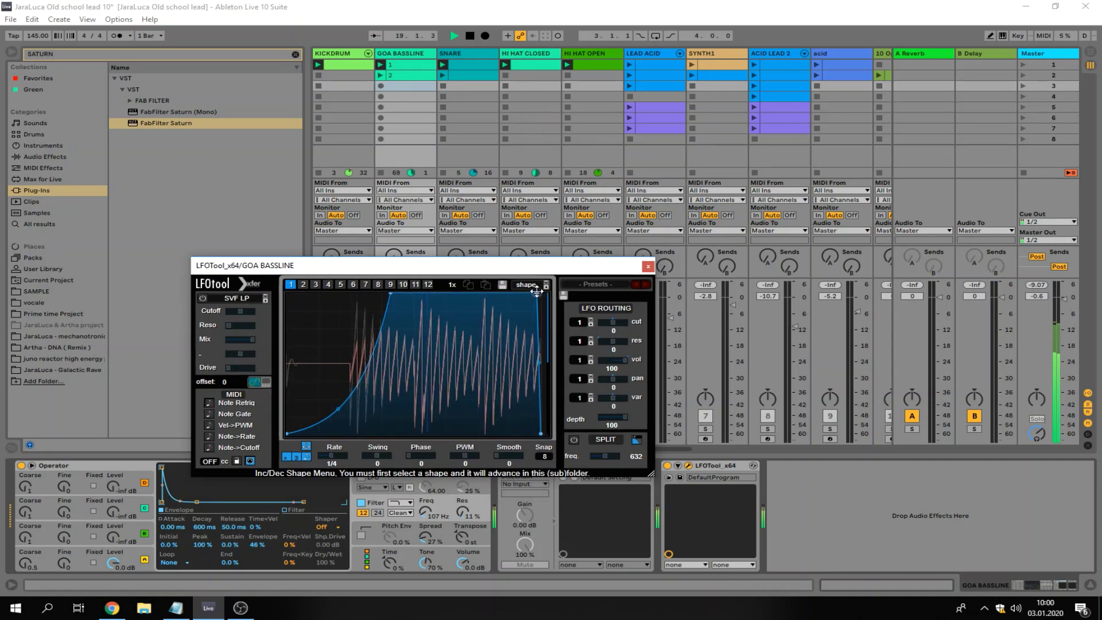
left_click_drag(650, 474, 823, 552)
left_click_drag(669, 263, 618, 158)
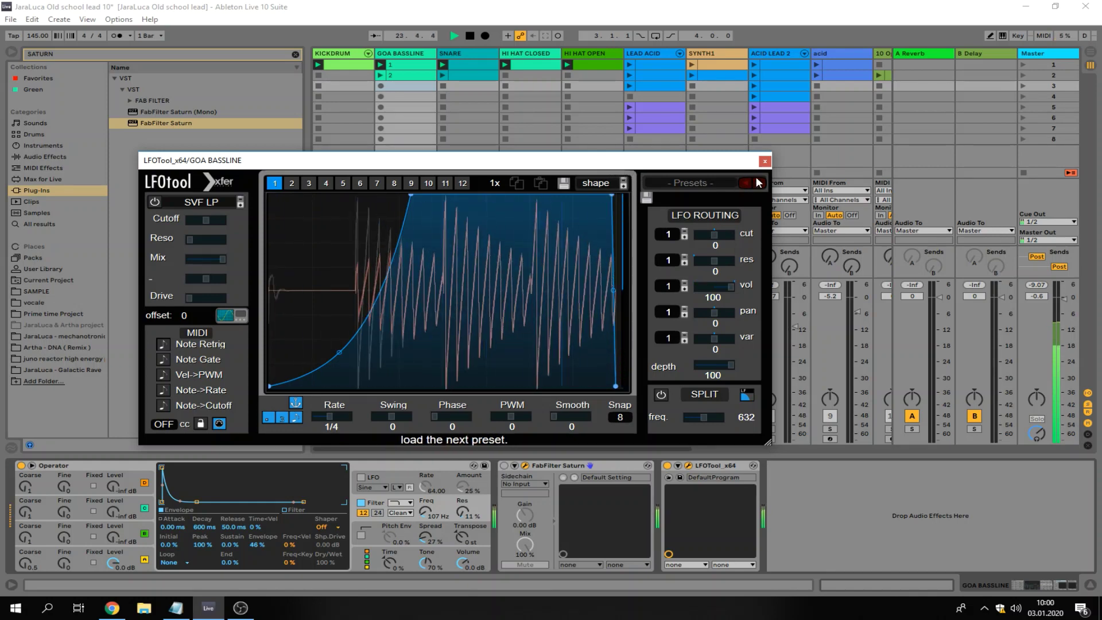
left_click(765, 161)
- Re-enable FabFilter Saturn, restart playback, and move Saturn's first band crossover to a higher frequency
key("space")
left_click(505, 465)
key("space")
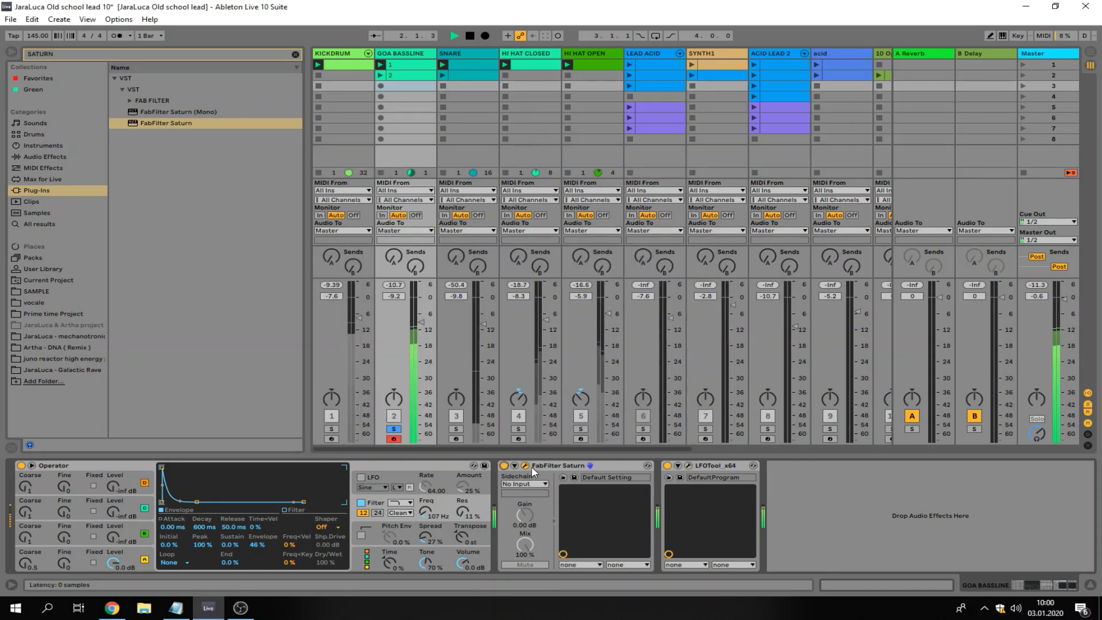
left_click(523, 466)
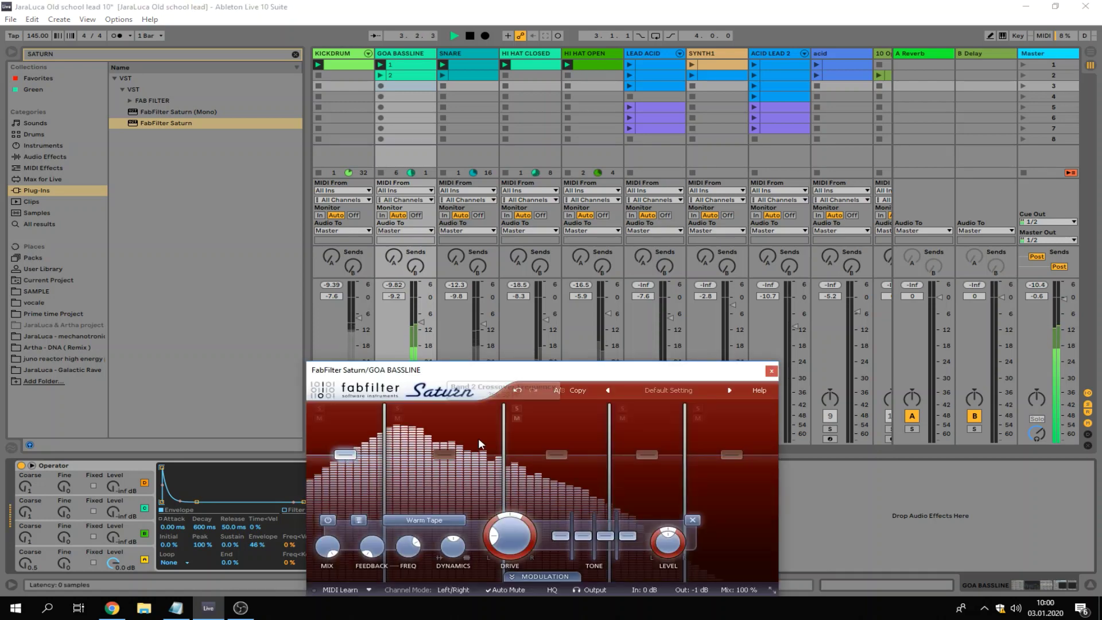
left_click_drag(367, 480, 394, 479)
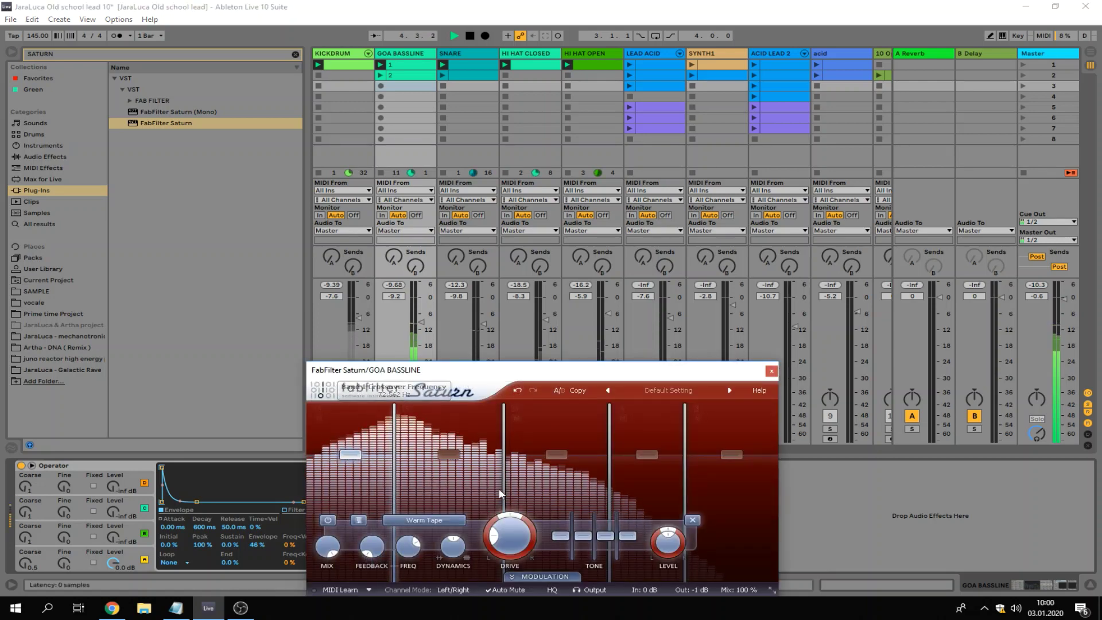
- Move Saturn's second, third and fourth band crossovers to lower frequencies, with the third at about 1132 Hz, and close its window
left_click_drag(503, 460, 488, 459)
left_click_drag(609, 493, 582, 491)
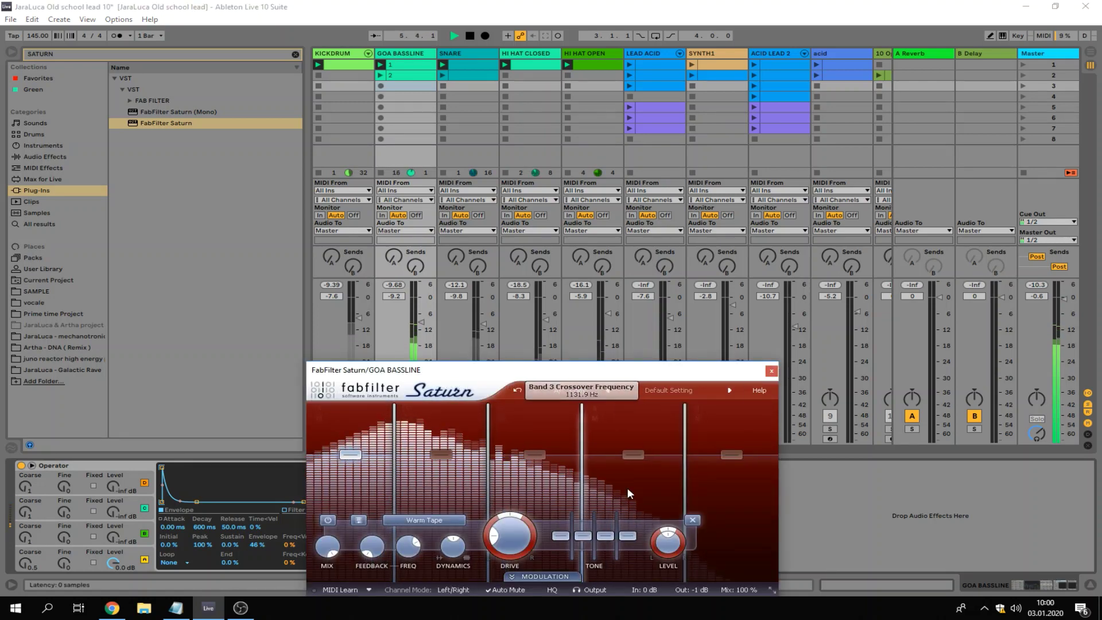
left_click_drag(684, 491, 672, 491)
left_click(771, 371)
- Unsolo the GOA BASSLINE track, restart playback with the full mix, and raise its volume to -8.5 dB
key("space")
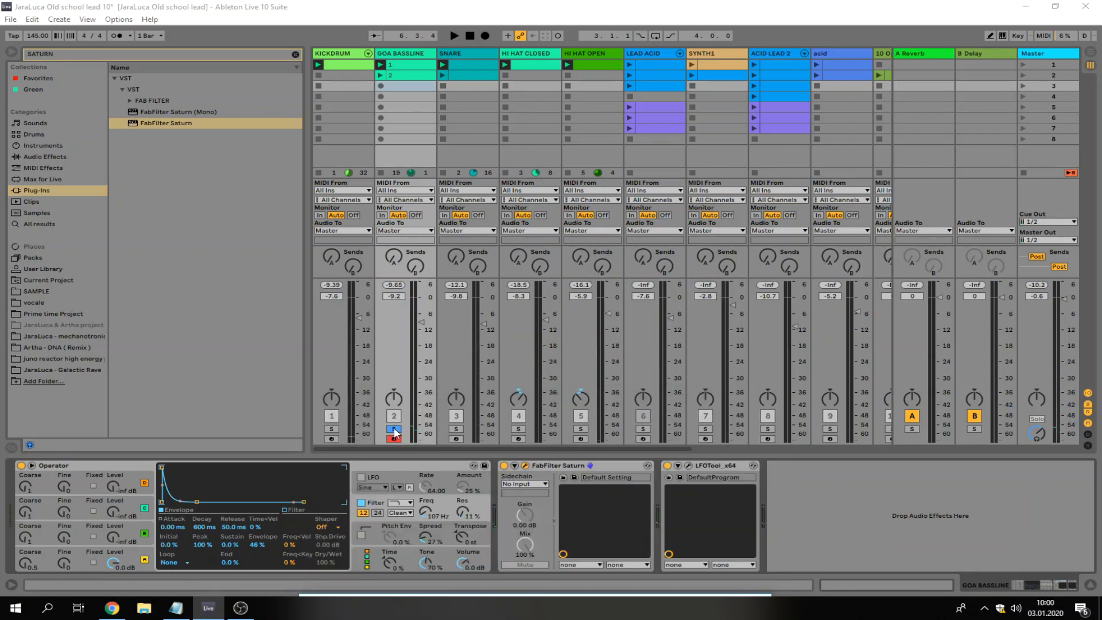
left_click(394, 429)
key("space")
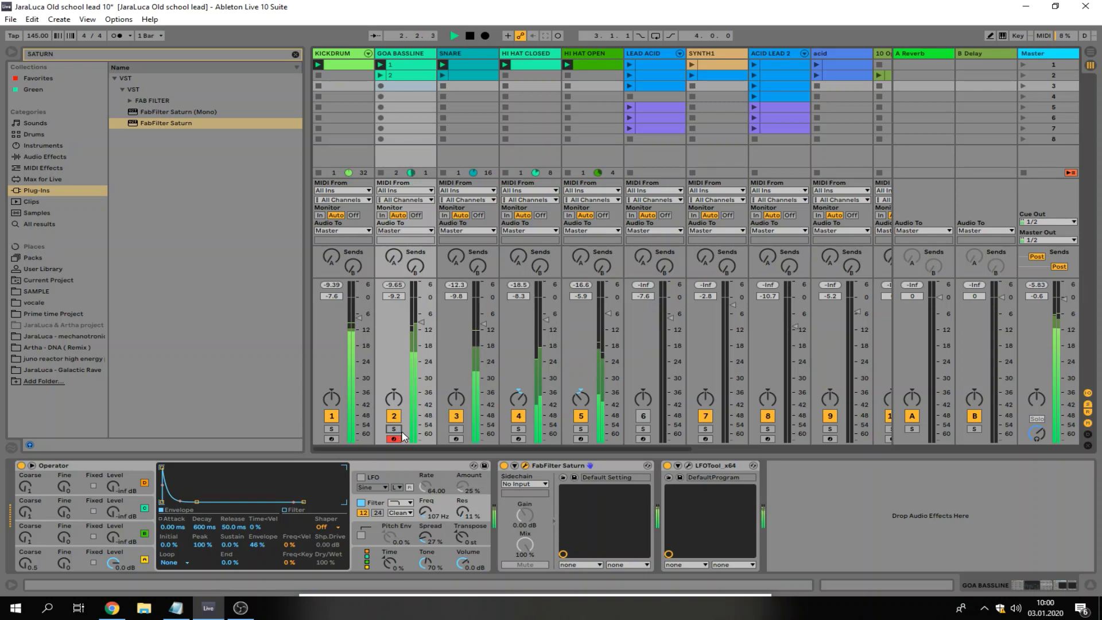
left_click_drag(421, 322, 421, 320)
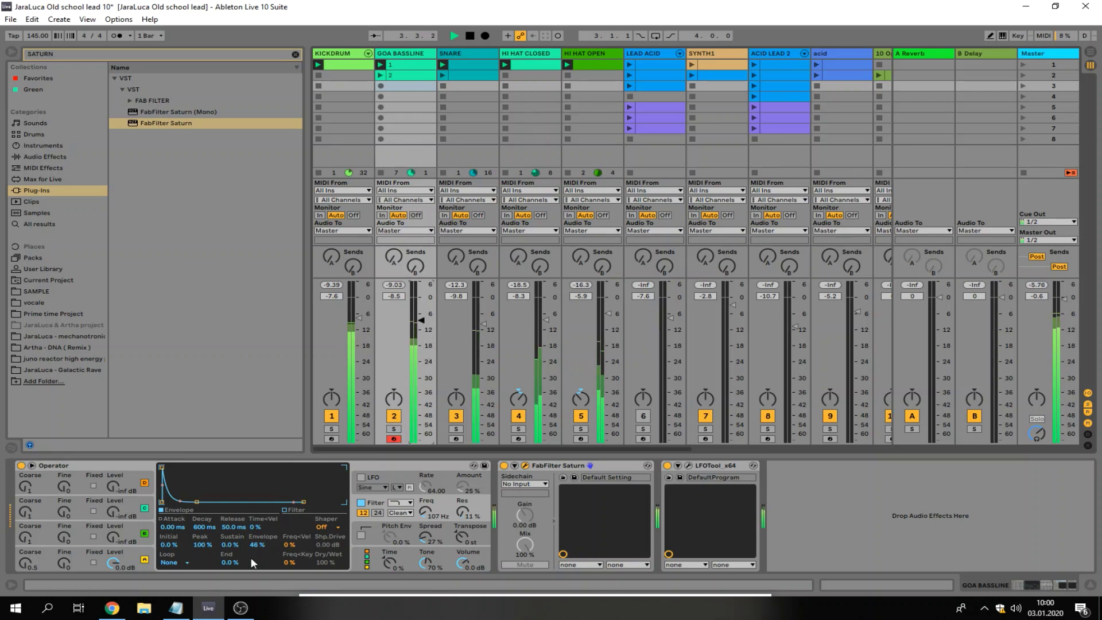
- Set Operator's Transpose to -12 st and restart playback to hear the lowered bassline
left_click(459, 535)
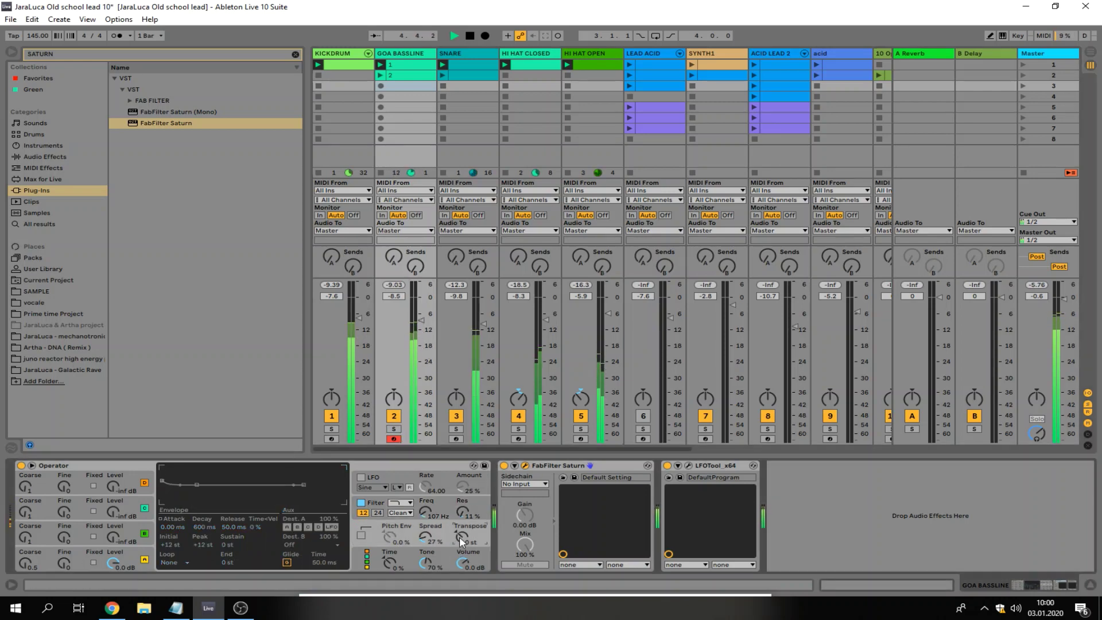
key("space")
left_click_drag(459, 535, 459, 551)
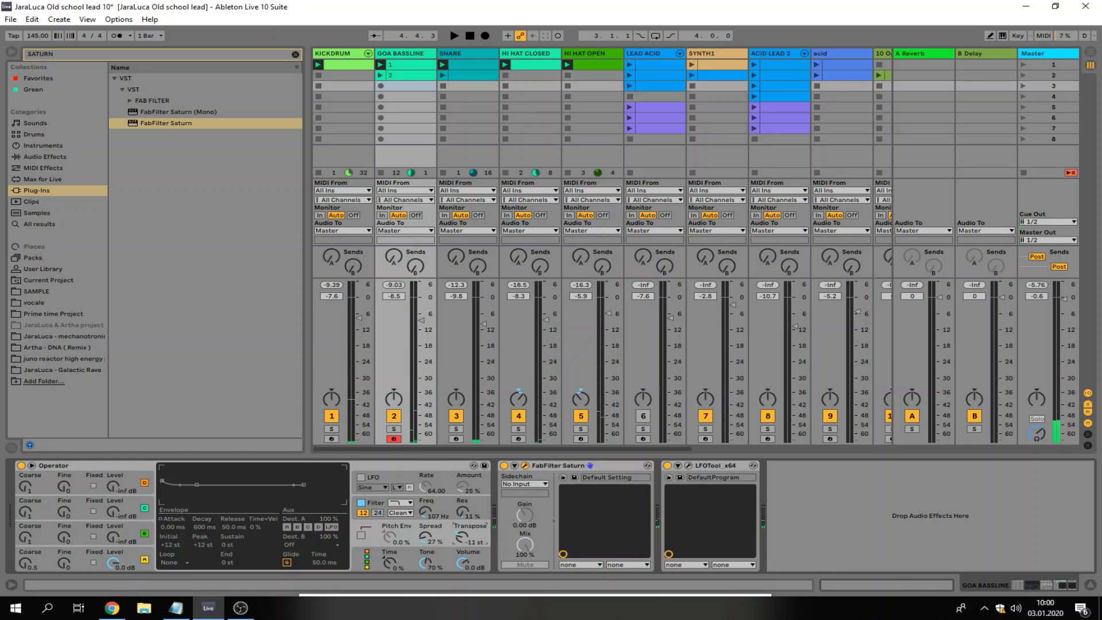
key("space")
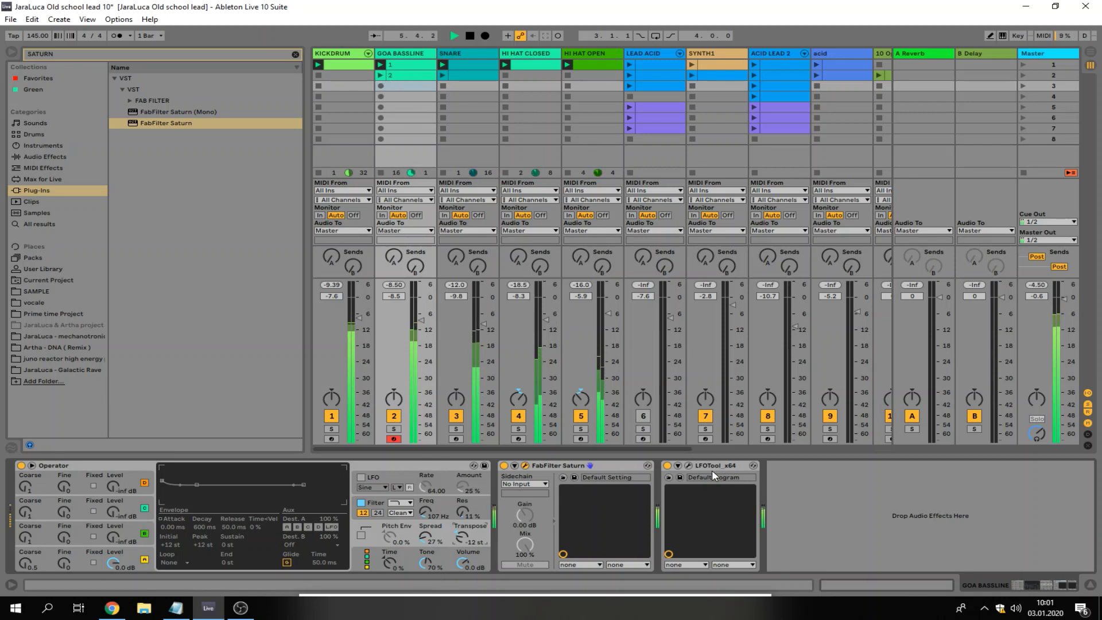
- Check the bassline's spectrum and band split in the FabFilter Saturn window, and close it again
key("ctrl+f")
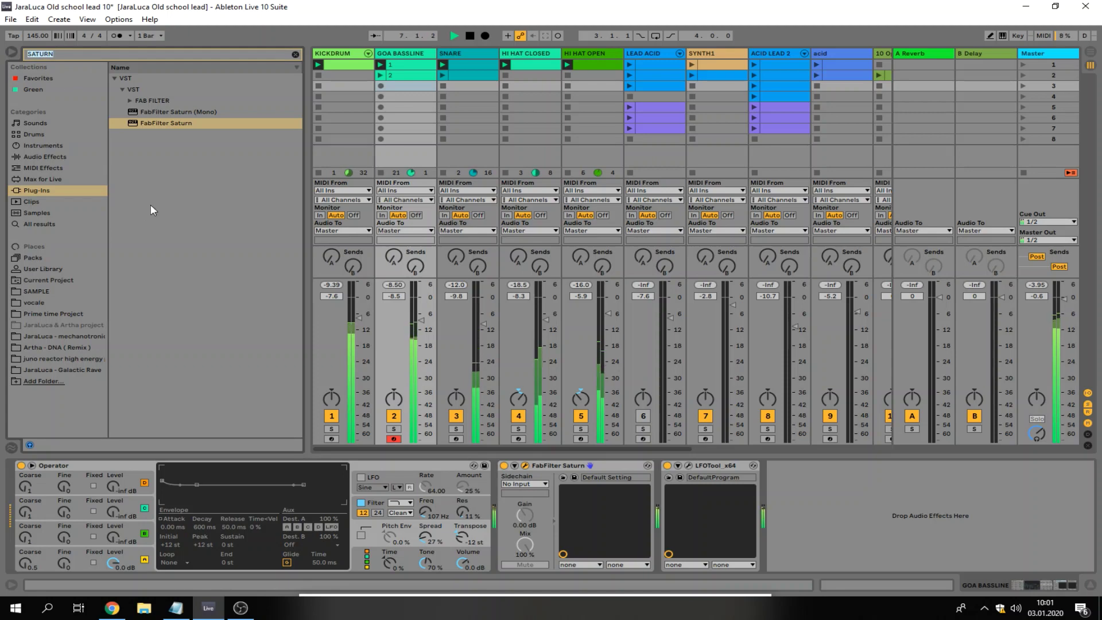
left_click(526, 465)
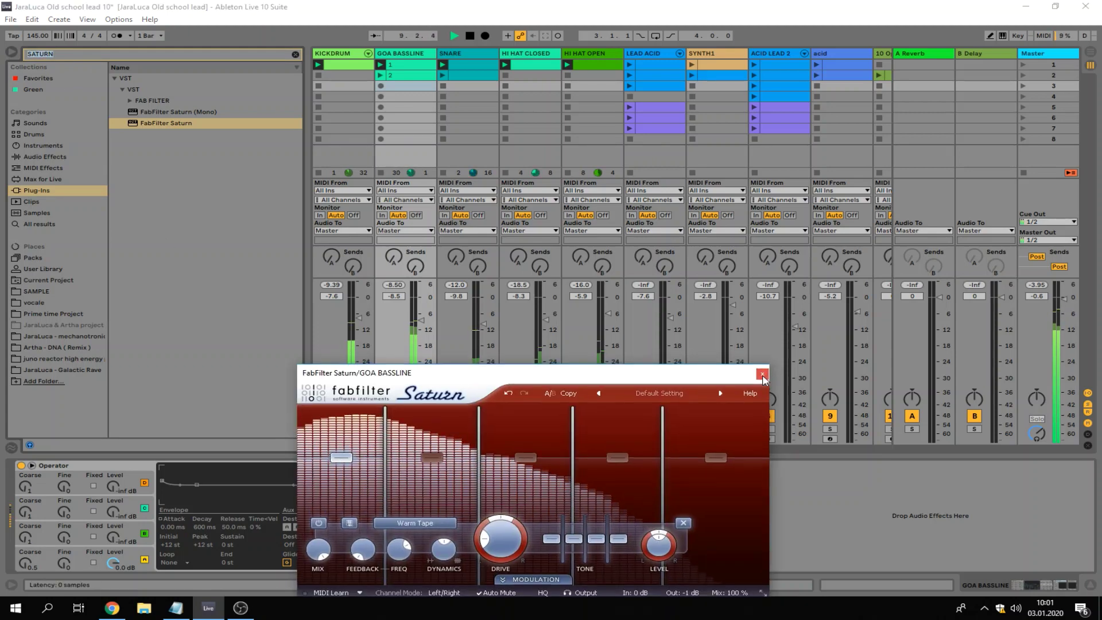
left_click(763, 371)
- Duplicate the one-beat D#2 pattern three times in GOA BASSLINE clip 2 and extend the clip's loop to one full bar
double_click(379, 76)
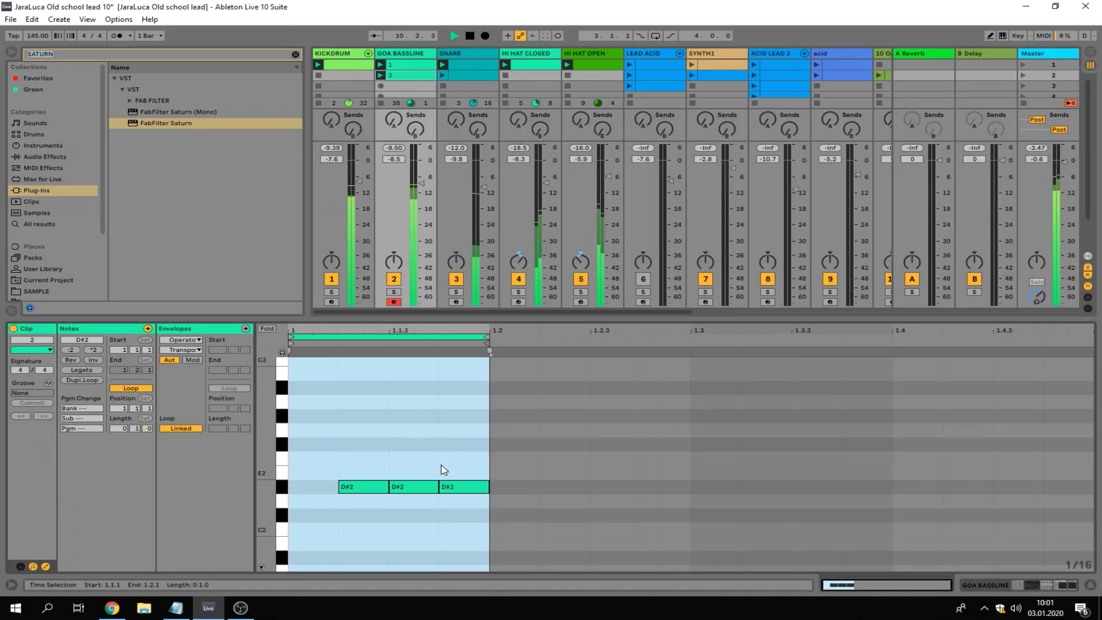
key("ctrl+d")
key("ctrl+d")
key("ctrl+d")
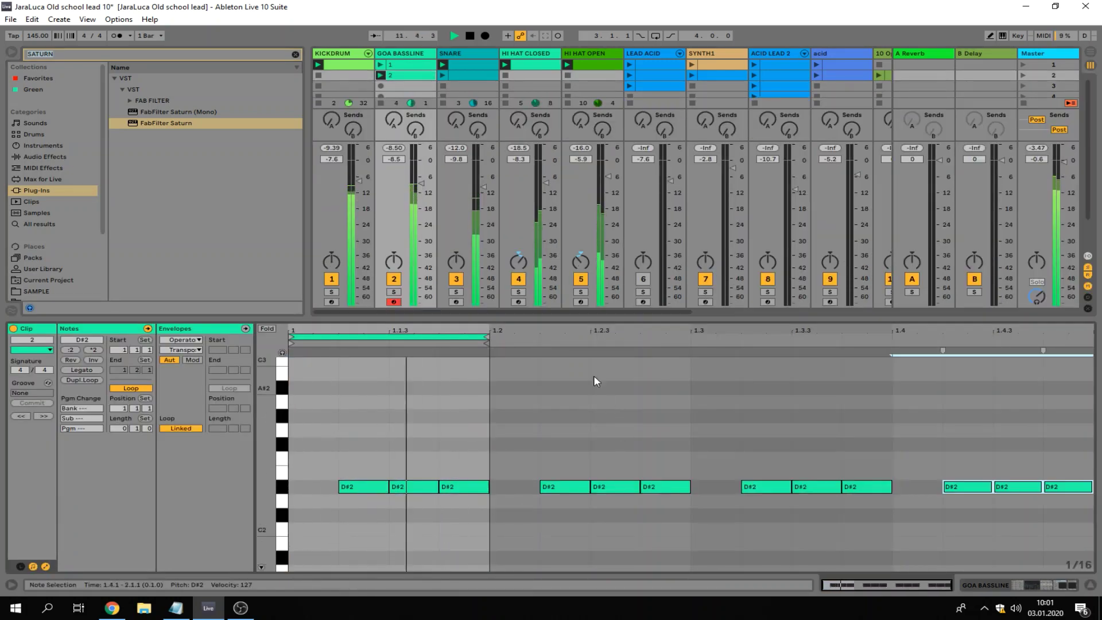
left_click_drag(486, 338, 1093, 368)
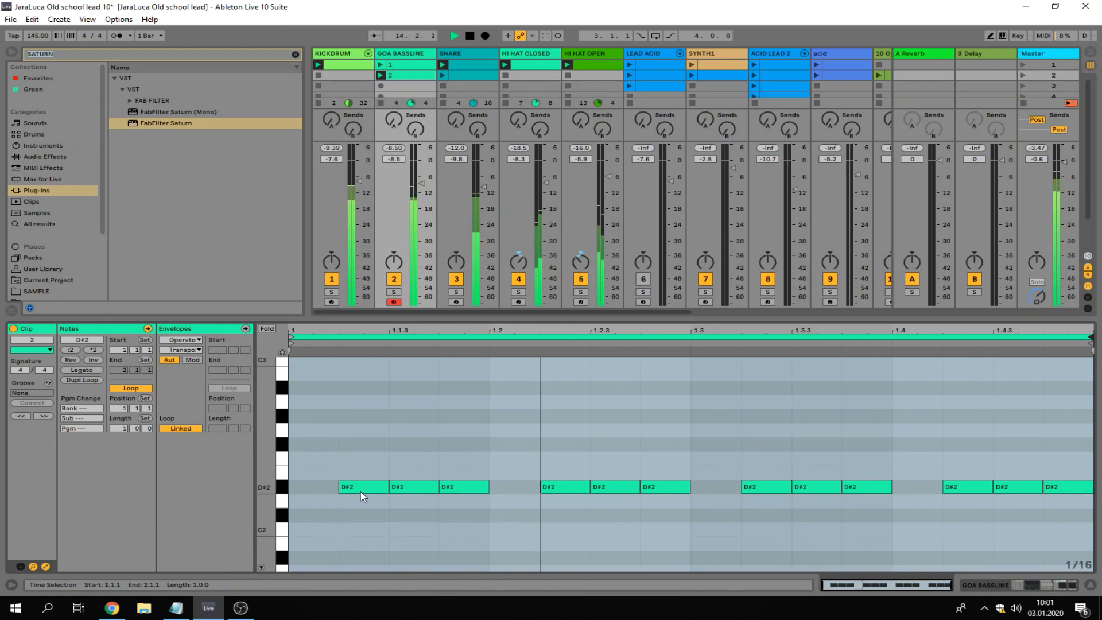
- Raise the middle bass notes of beats 1, 3 and 4 to D#3, E3 and C#3 respectively, and audition the pattern
left_click(425, 485)
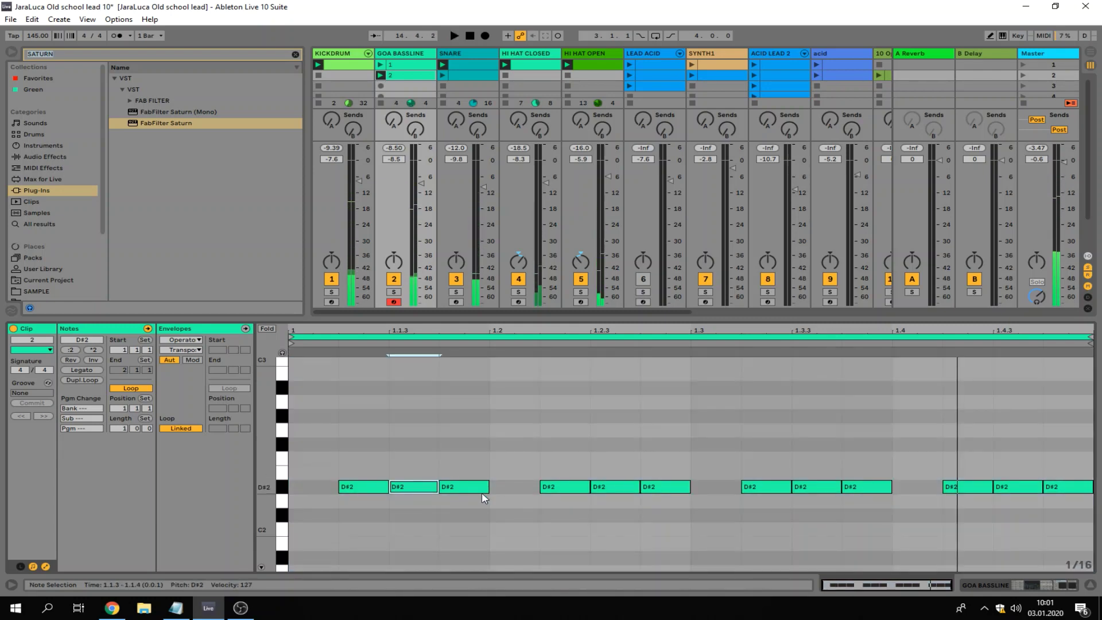
key("shift+Up")
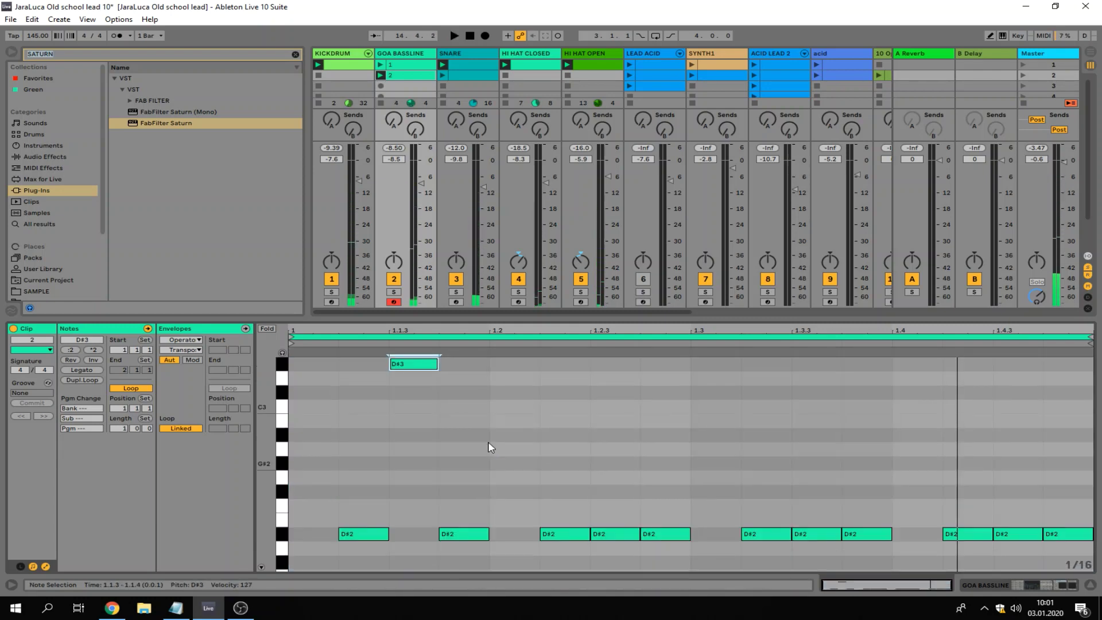
left_click(818, 534)
key("shift+Up")
key("Up")
key("space")
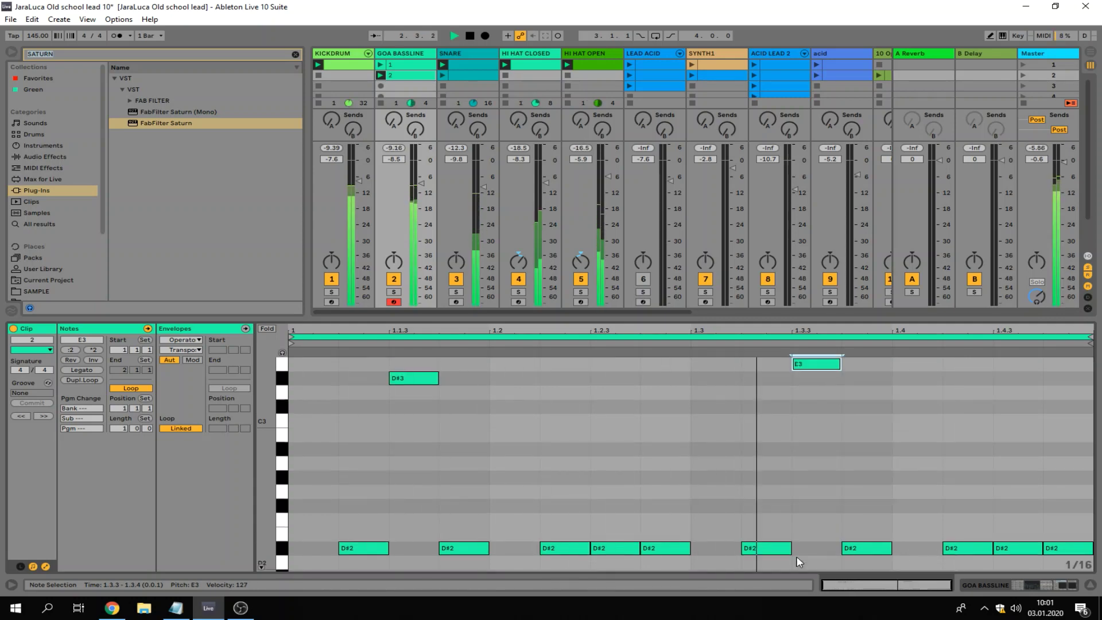
left_click(1027, 546)
key("shift+Up")
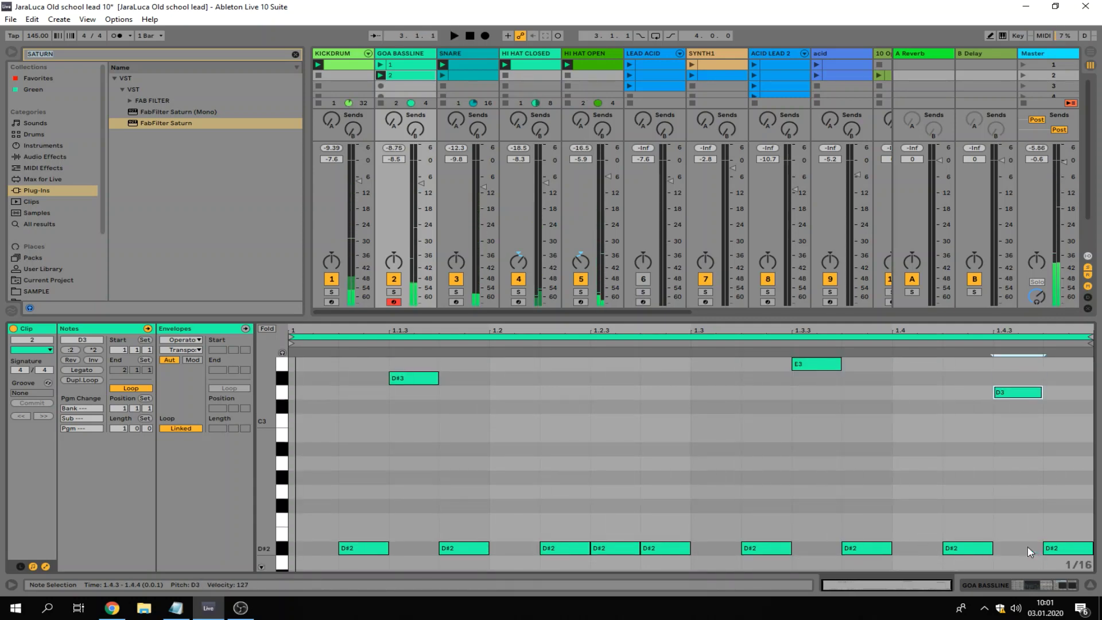
key("Down")
key("Down")
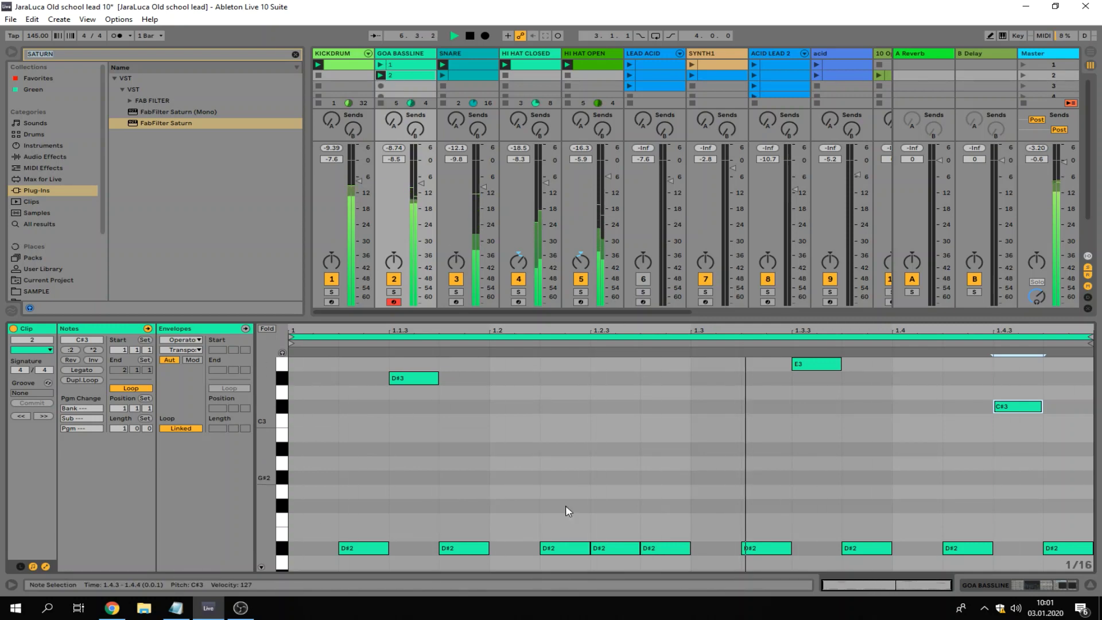
- Stop playback and lower the three raised notes of beats 1, 3 and 4 by one octave
key("space")
left_click_drag(365, 455, 1014, 340)
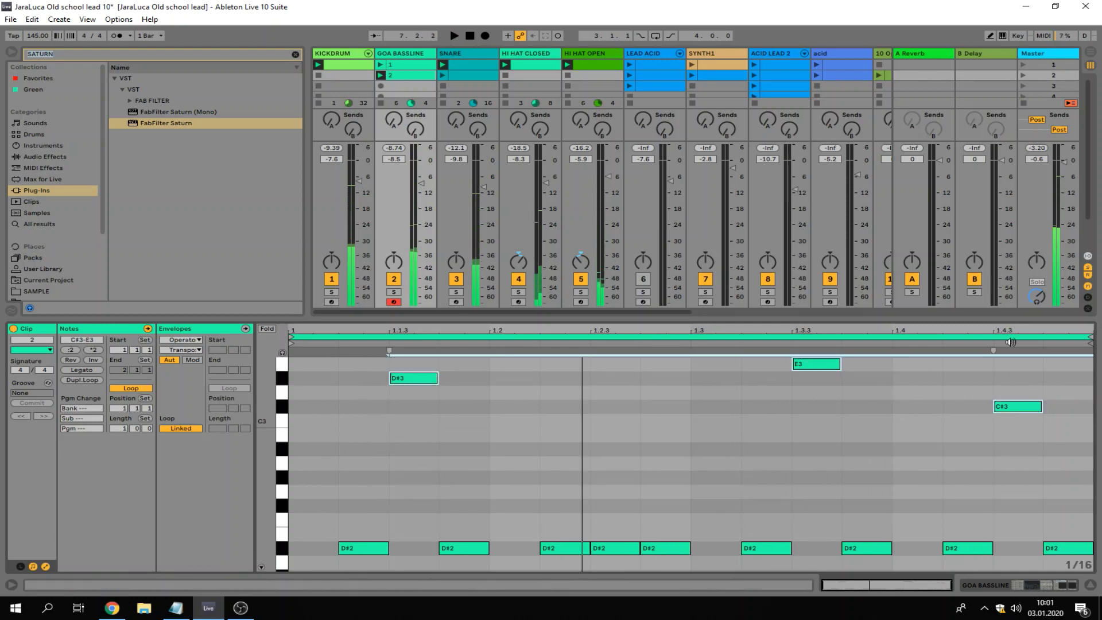
key("shift+Down")
left_click(773, 380)
- Set beat 1's middle note to E2, restart playback, and move beat 4's middle note up to A2
left_click(432, 541)
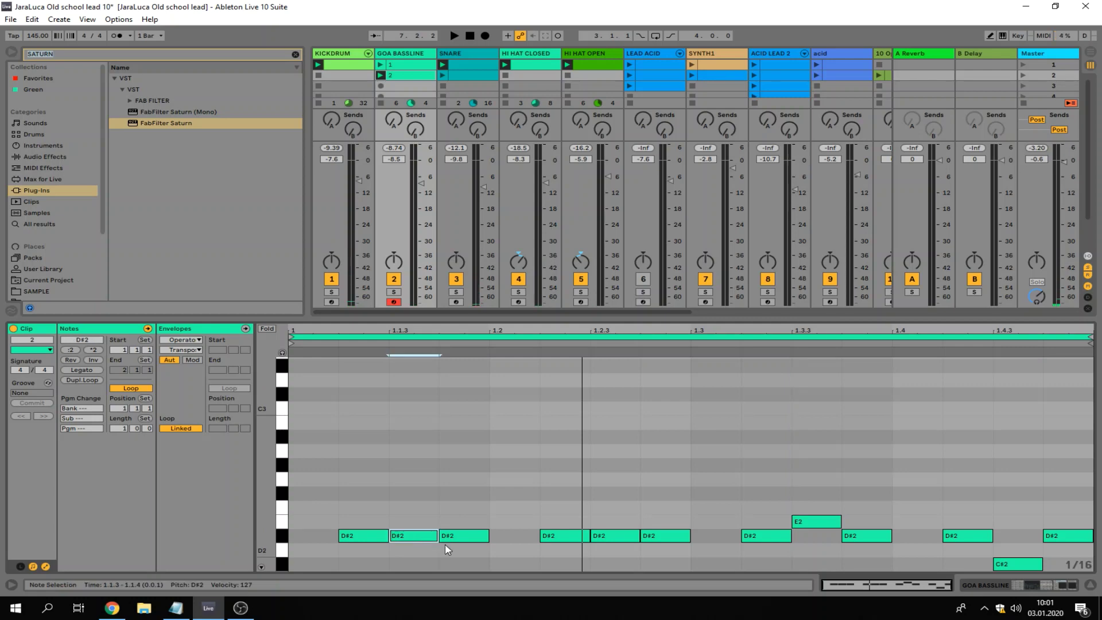
key("Up")
key("space")
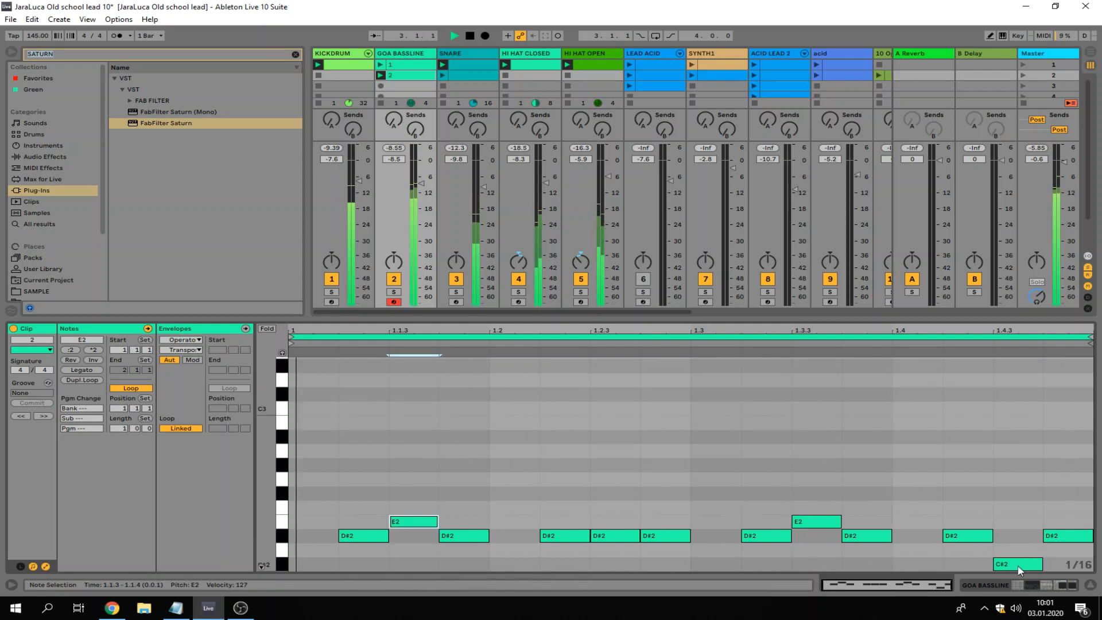
left_click_drag(1027, 567, 1032, 464)
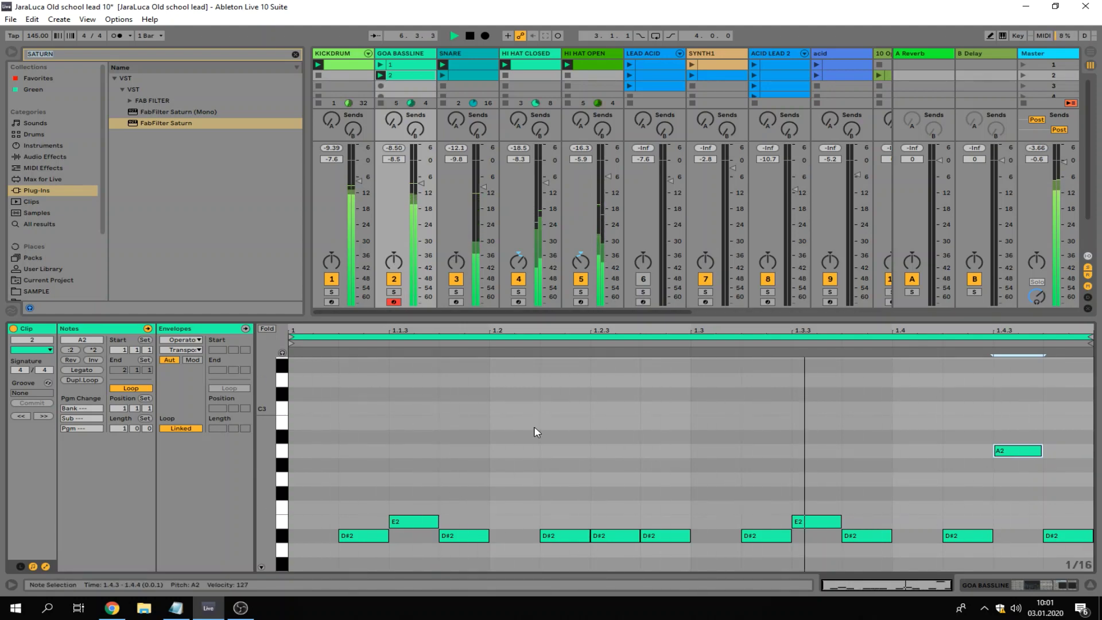
- Transpose all notes in the bassline clip up one octave and lower beat 4's middle note to F#3
key("ctrl+a")
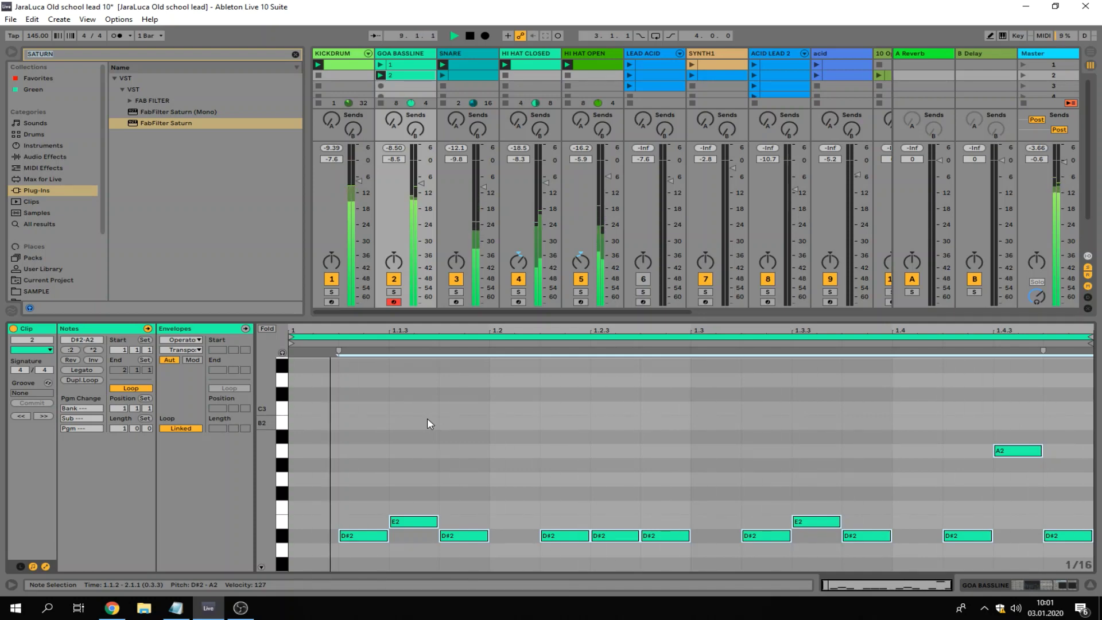
key("shift+Up")
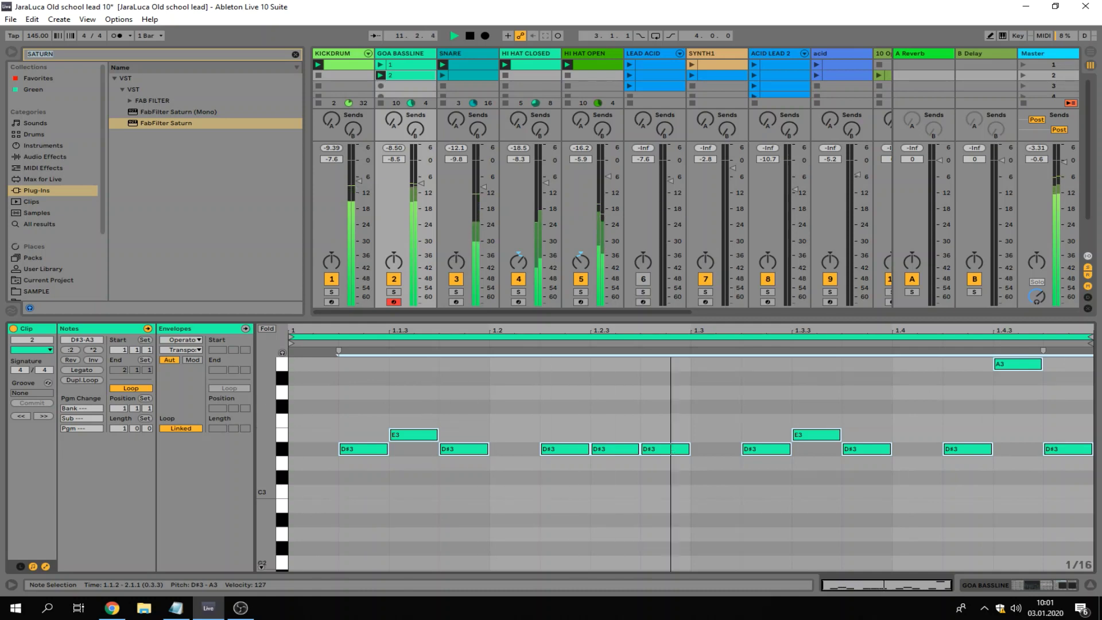
left_click_drag(1019, 366, 1026, 409)
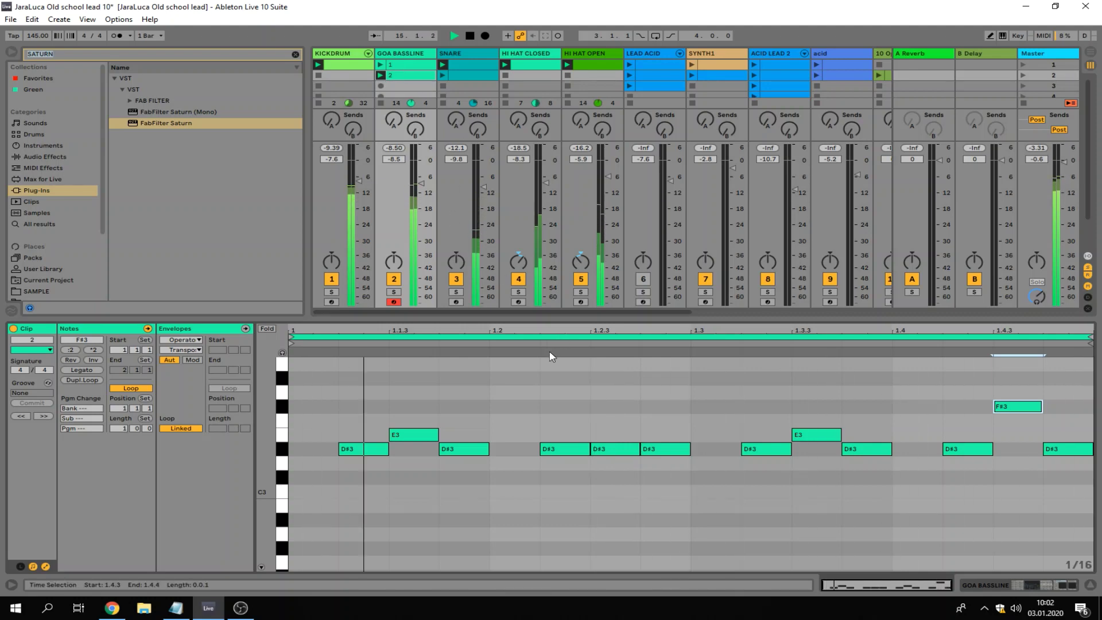
- Enlarge the mixer view, then set the SNARE volume to -9.4 dB and the HI HAT CLOSED volume to -6.0 dB
left_click_drag(567, 310, 504, 355)
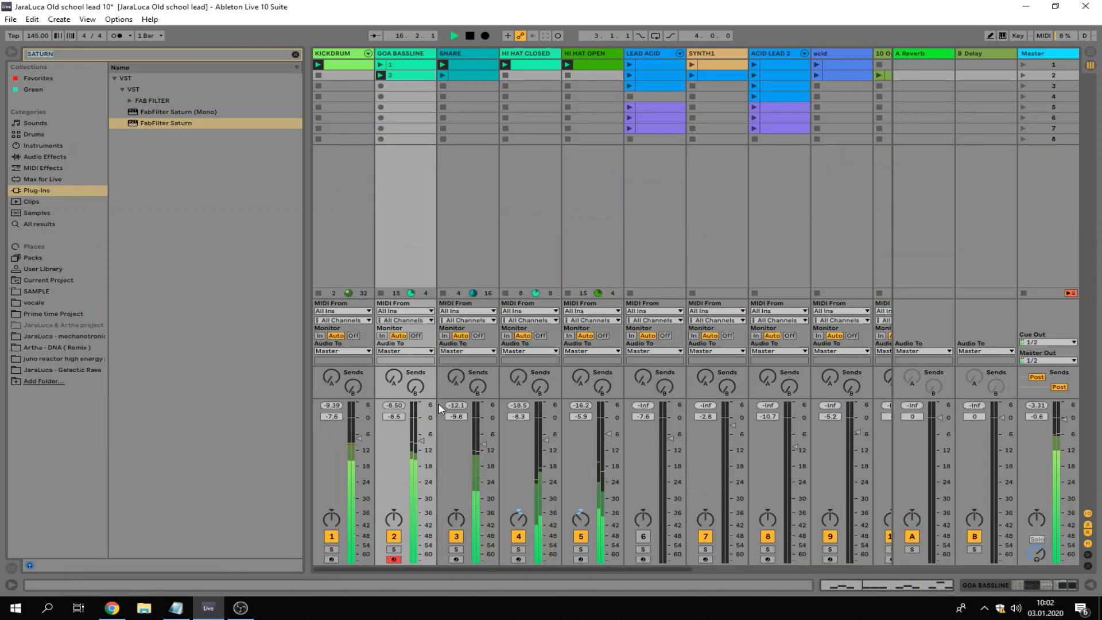
left_click_drag(483, 446, 495, 430)
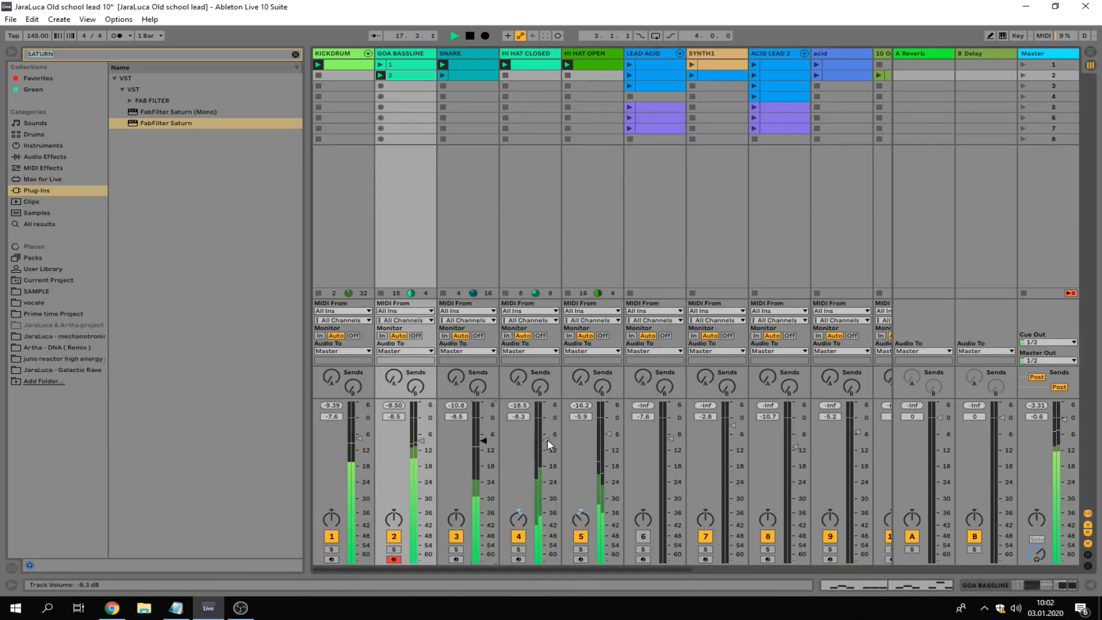
left_click(465, 54)
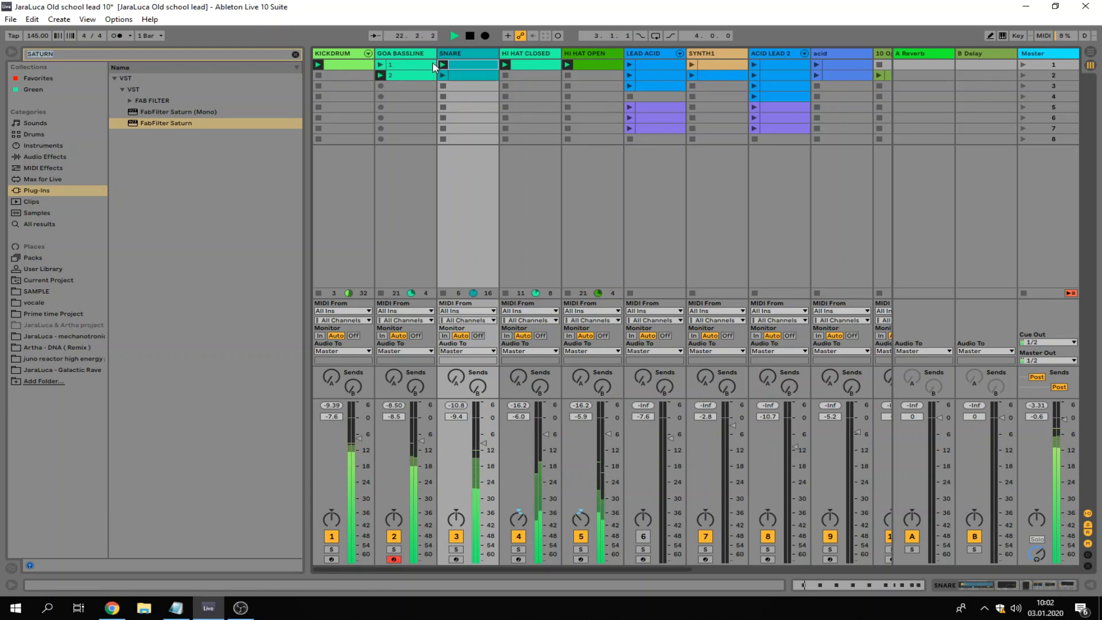
- Search the plug-ins for FAB and add FabFilter Pro-Q 2 to the end of the GOA BASSLINE device chain
double_click(403, 53)
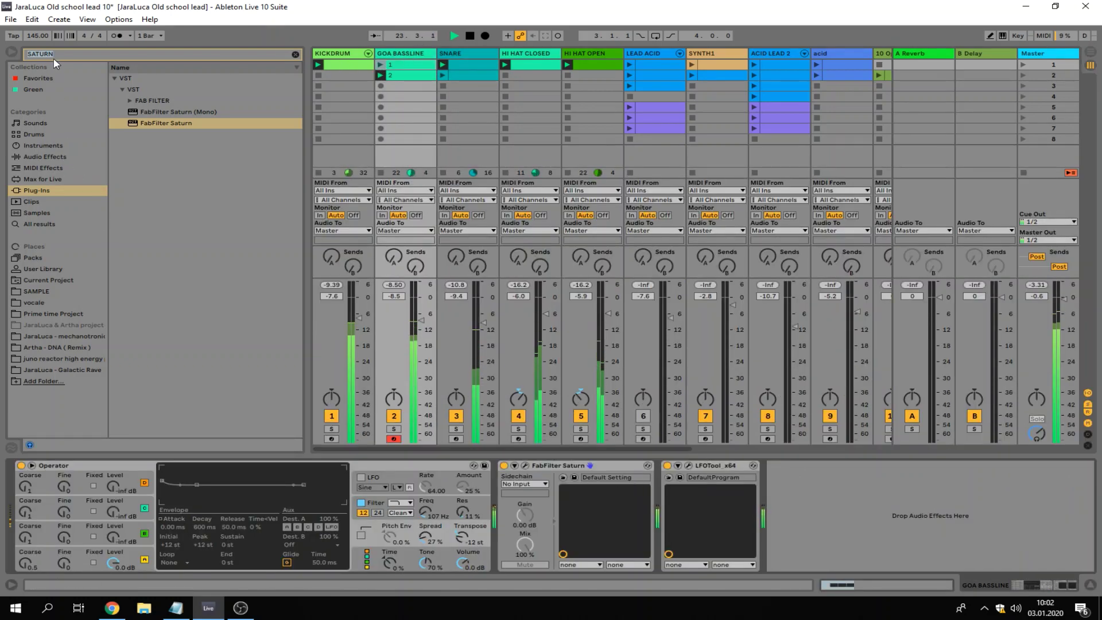
type("FAB")
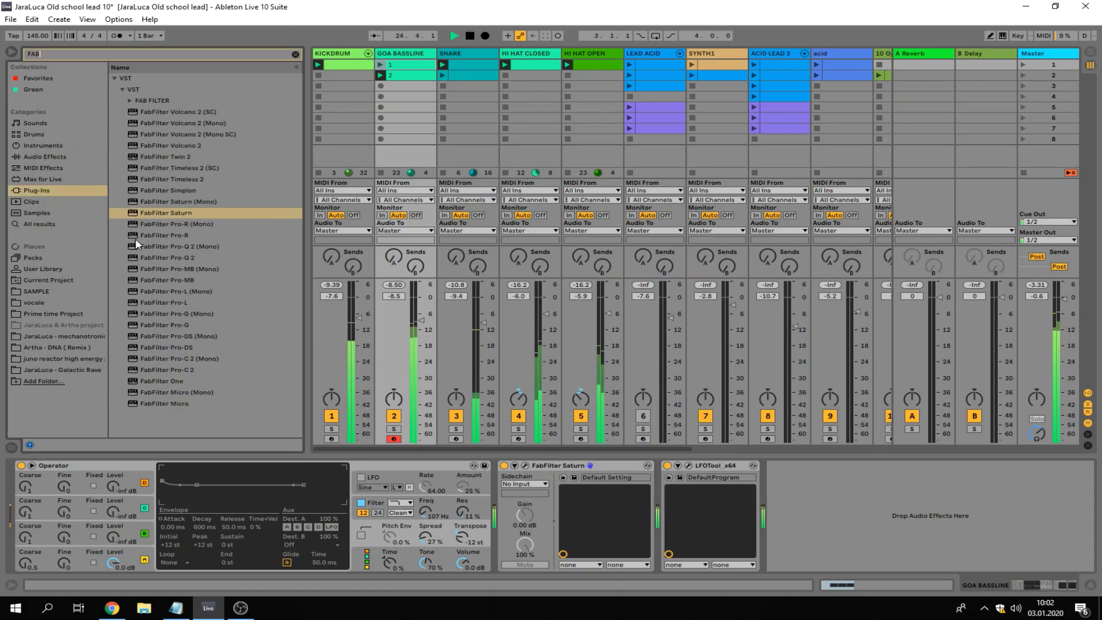
double_click(194, 258)
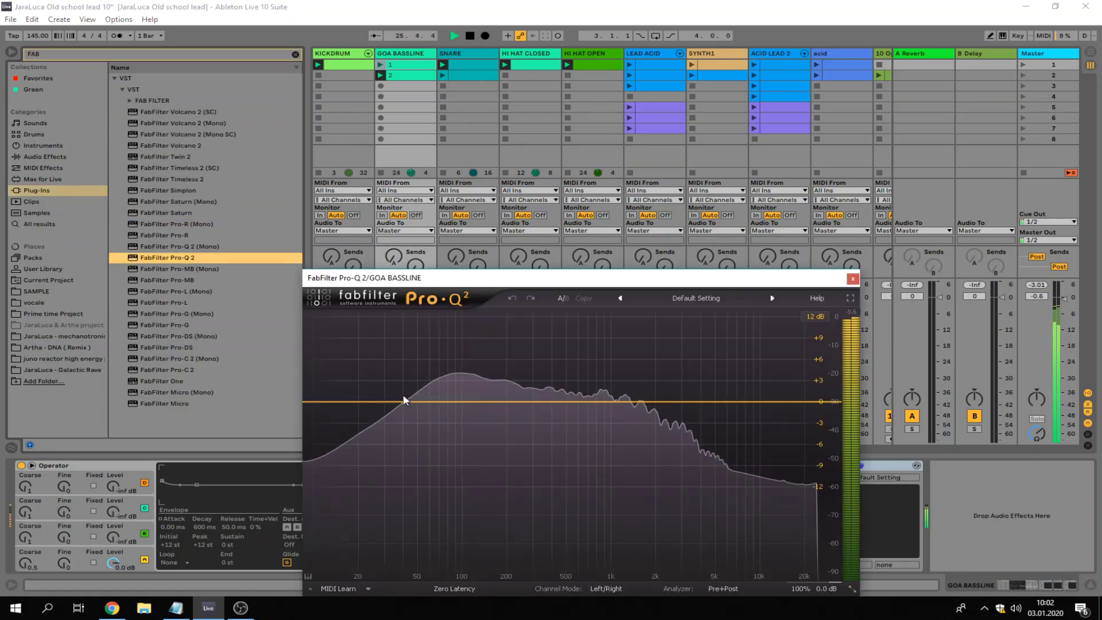
- Add a 48 dB/oct low cut at about 43 Hz in Pro-Q 2 and close its window
left_click_drag(344, 403, 331, 402)
right_click(332, 401)
mouse_move(368, 423)
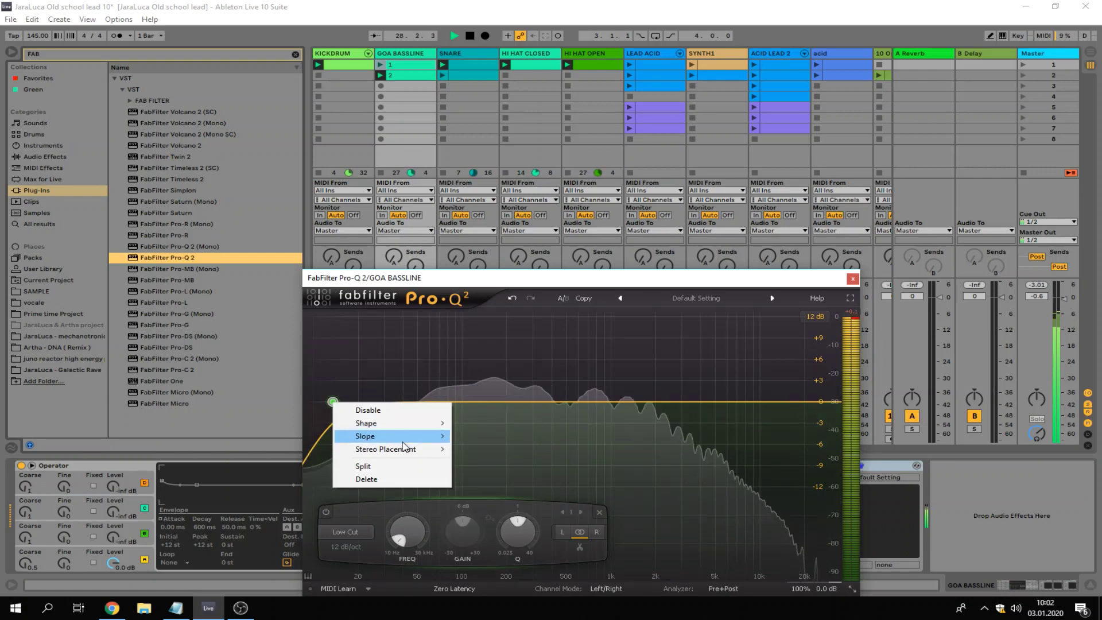
left_click(509, 514)
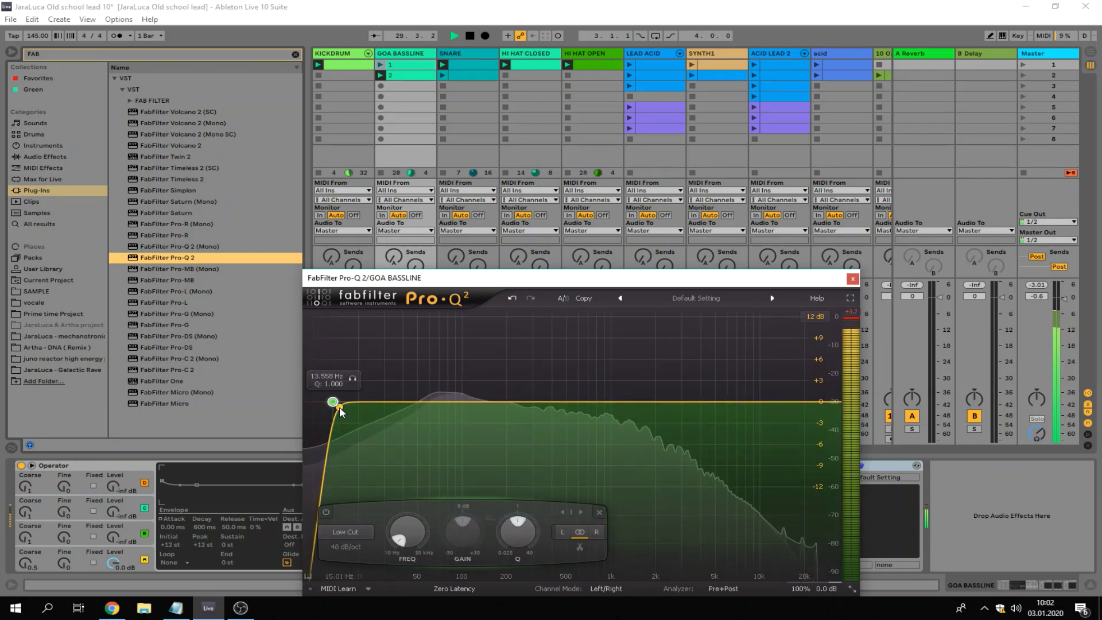
left_click_drag(332, 401, 413, 408)
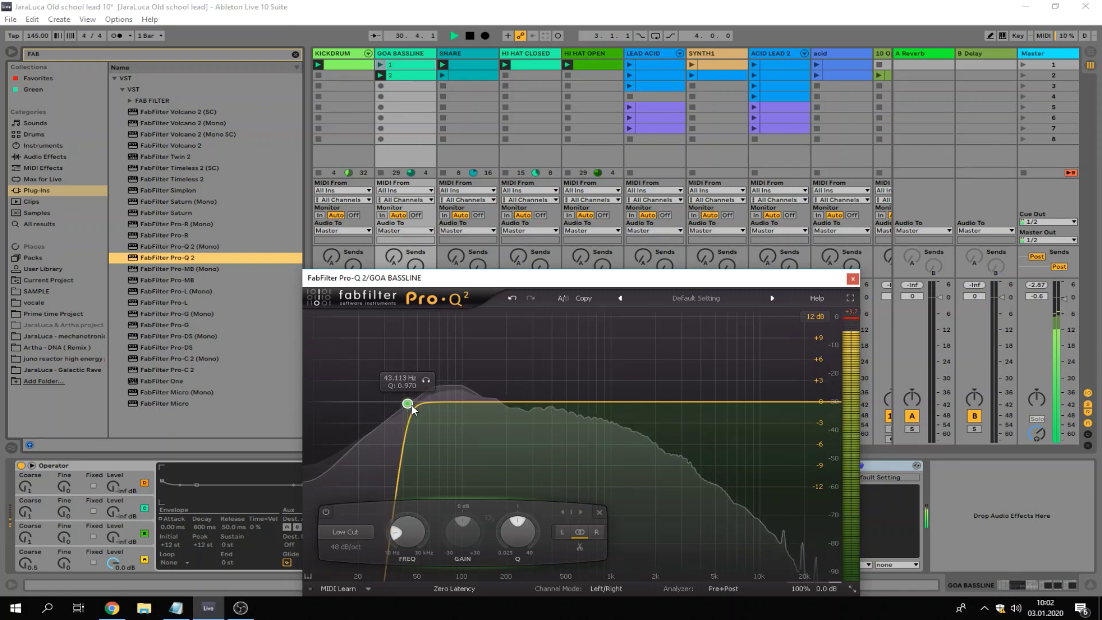
left_click(853, 279)
- Add the Utility audio effect to the end of the GOA BASSLINE device chain and enable its Bass Mono
key("BackSpace")
key("BackSpace")
key("BackSpace")
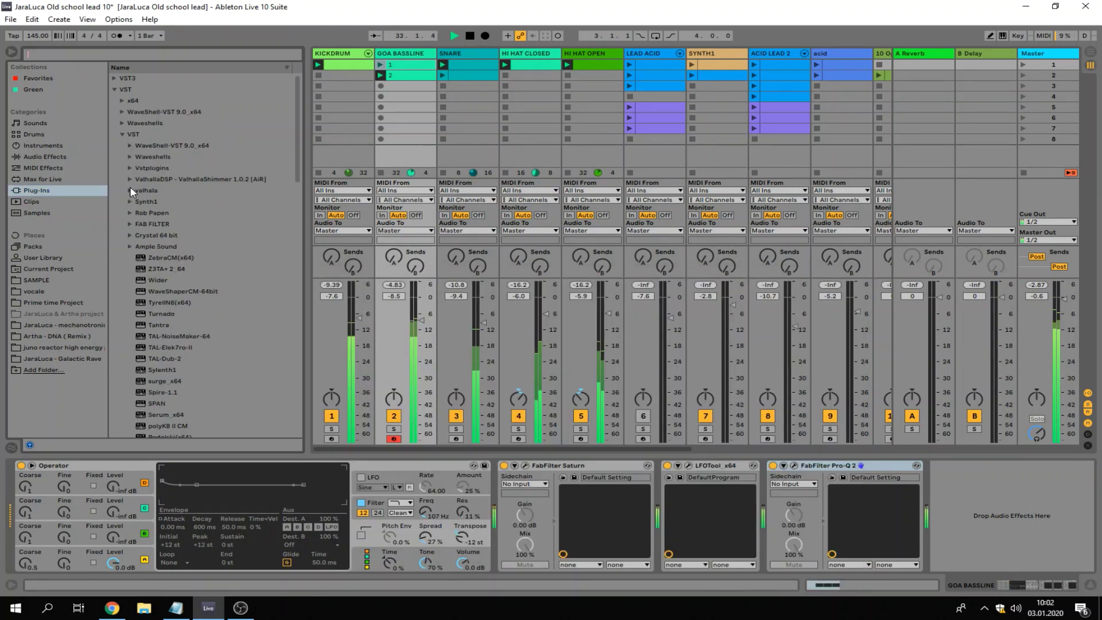
left_click(44, 157)
scroll(154, 356, "down", 3)
left_click(153, 375)
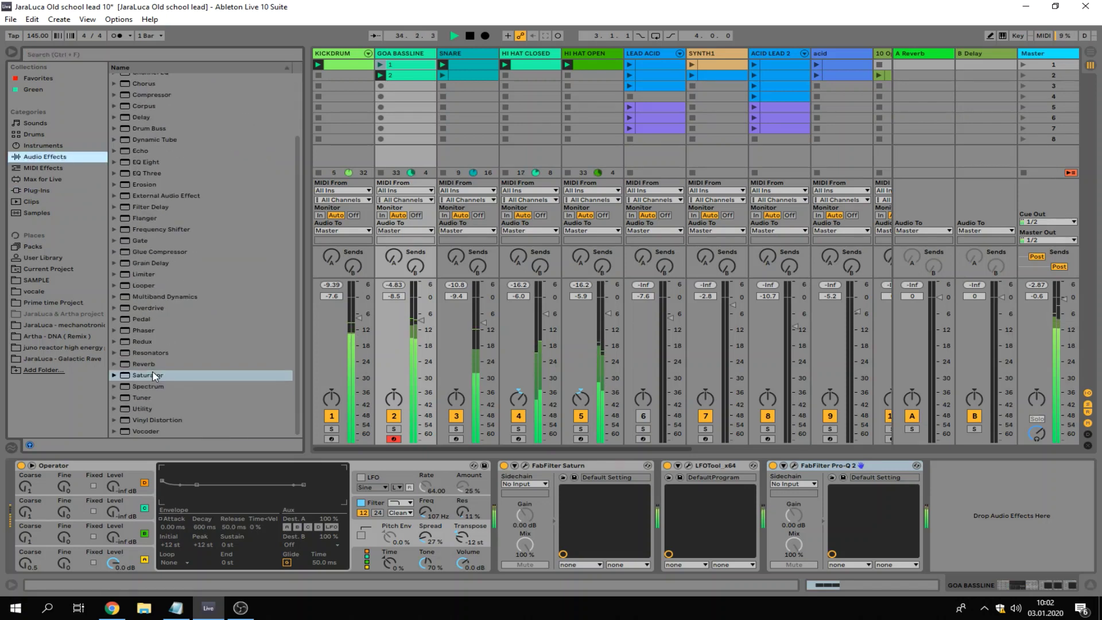
left_click_drag(133, 408, 987, 520)
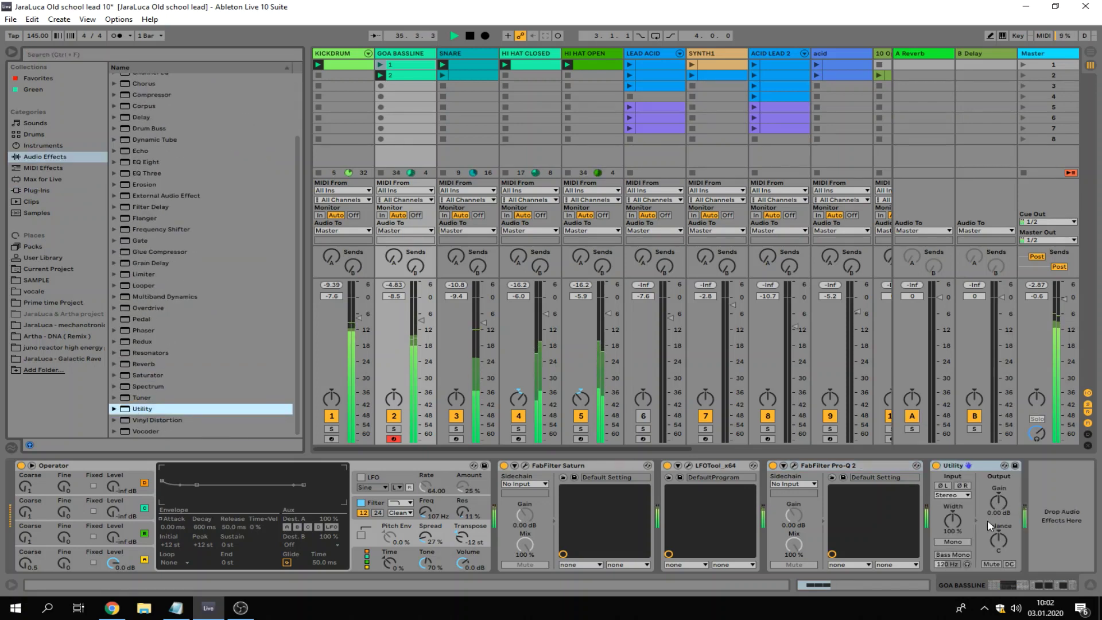
left_click(953, 554)
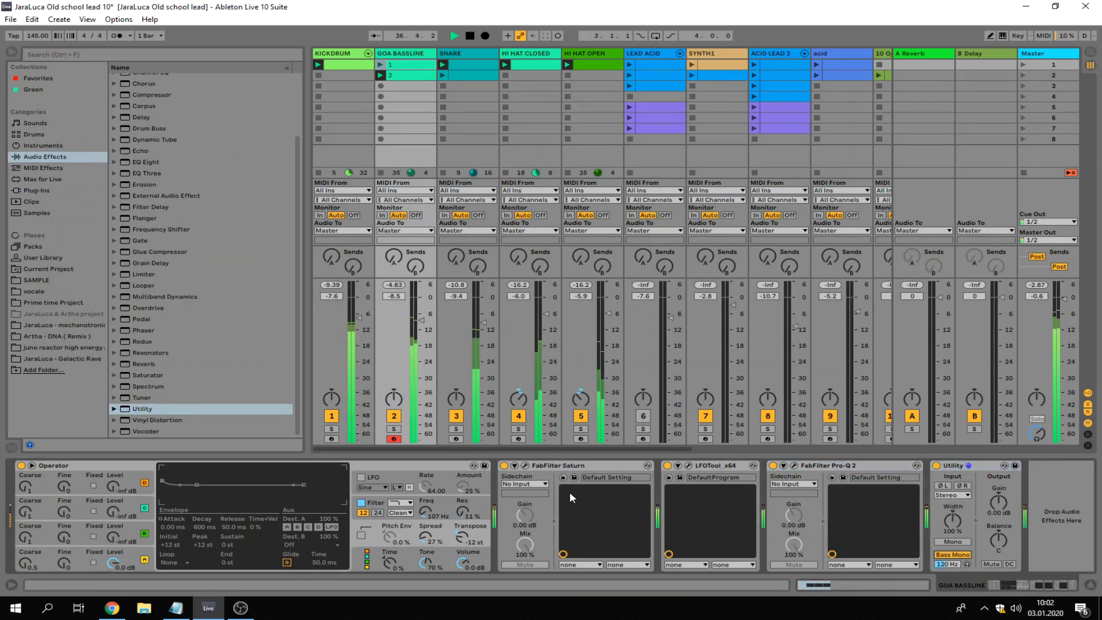
- Move the Pro-Q 2 low cut to about 46 Hz and set Utility's Bass Mono frequency to 92.2 Hz
left_click(794, 464)
left_click(408, 400)
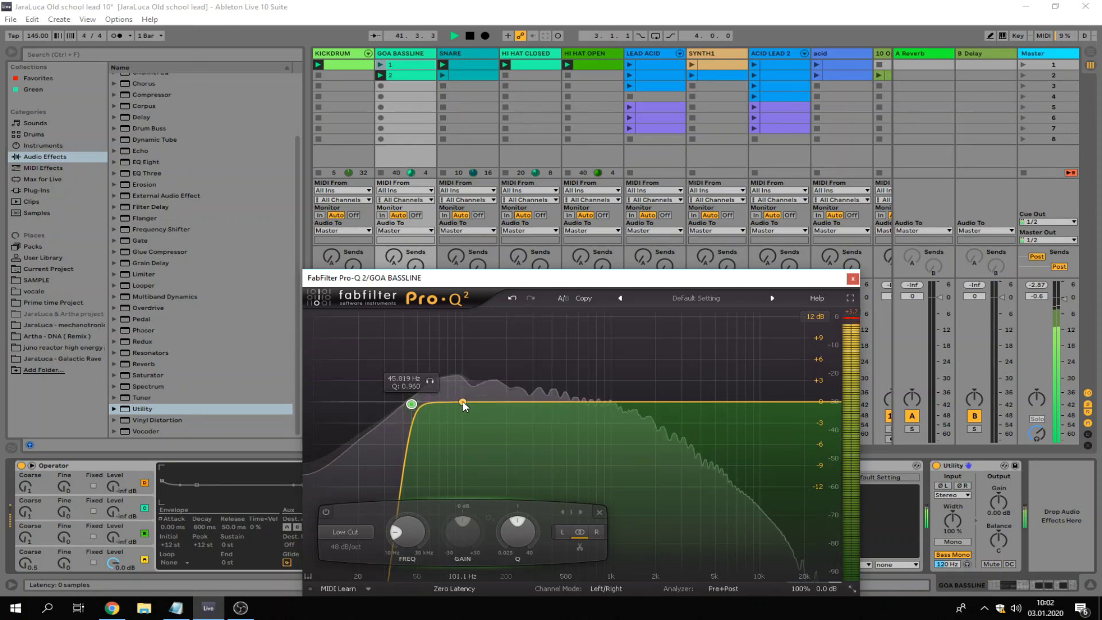
mouse_move(947, 564)
left_mouse_down()
mouse_move(947, 584)
mouse_move(959, 557)
left_mouse_up()
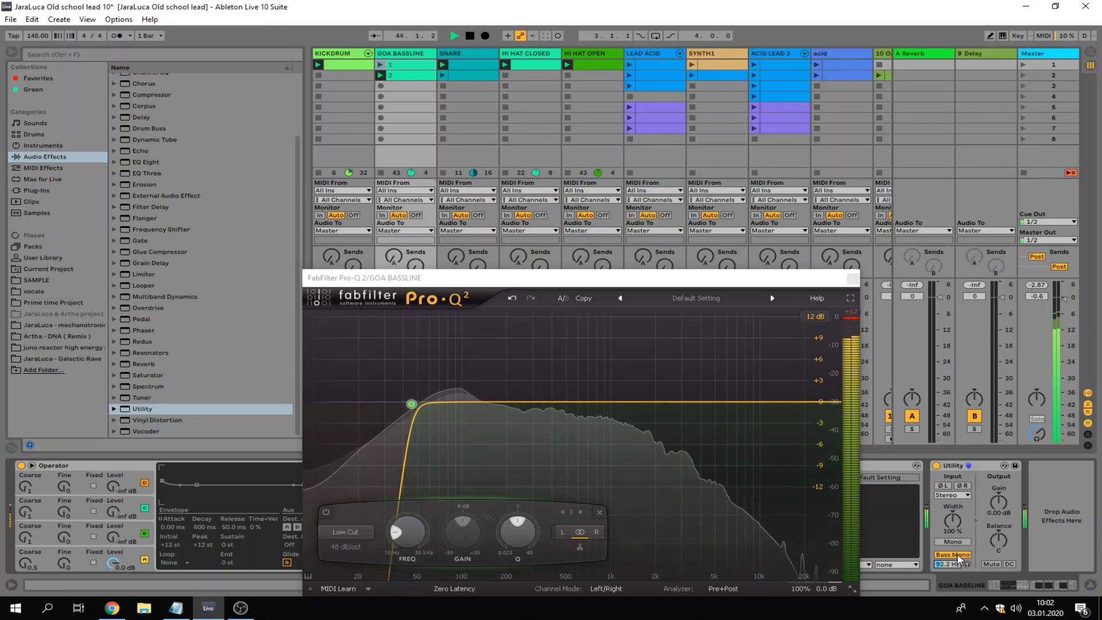
left_click(853, 279)
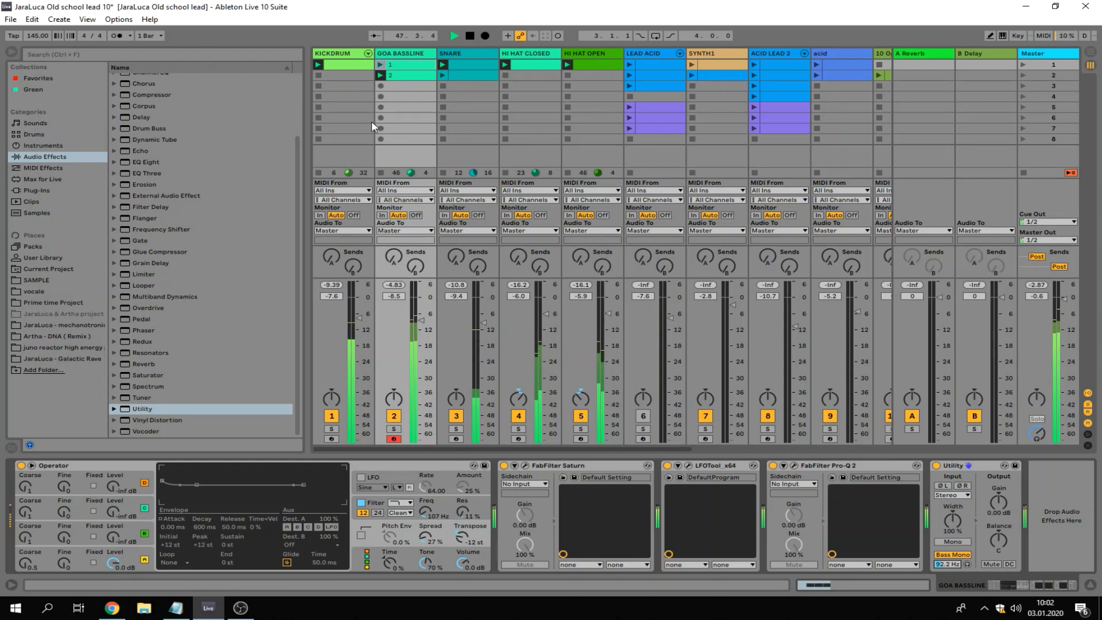
- Duplicate the second GOA BASSLINE clip, then launch the copy and open its notes
right_click(404, 81)
left_click(419, 113)
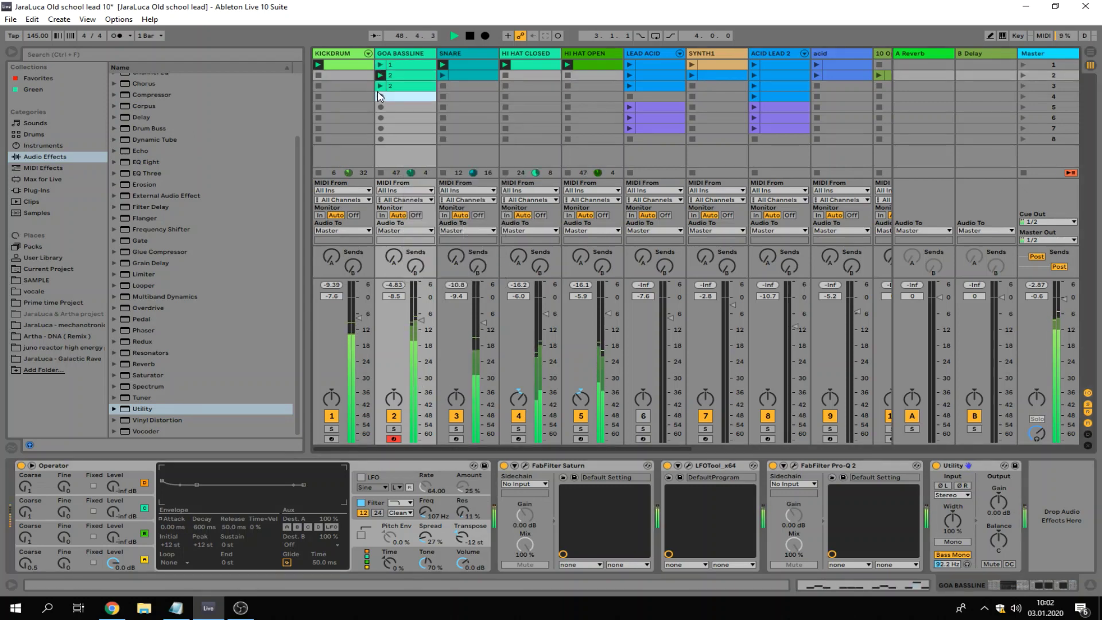
left_click(377, 95)
double_click(398, 88)
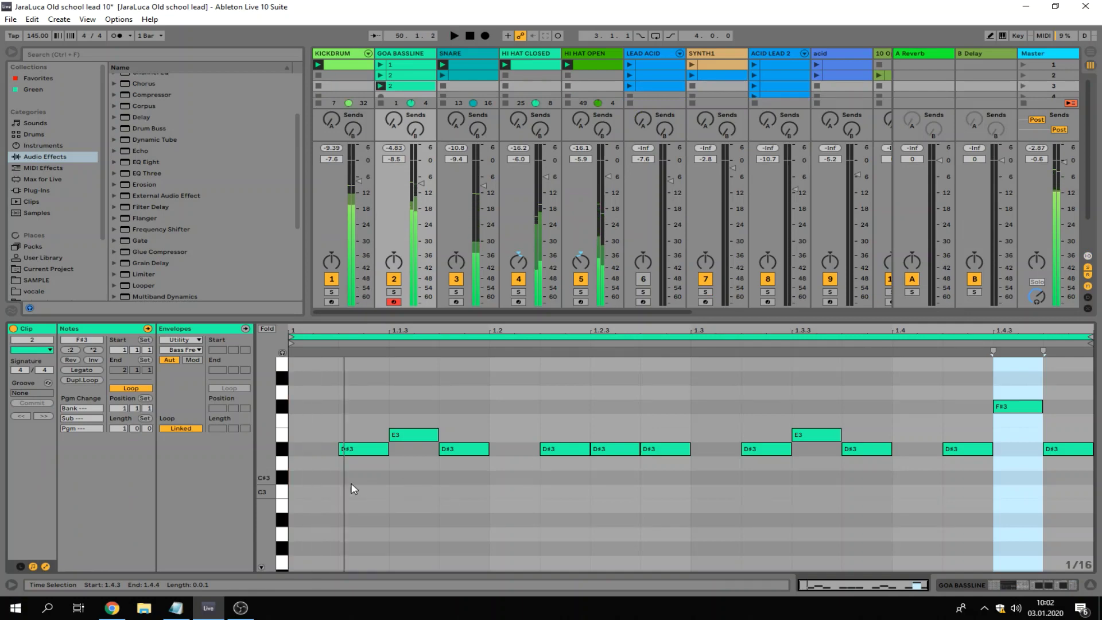
- Delete every note in the copied clip except the first D#3 and extend that note to beat 1.2
left_click(357, 469)
double_click(407, 437)
double_click(450, 448)
left_click_drag(508, 519, 1094, 409)
key("Delete")
left_click_drag(389, 450, 489, 450)
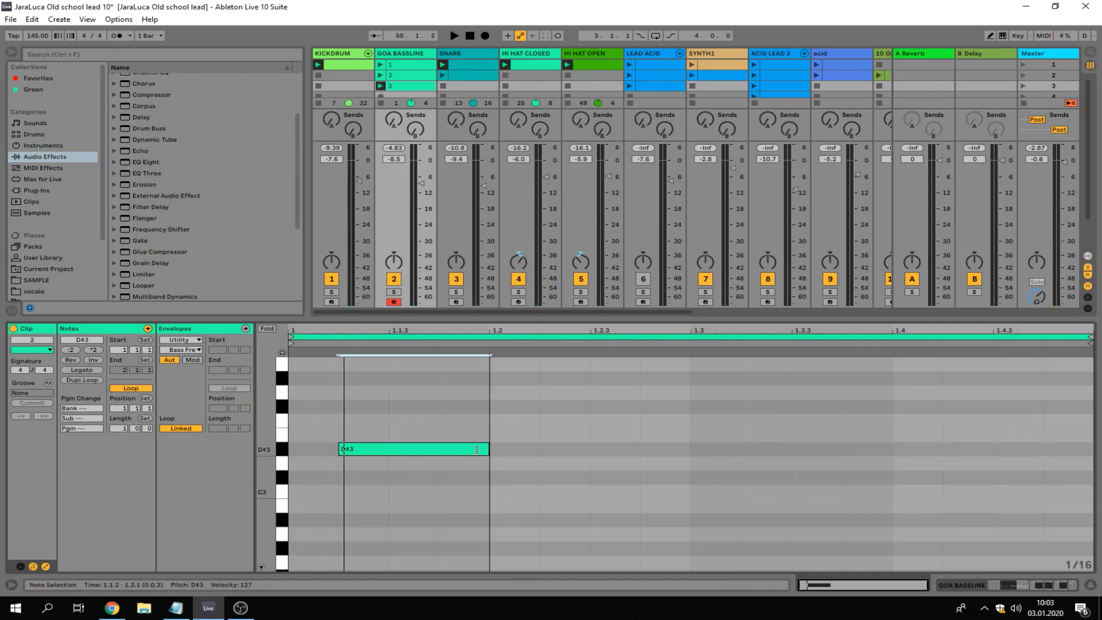
- Set the note grid to 1/8 and replace the long note with an eighth-note D#3 at 1.1.3
right_click(453, 425)
left_click(540, 378)
double_click(442, 452)
double_click(442, 452)
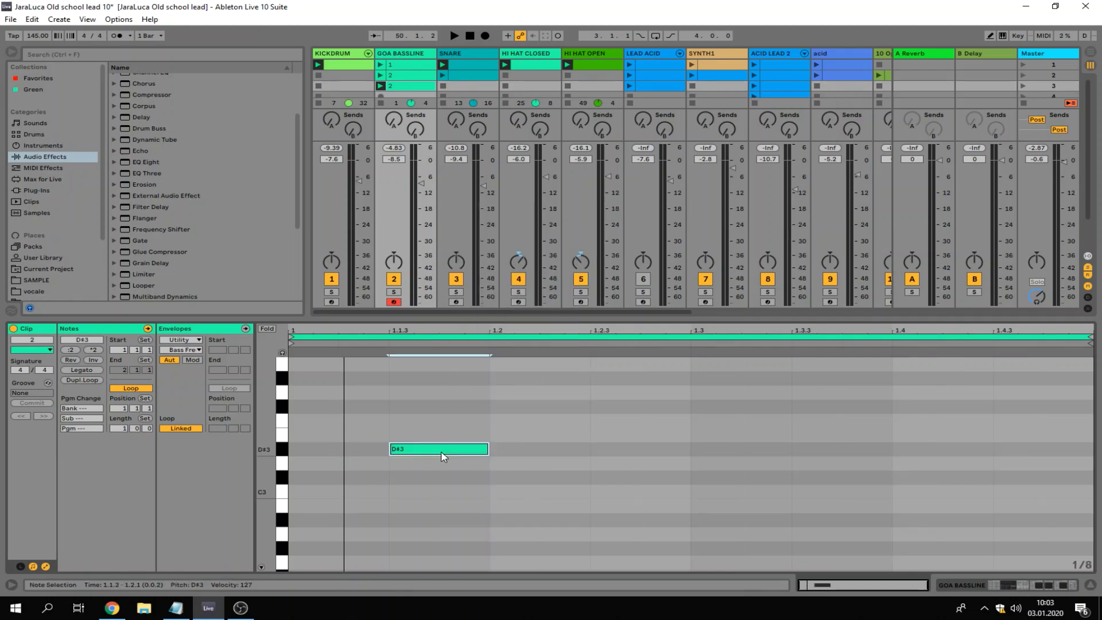
- Duplicate the D#3 note three times to cover every offbeat of the bar and start playback
key("ctrl+d")
key("ctrl+d")
key("ctrl+d")
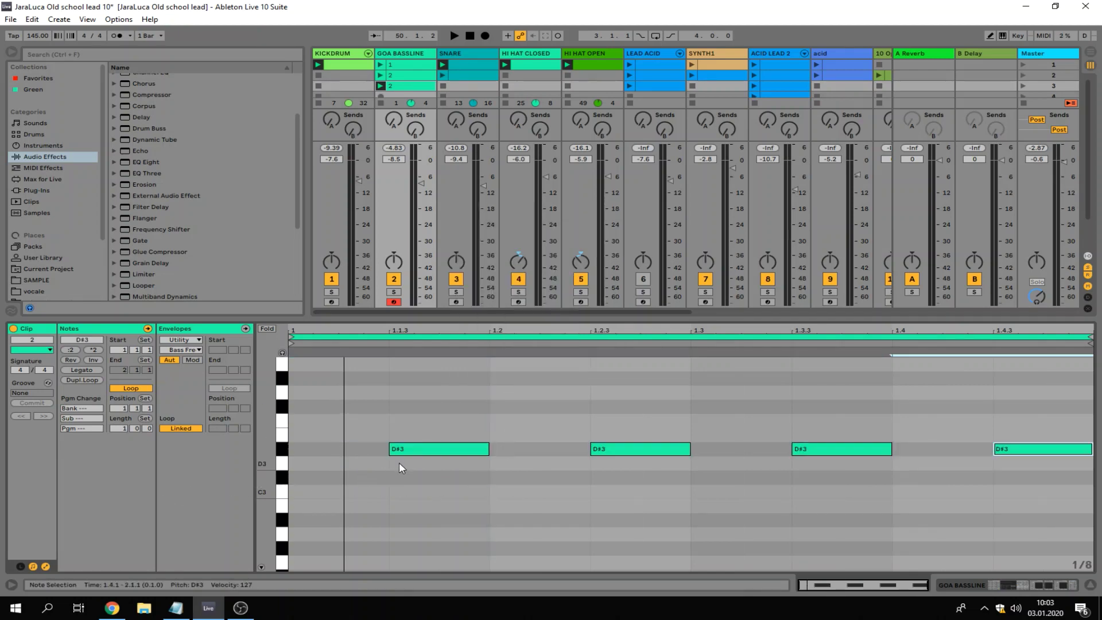
key("space")
- Add an eighth-note D#3 at the bar's start and duplicate the first two notes until eighth notes fill the bar
left_click(339, 447)
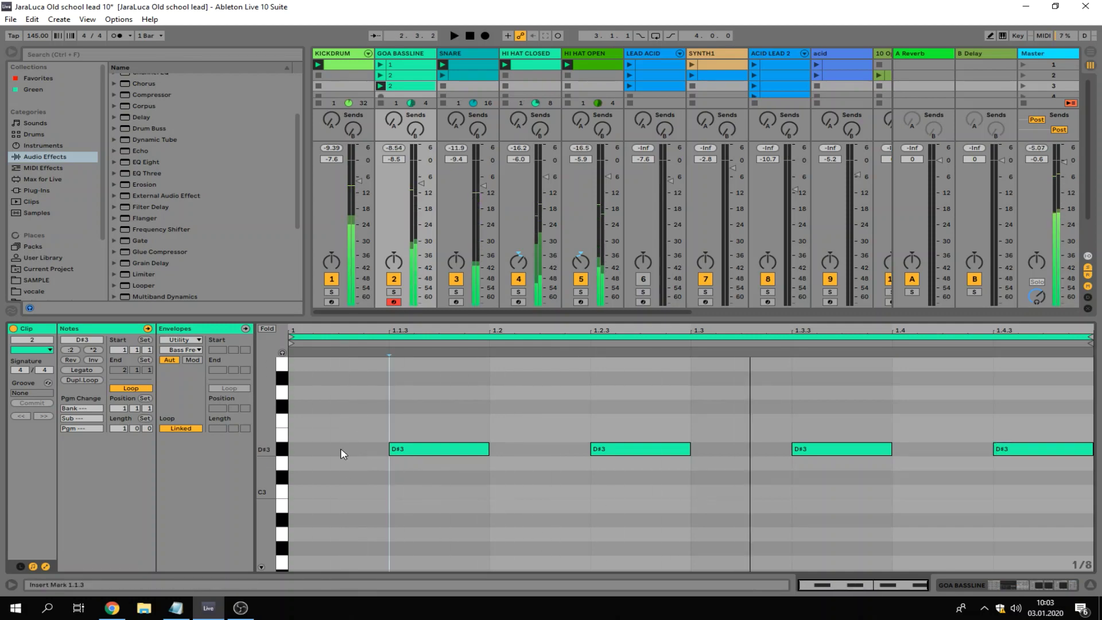
double_click(329, 449)
left_click_drag(327, 412, 419, 481)
key("ctrl+d")
key("ctrl+d")
key("ctrl+d")
key("space")
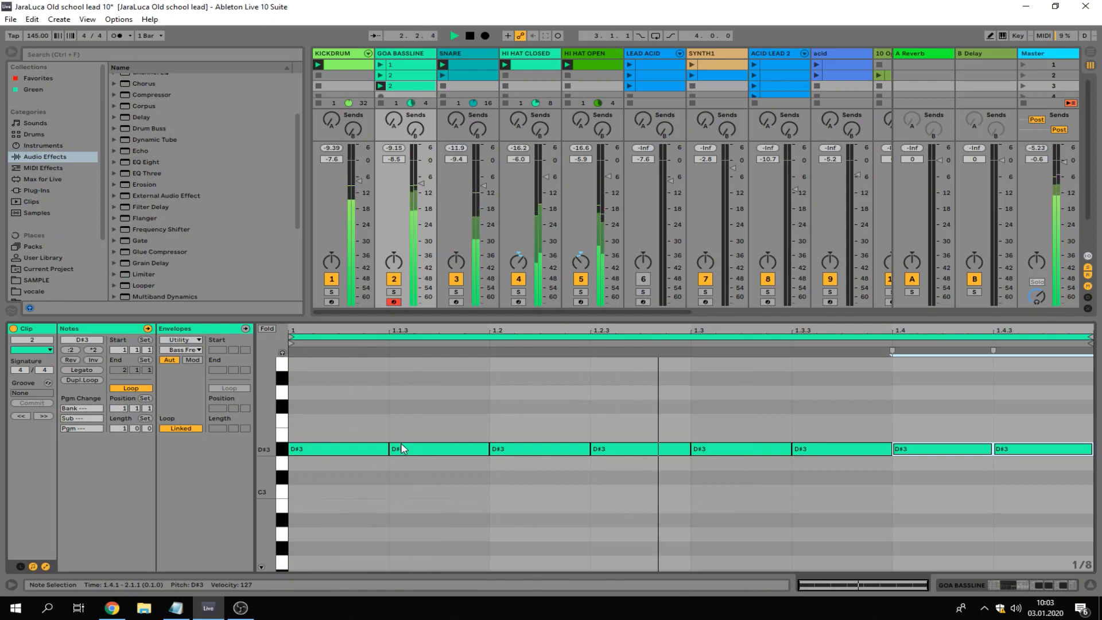
- Raise the note at 1.4 to E3, move it to 1.3.3, and fill the gap at 1.4 with a D#3
key("space")
left_click(883, 464)
left_click_drag(909, 446, 908, 435)
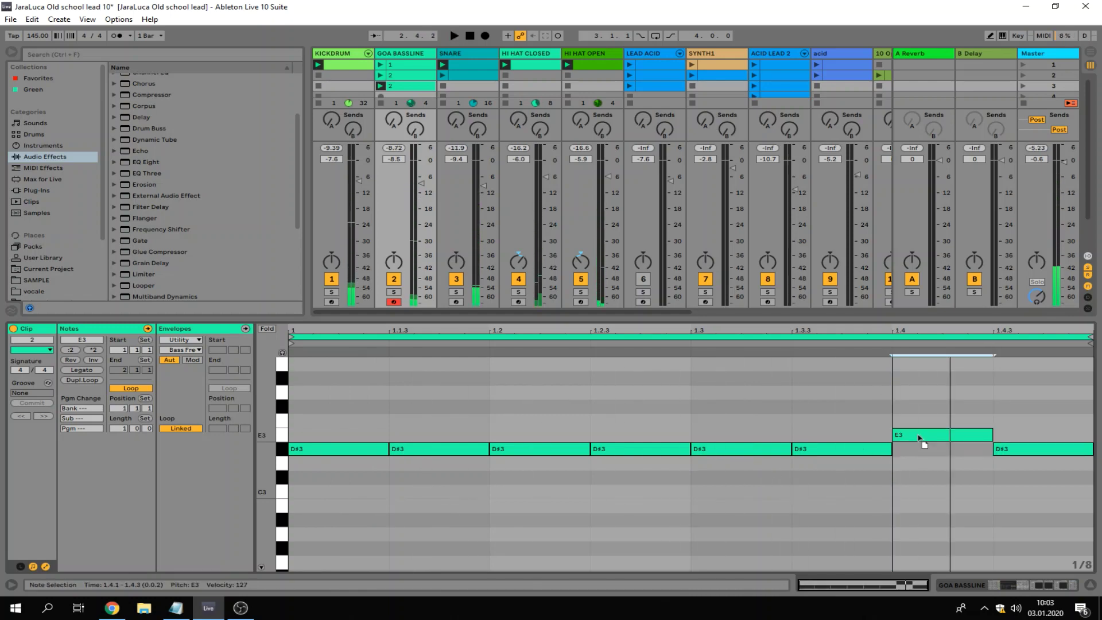
key("space")
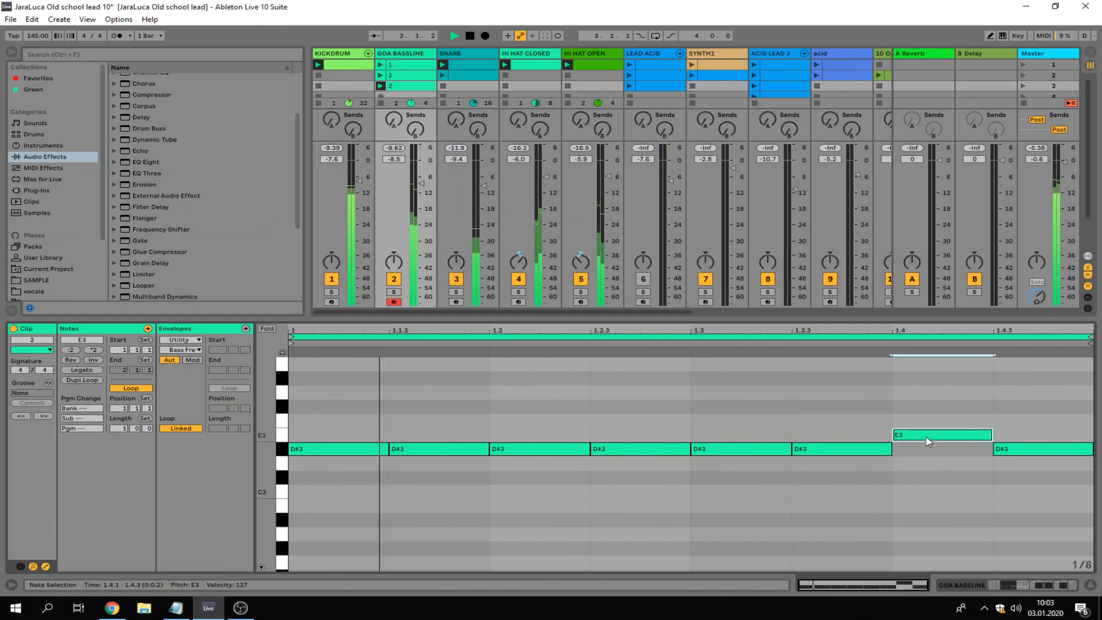
left_click_drag(928, 440, 832, 442)
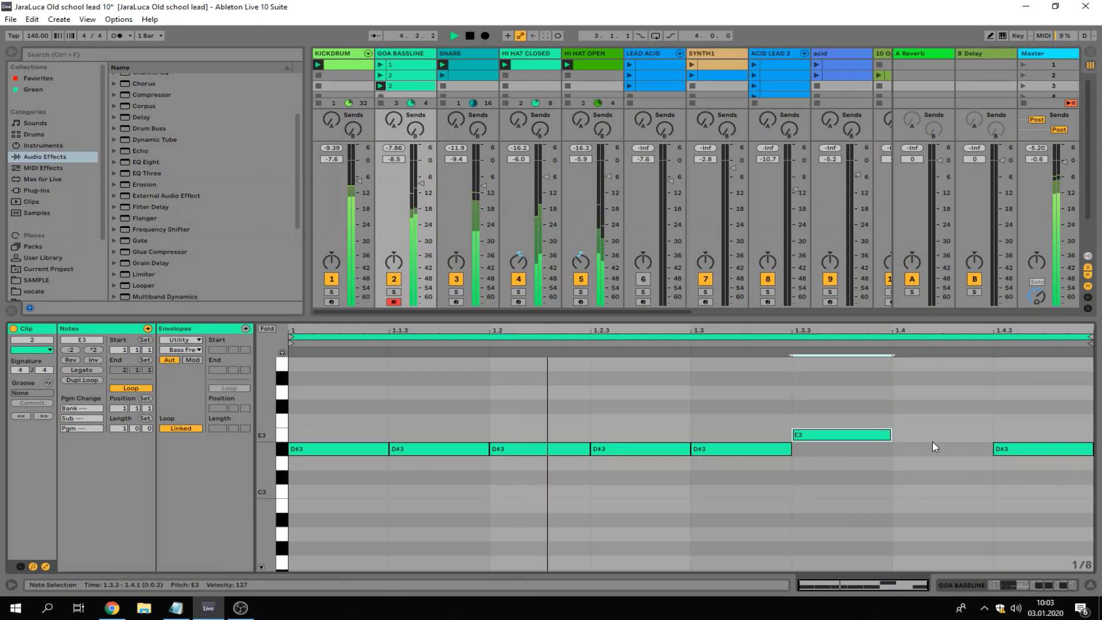
double_click(939, 450)
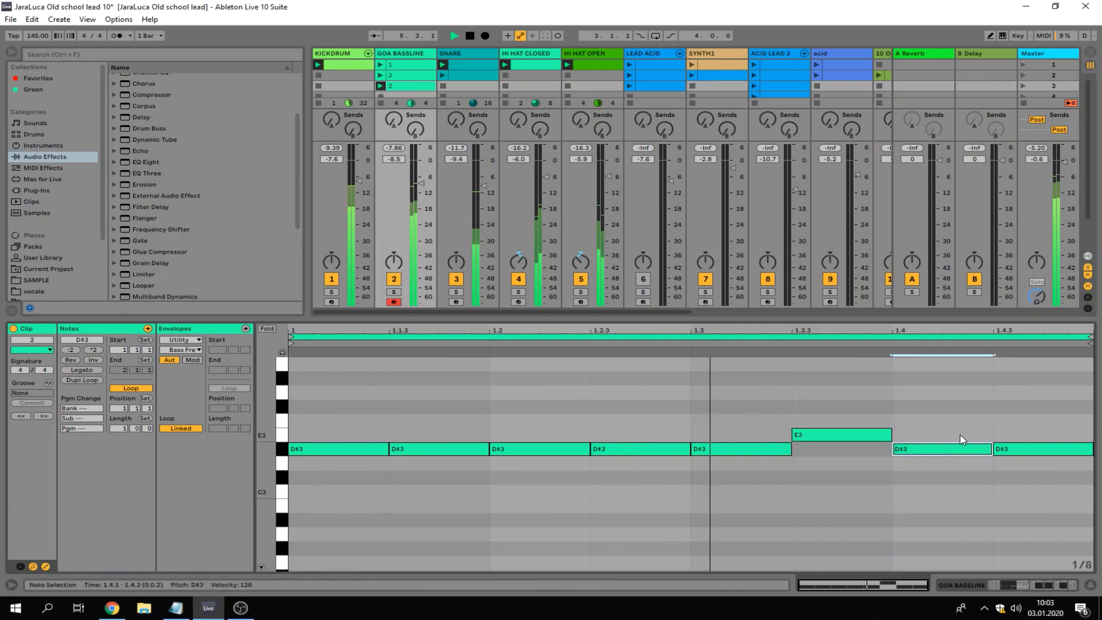
- Try raising the note at 1.4 to G#3, then return it to D#3
key("Up")
key("Up")
key("Up")
key("Up")
key("Up")
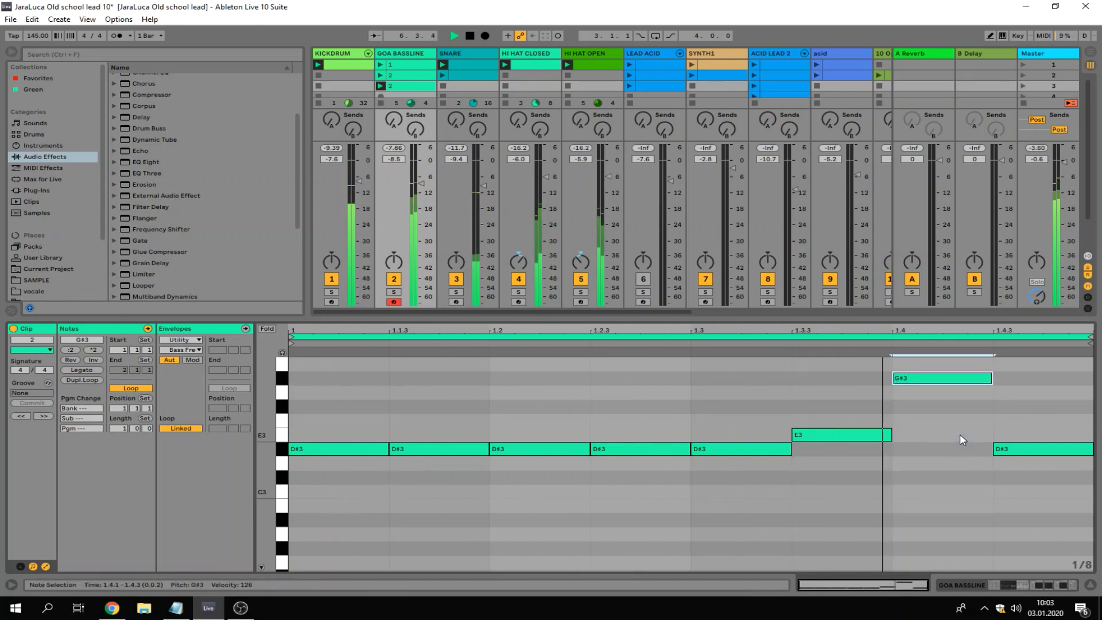
key("Down")
key("Down")
key("Down")
key("Down")
key("Down")
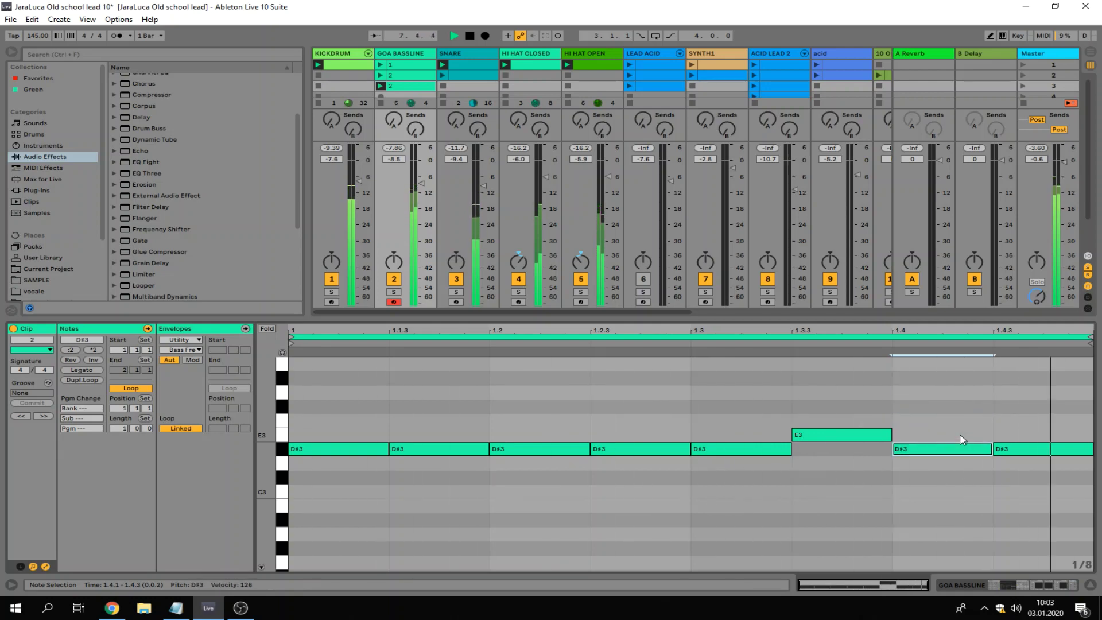
- Transpose all notes in the copied bassline clip down one octave
key("ctrl+a")
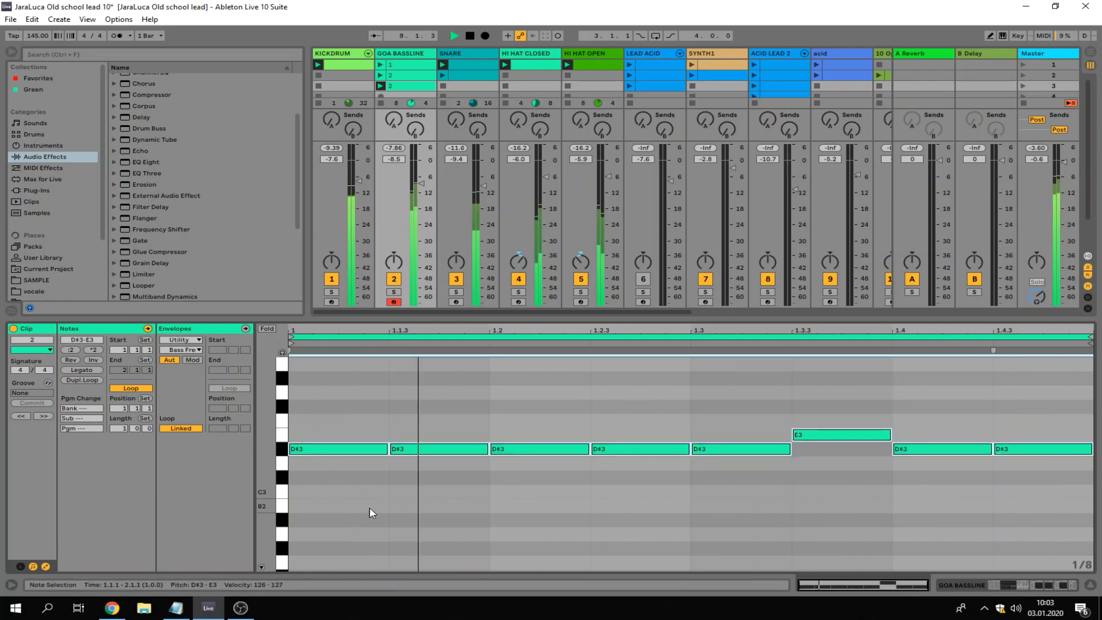
key("shift+Down")
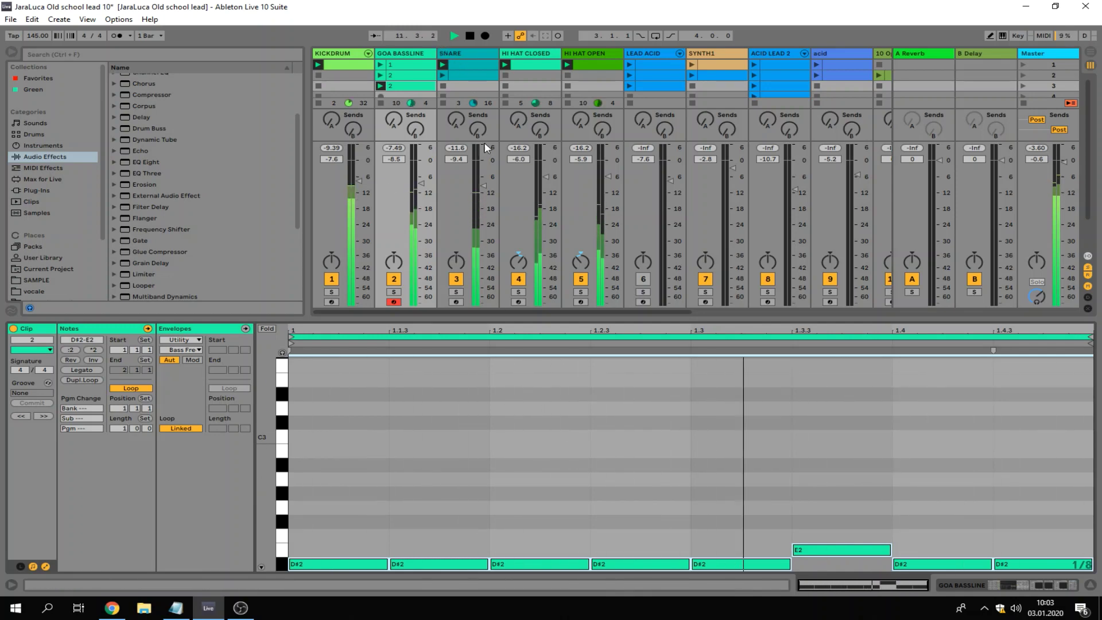
left_click(738, 481)
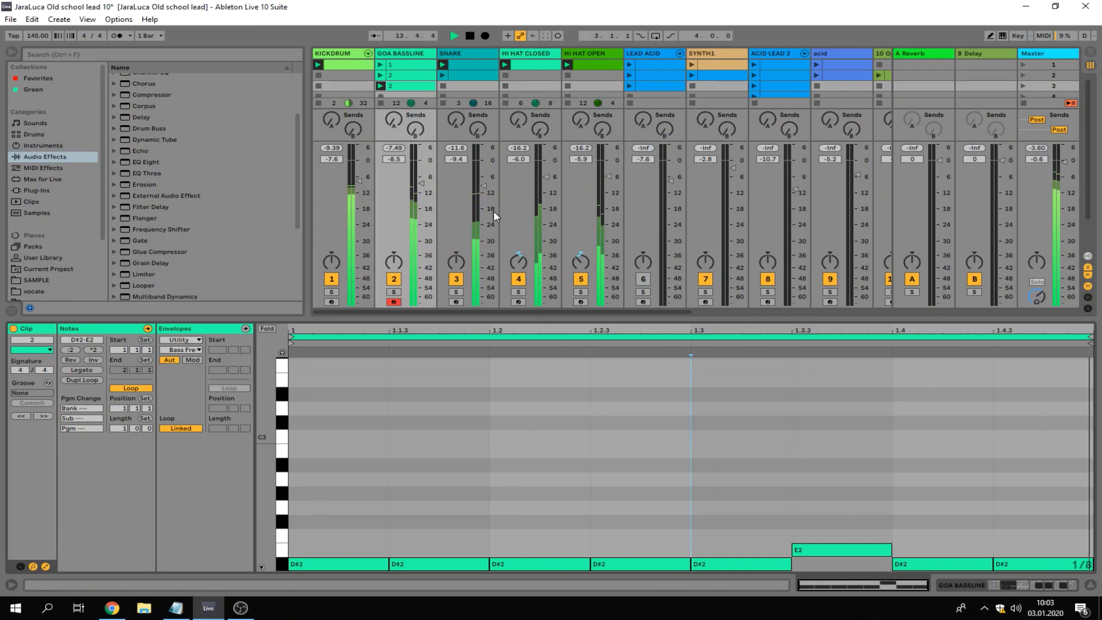
- Examine the device chain of the SNARE track
left_click(456, 55)
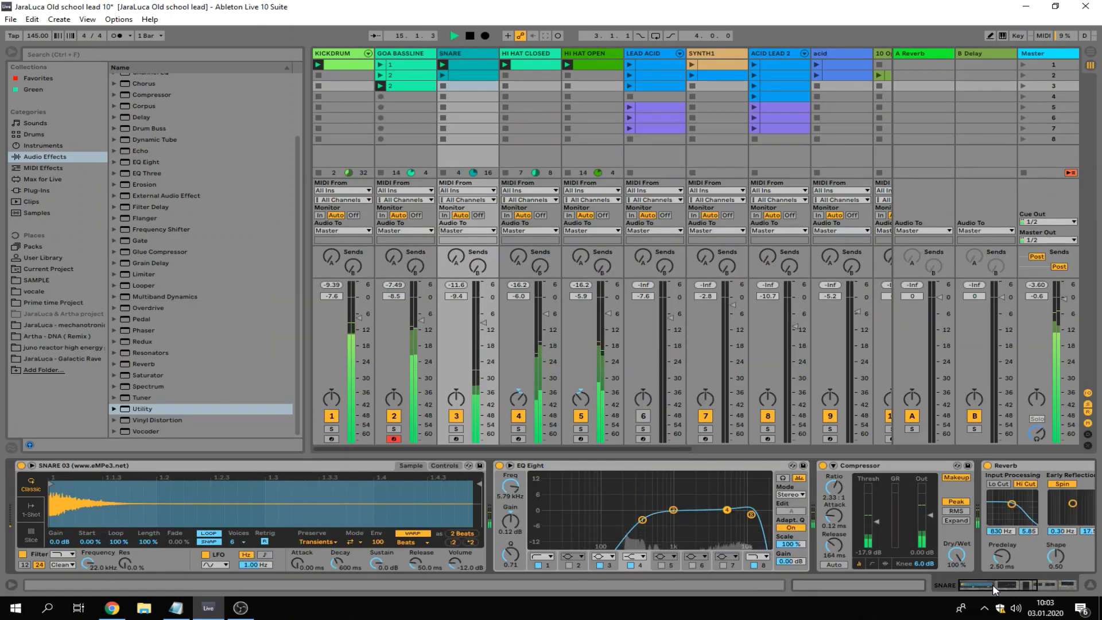
mouse_move(993, 584)
left_mouse_down()
mouse_move(1015, 593)
mouse_move(973, 586)
left_mouse_up()
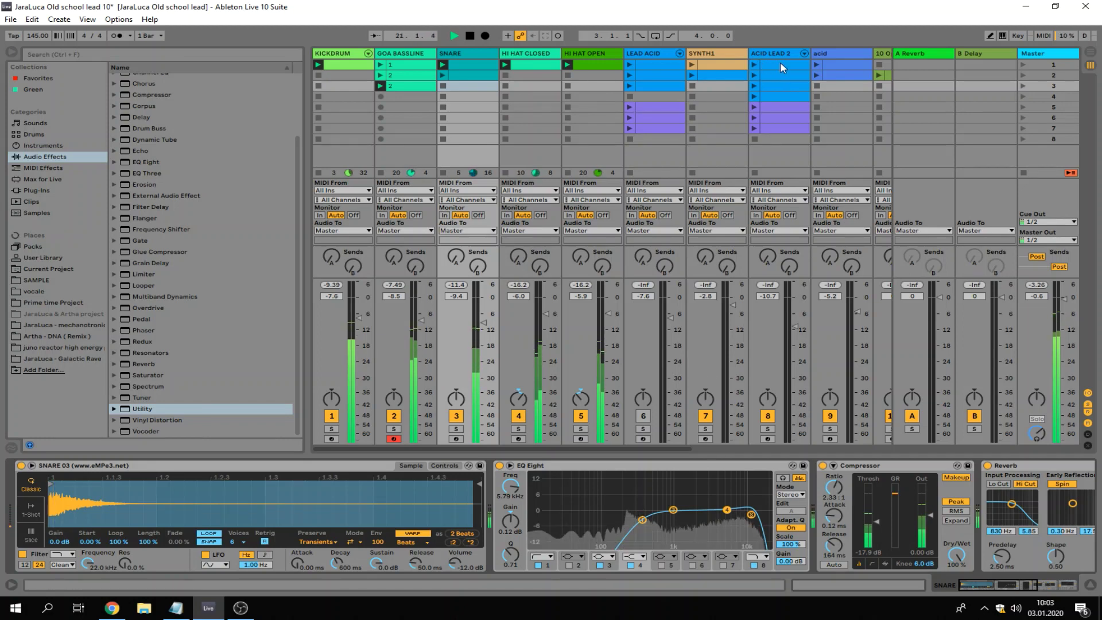
- Launch the first clips of fx1 and ACID LEAD 2, and set the ACID LEAD 2 volume to -11.8 dB
left_click_drag(677, 449, 858, 448)
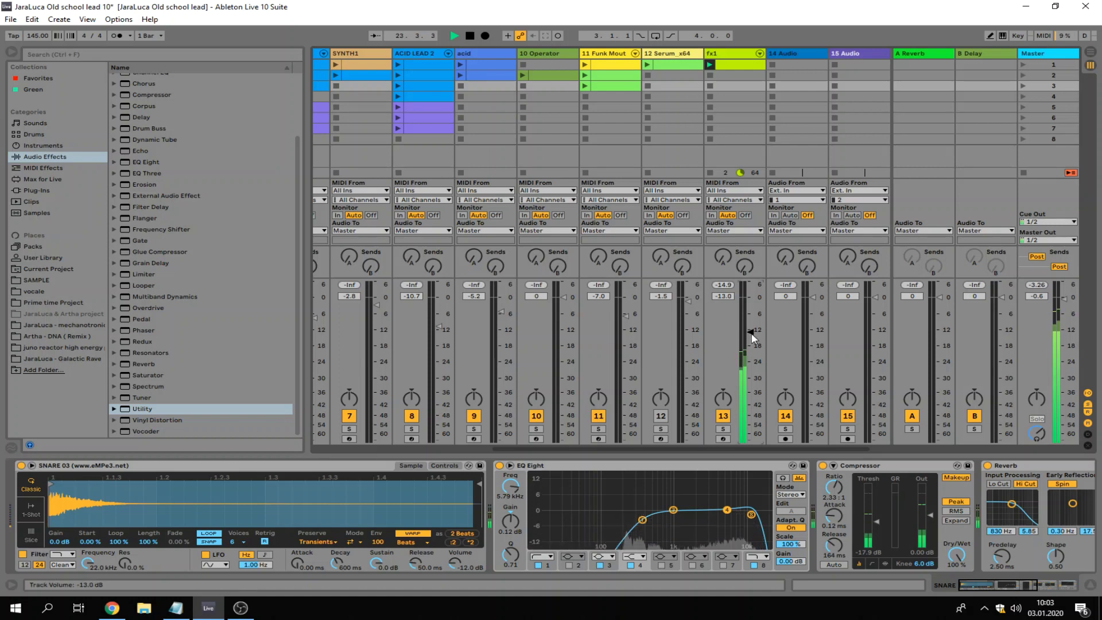
left_click_drag(777, 449, 621, 444)
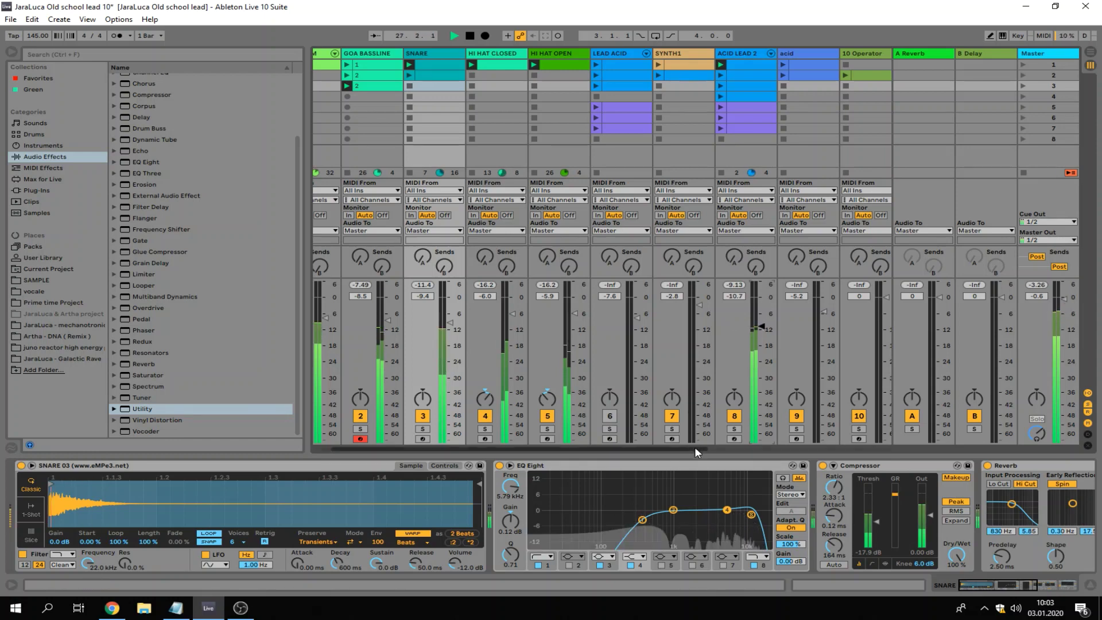
left_click_drag(694, 447, 685, 446)
left_click_drag(777, 331, 778, 334)
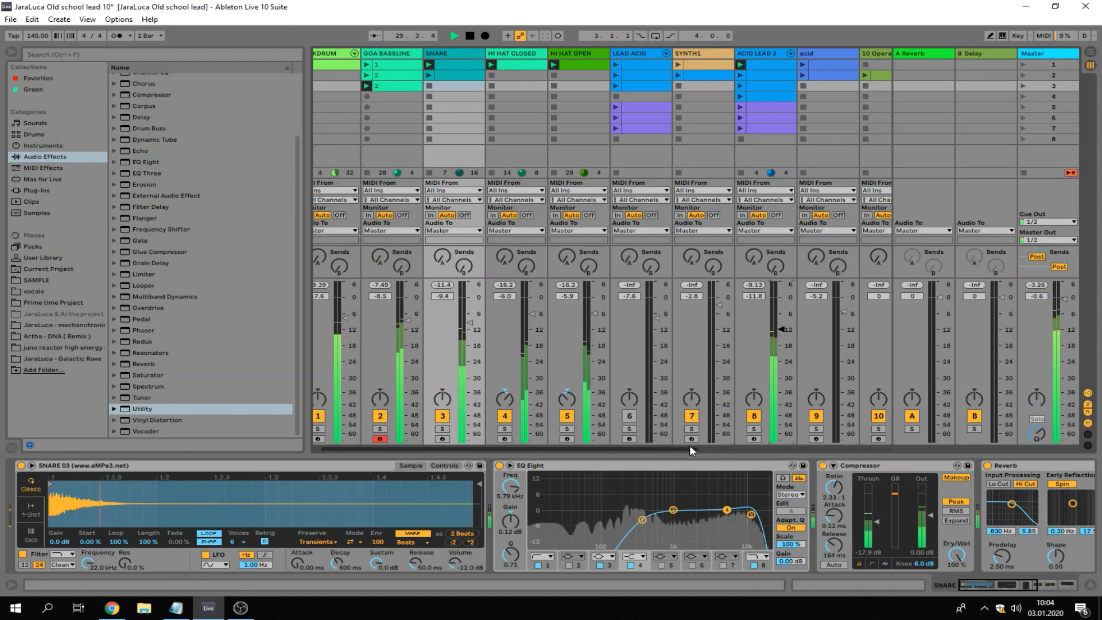
left_click_drag(690, 445, 665, 453)
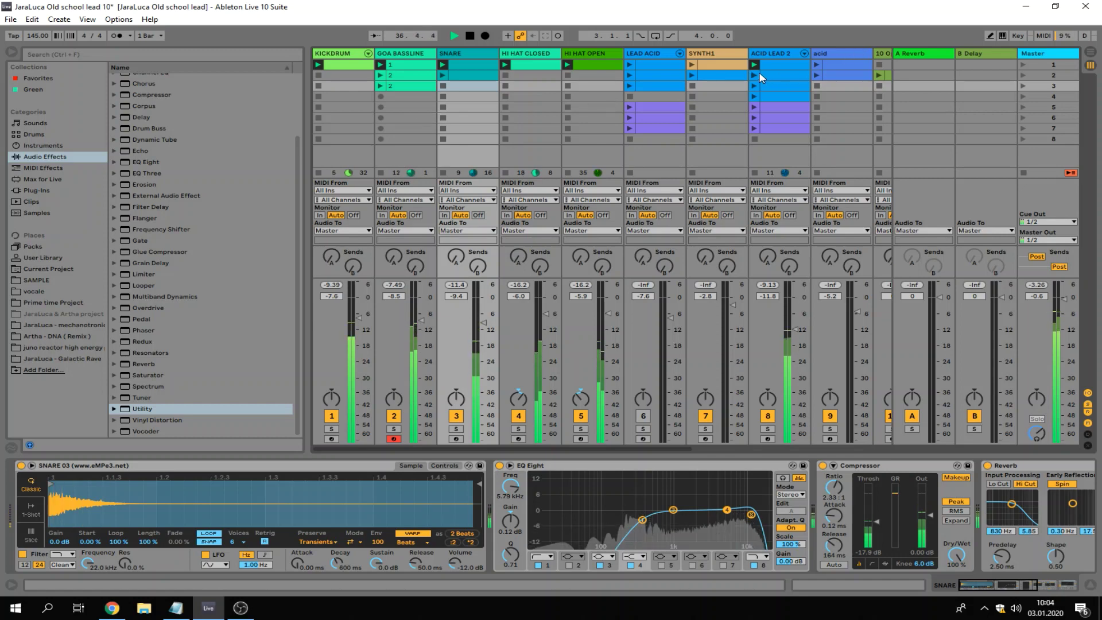
- Examine the device chain of the ACID LEAD 2 track
left_click(782, 51)
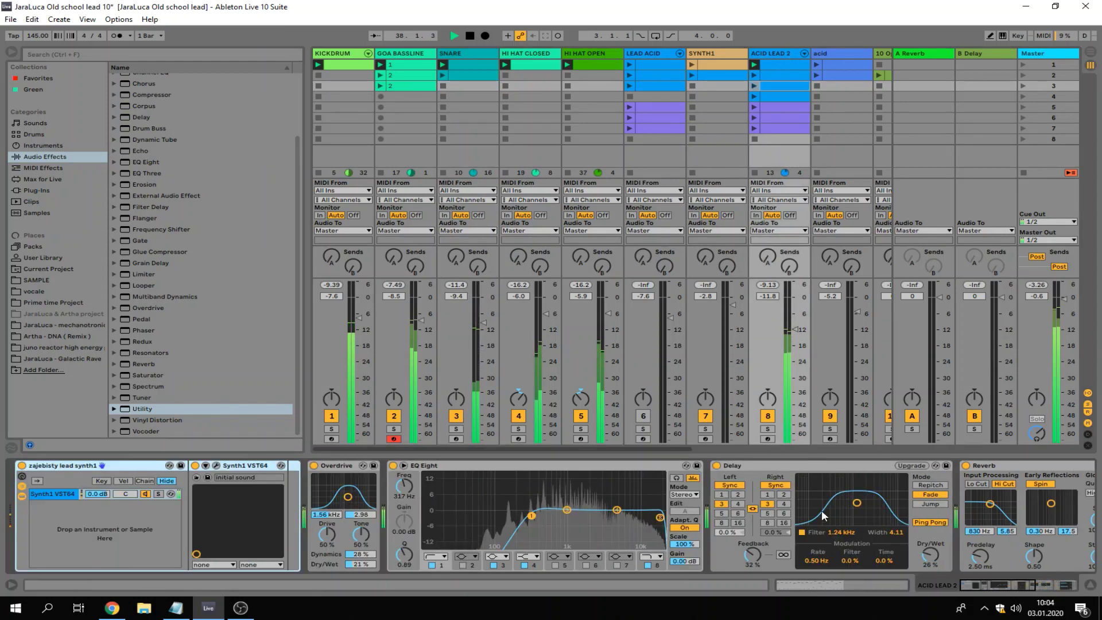
left_click_drag(992, 587, 931, 597)
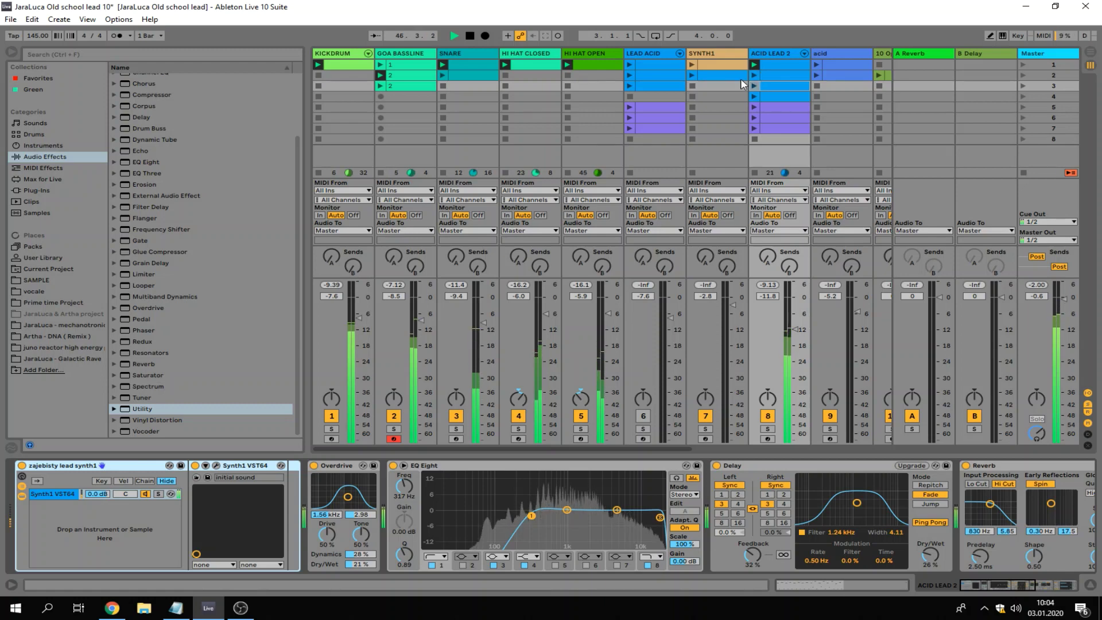
- Launch the second clip of the ACID LEAD 2 track
right_click(591, 53)
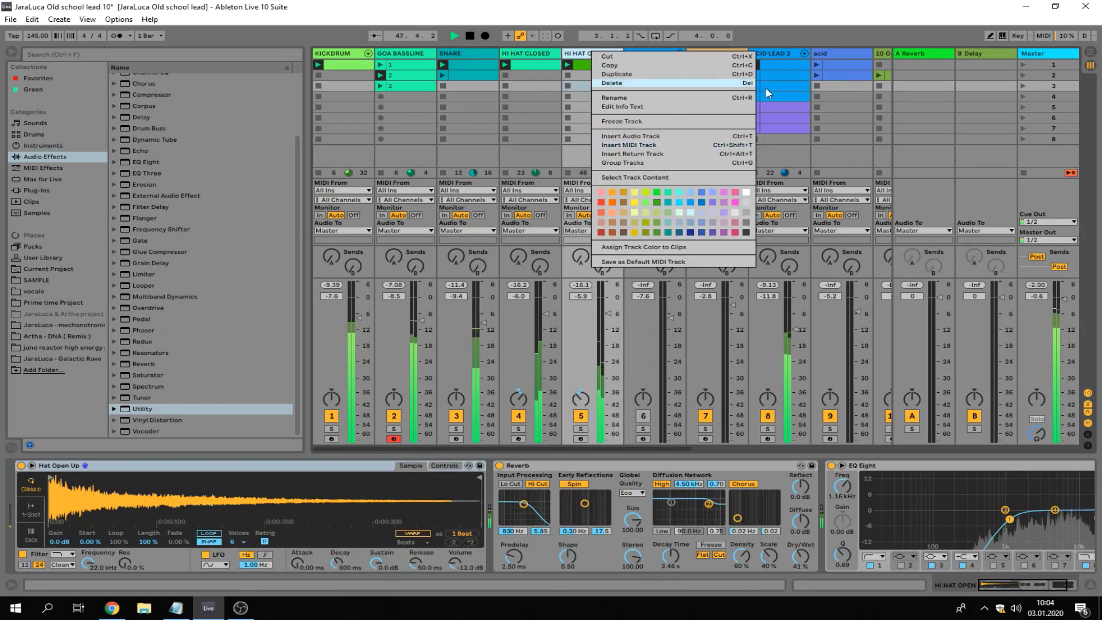
left_click(757, 77)
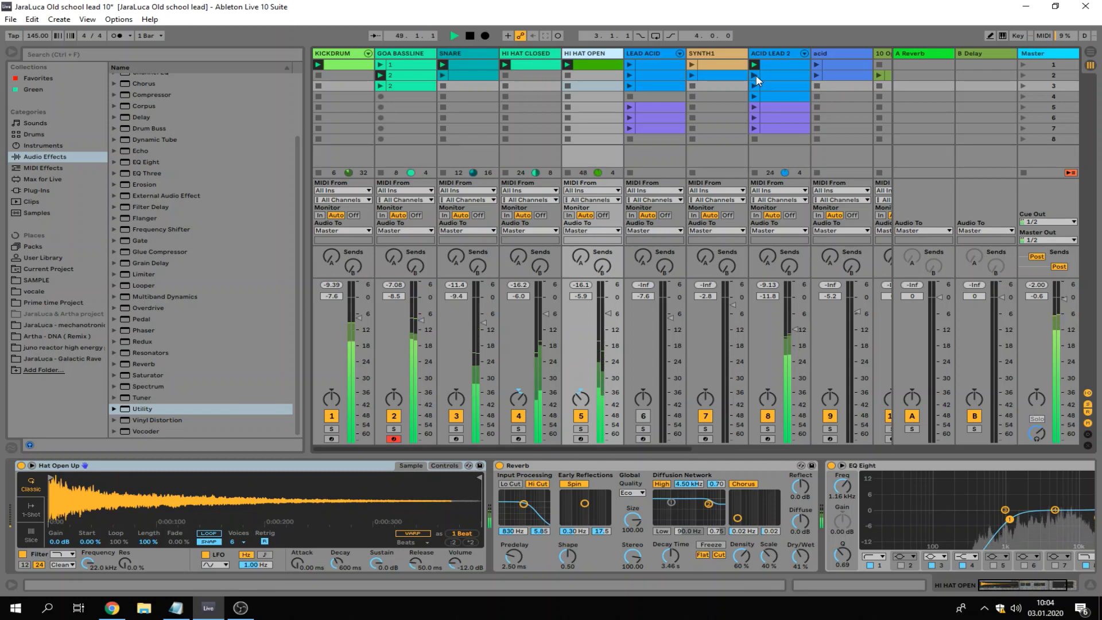
left_click(756, 75)
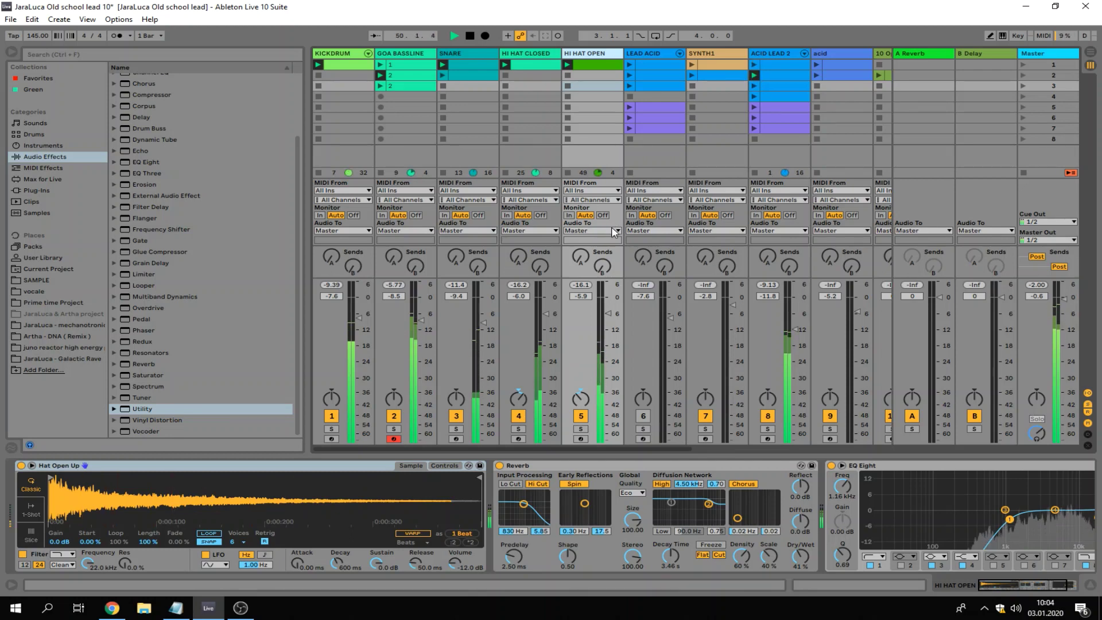